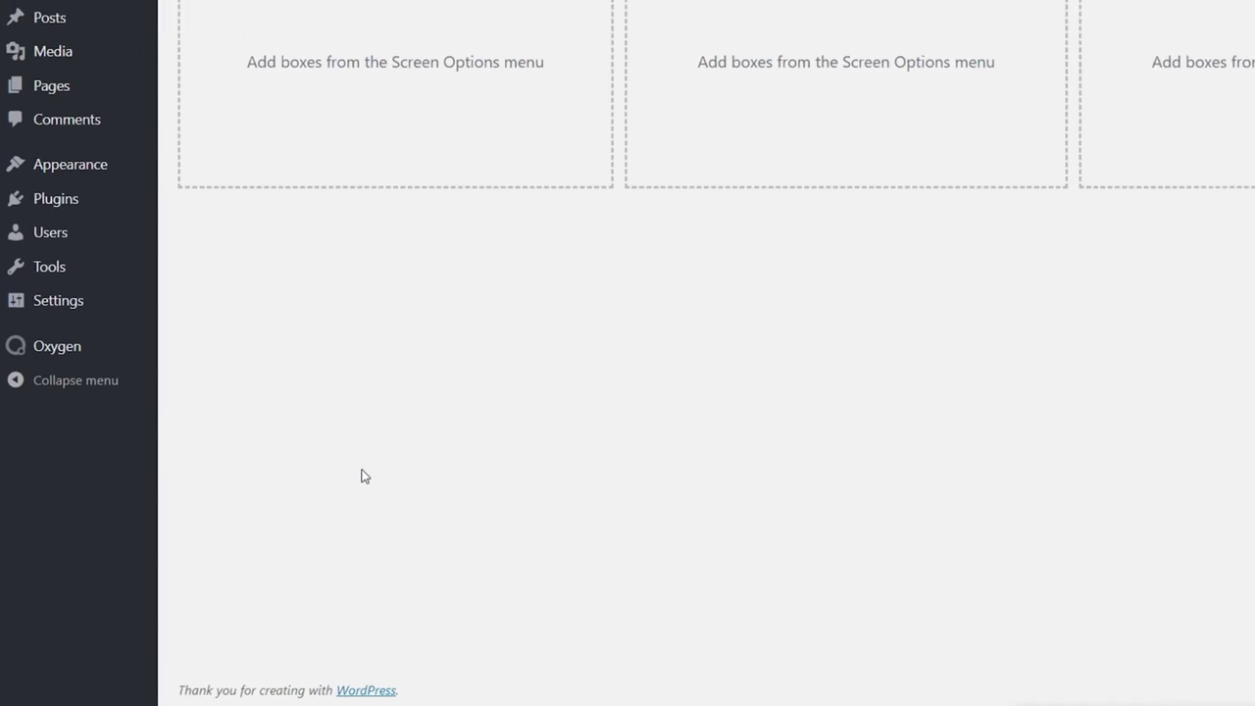
Open the Oxygen settings and examine the client control options, including the access levels offered for the Editor and Author roles.
{"action": "mouse_move", "coordinate": [83, 348]}
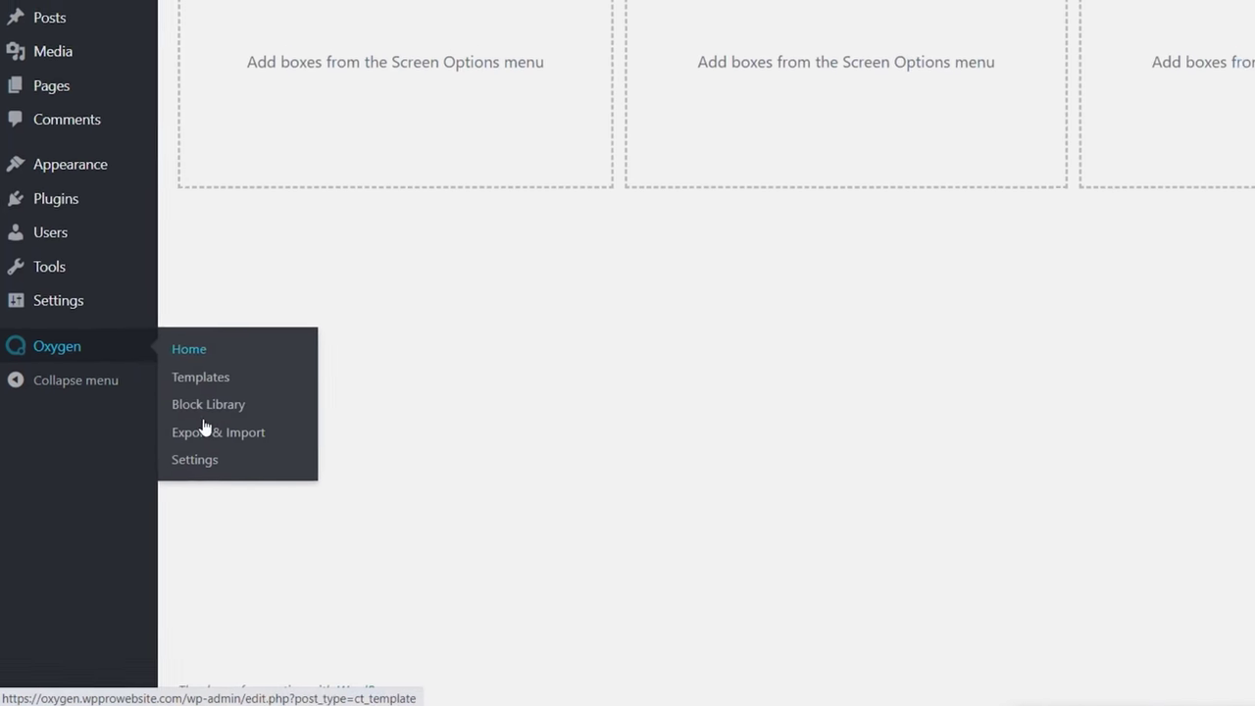
{"action": "left_click", "coordinate": [194, 459]}
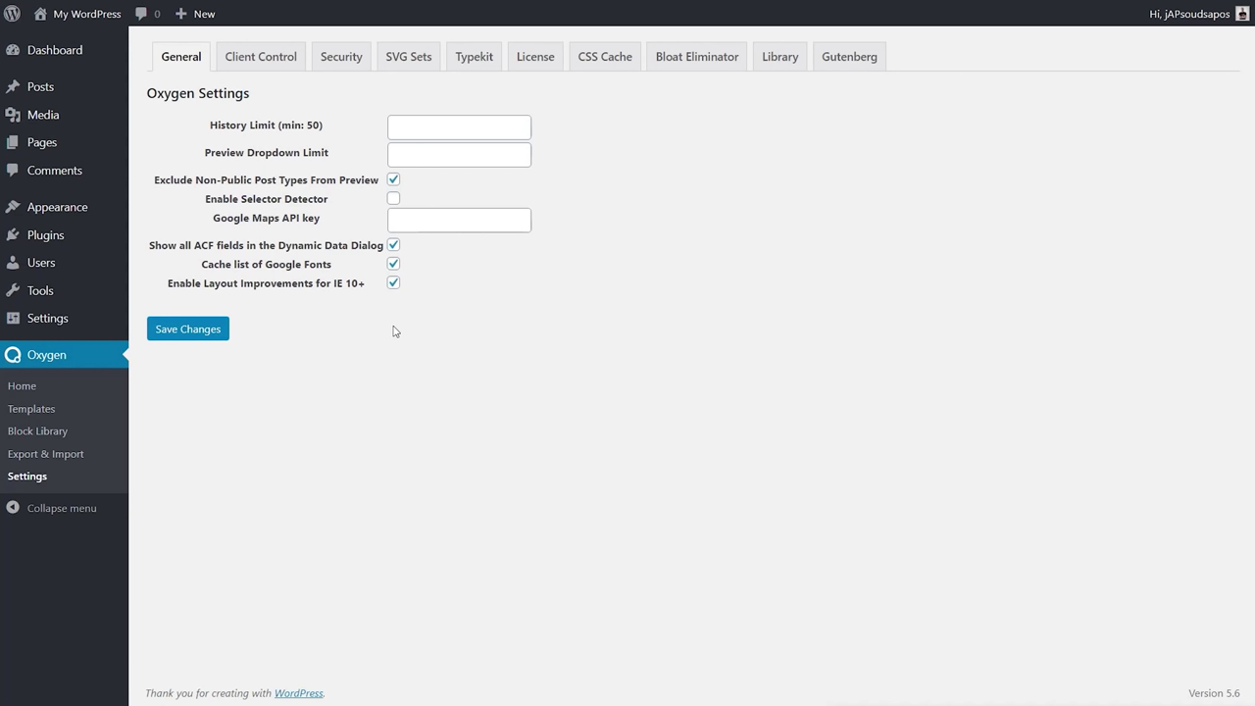
{"action": "left_click", "coordinate": [252, 61]}
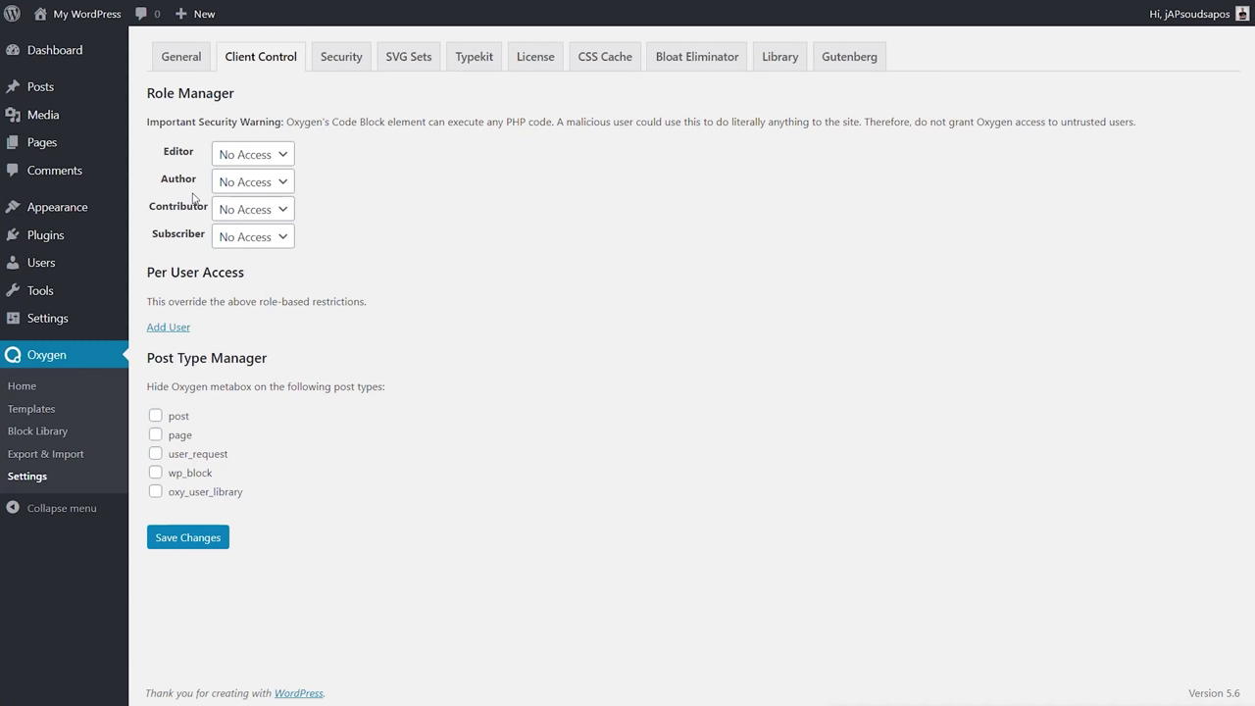
{"action": "left_click", "coordinate": [245, 157]}
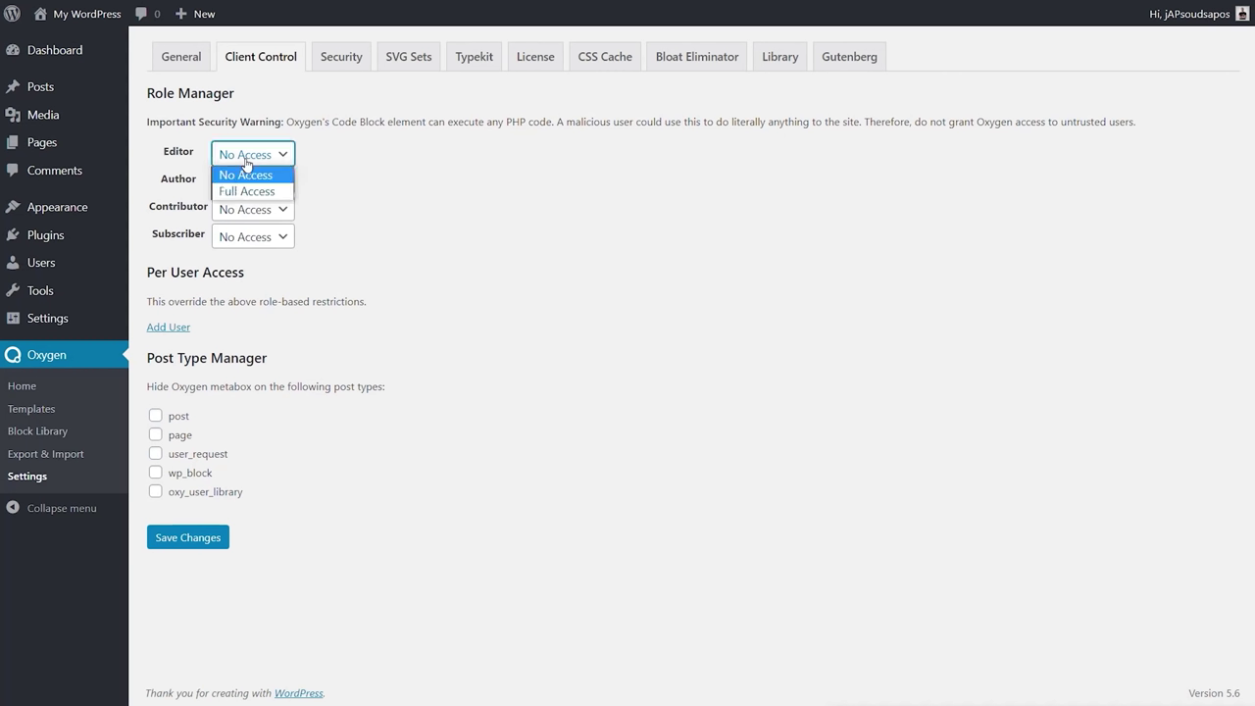
{"action": "left_click", "coordinate": [358, 167]}
{"action": "left_click", "coordinate": [281, 181]}
{"action": "left_click", "coordinate": [400, 181]}
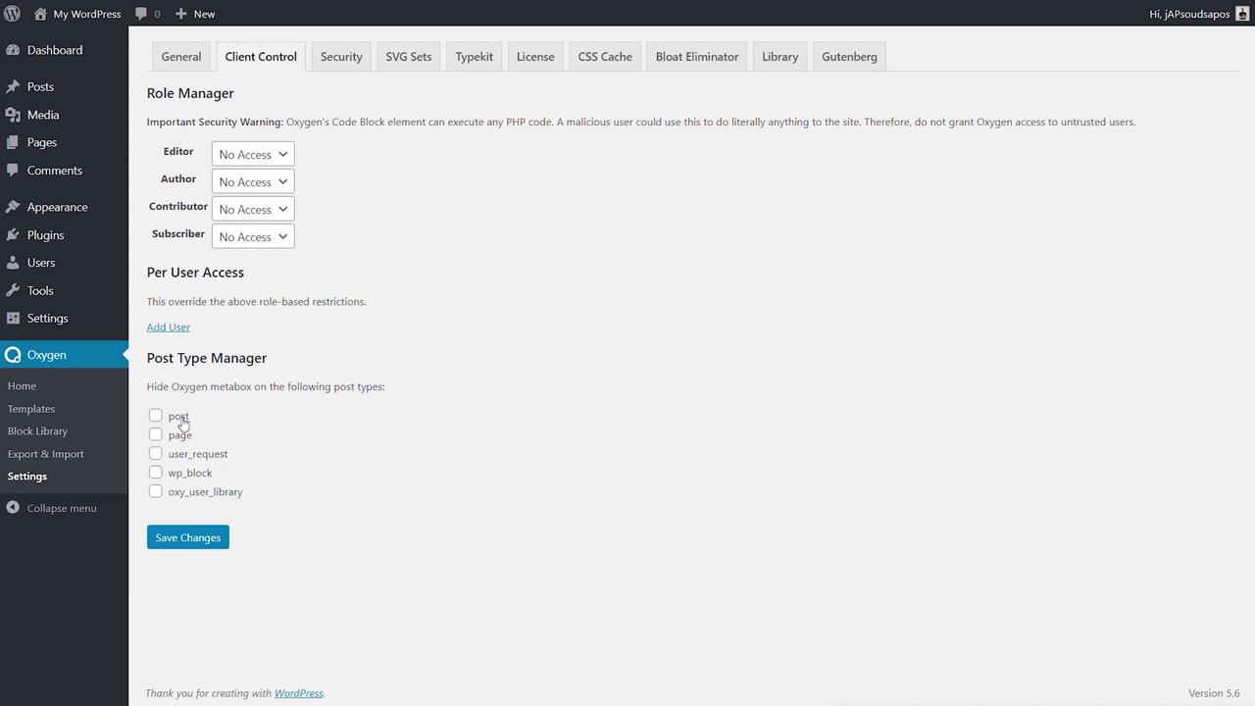
Review the Security, Bloat Eliminator and Gutenberg sections of the Oxygen settings.
{"action": "left_click", "coordinate": [348, 66]}
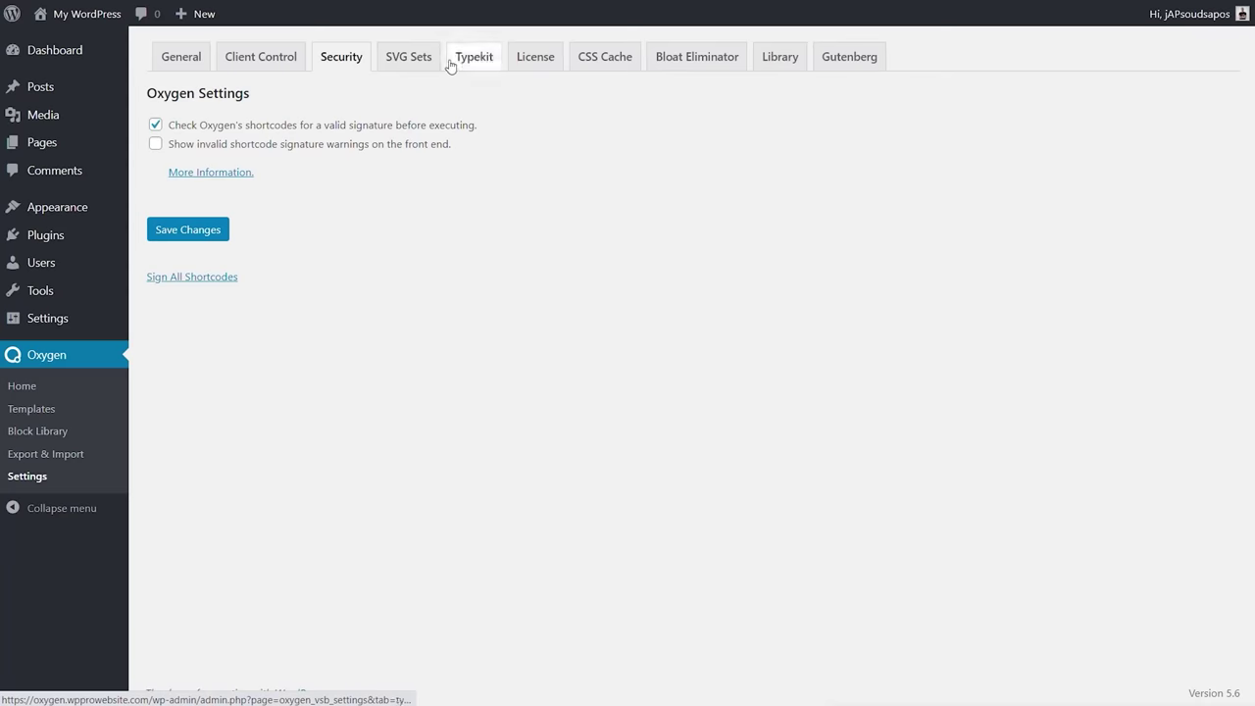
{"action": "left_click", "coordinate": [718, 68]}
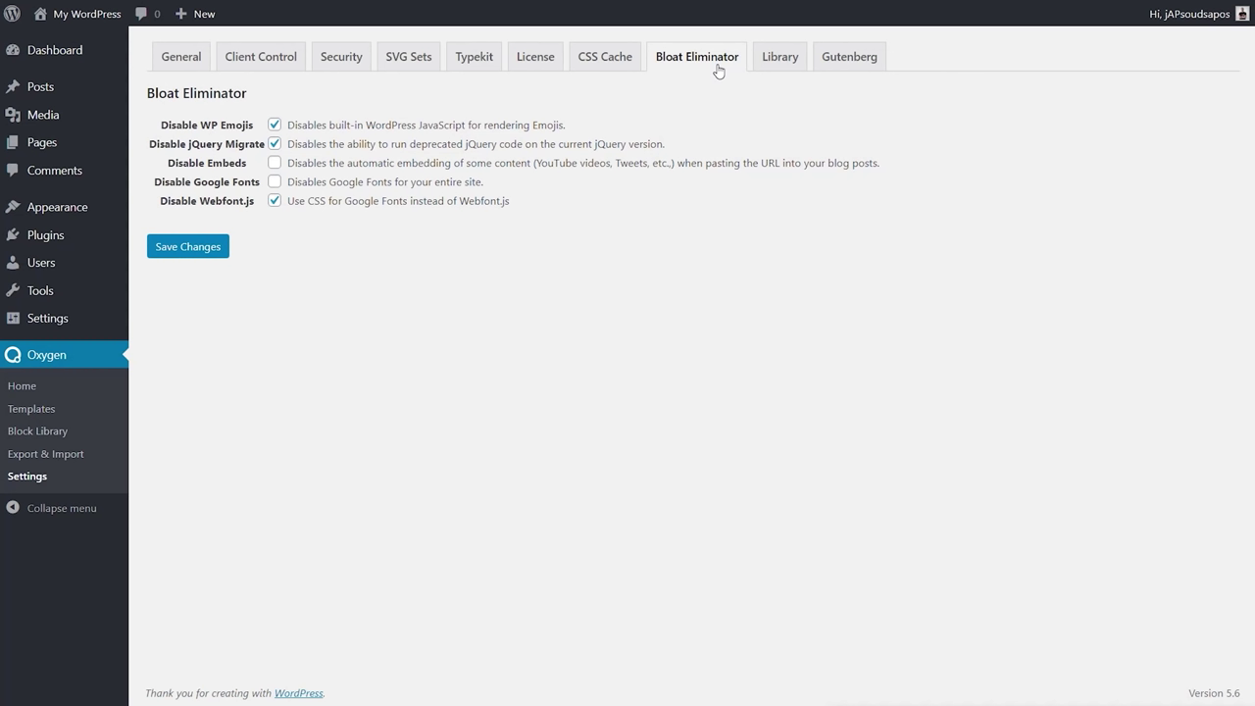
{"action": "left_click", "coordinate": [855, 62]}
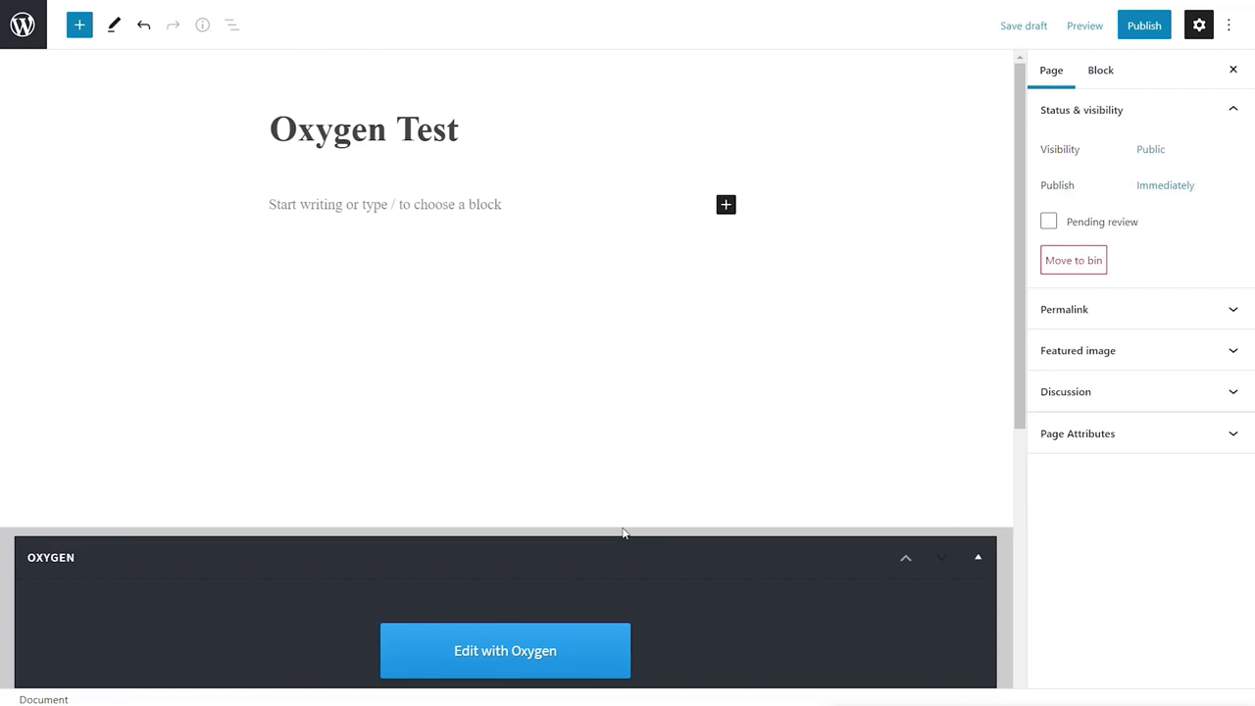
Examine the Oxygen options on the Oxygen Test page, including the template choices for rendering the page and the design set options.
{"action": "scroll", "coordinate": [629, 541], "scroll_direction": "down", "scroll_amount": 5}
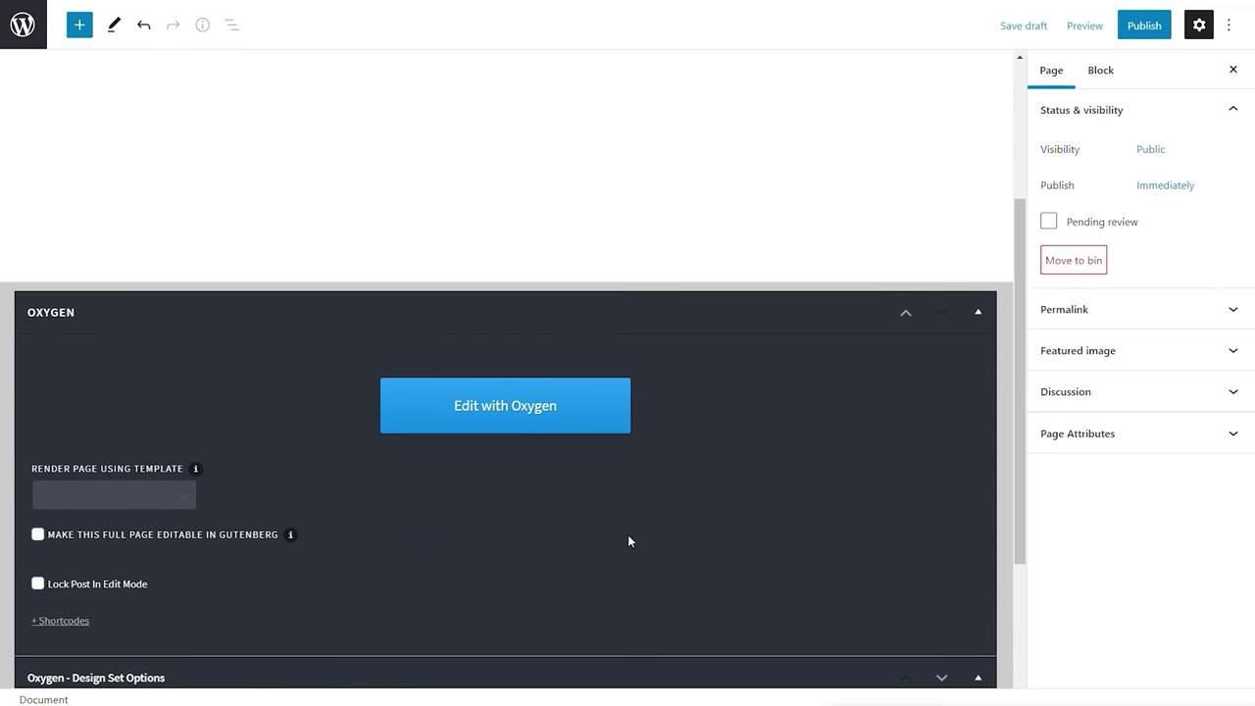
{"action": "scroll", "coordinate": [628, 541], "scroll_direction": "up", "scroll_amount": 5}
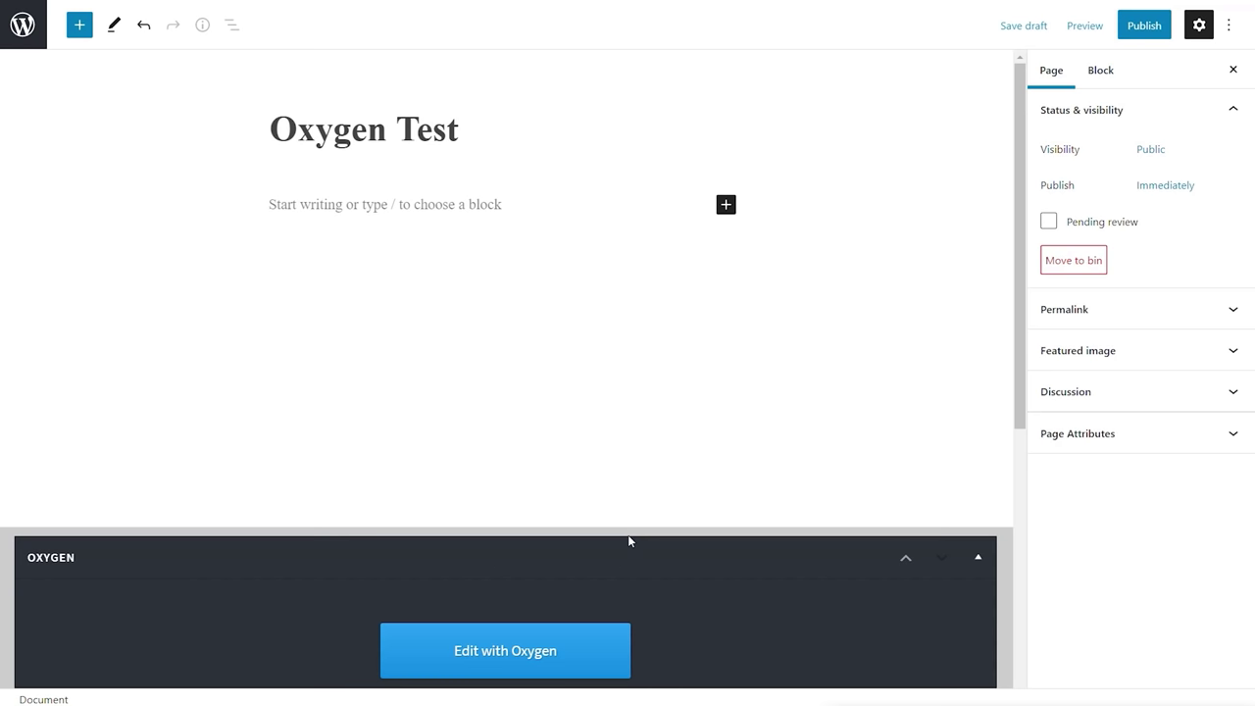
{"action": "scroll", "coordinate": [628, 535], "scroll_direction": "down", "scroll_amount": 5}
{"action": "scroll", "coordinate": [628, 535], "scroll_direction": "up", "scroll_amount": 5}
{"action": "scroll", "coordinate": [554, 410], "scroll_direction": "down", "scroll_amount": 8}
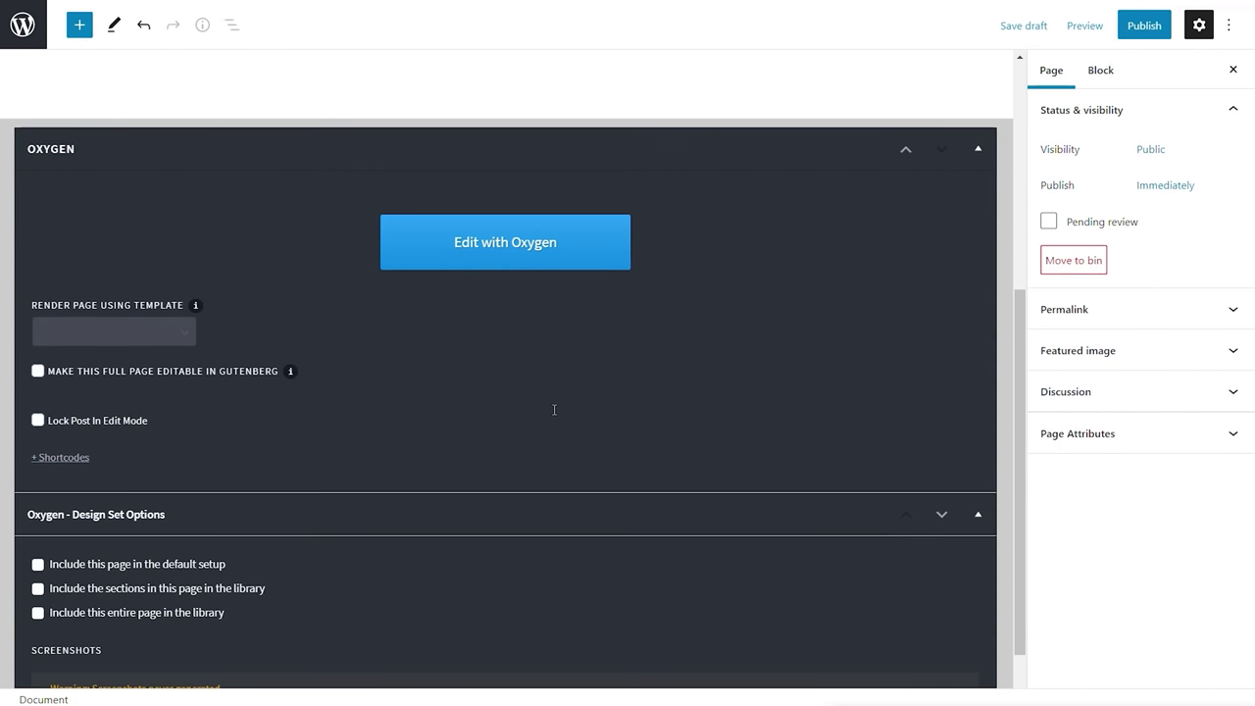
{"action": "scroll", "coordinate": [554, 410], "scroll_direction": "down", "scroll_amount": 1}
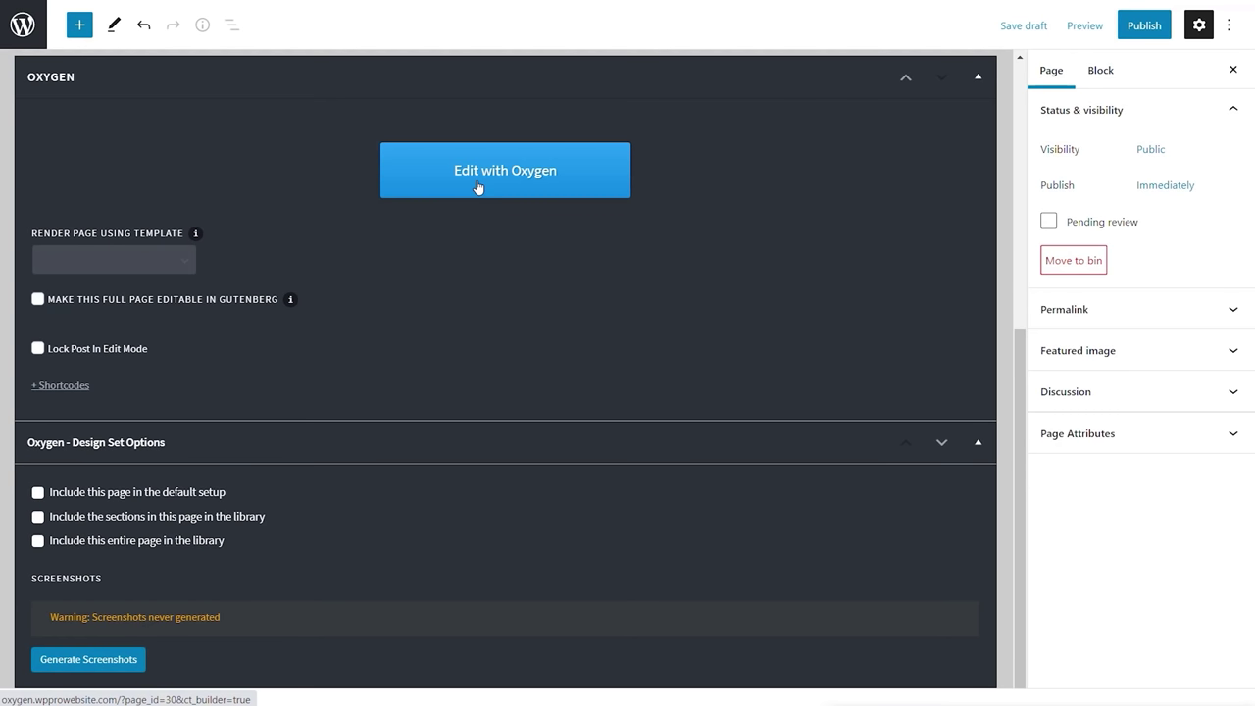
{"action": "left_click", "coordinate": [135, 269]}
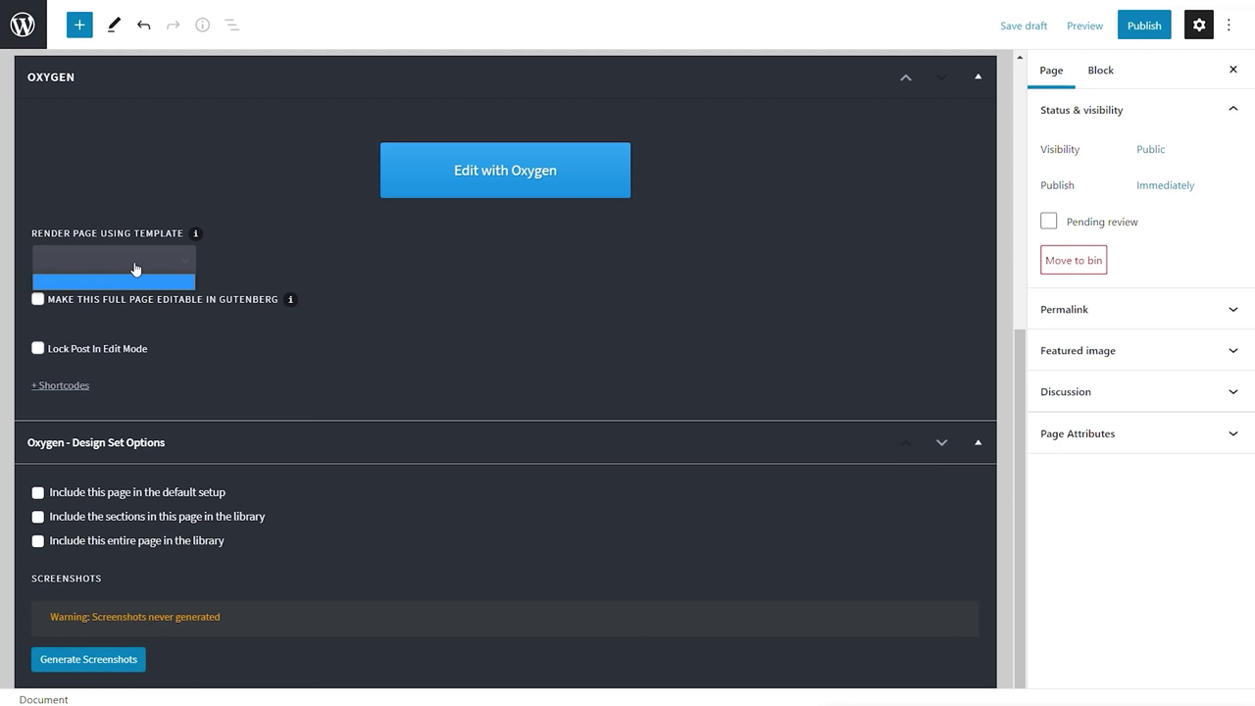
{"action": "left_click", "coordinate": [254, 260]}
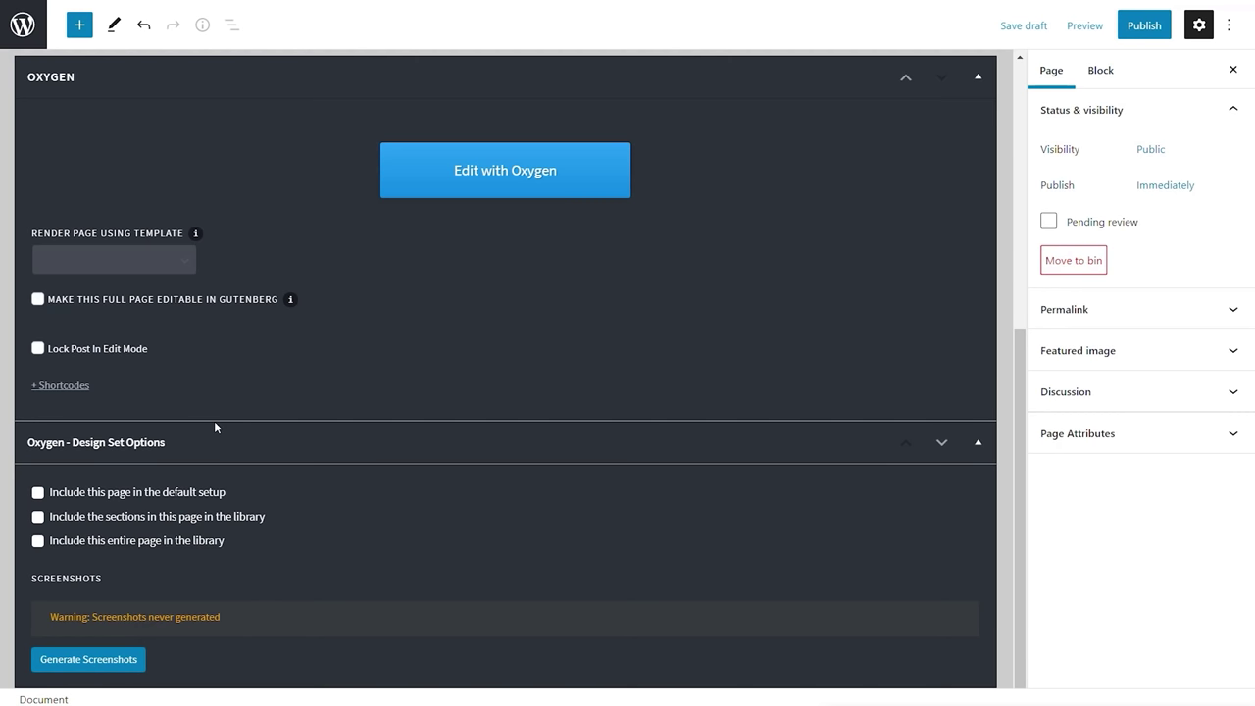
Open the Oxygen Test page in the Oxygen editor, then hide and restore the element properties pane.
{"action": "left_click", "coordinate": [521, 179]}
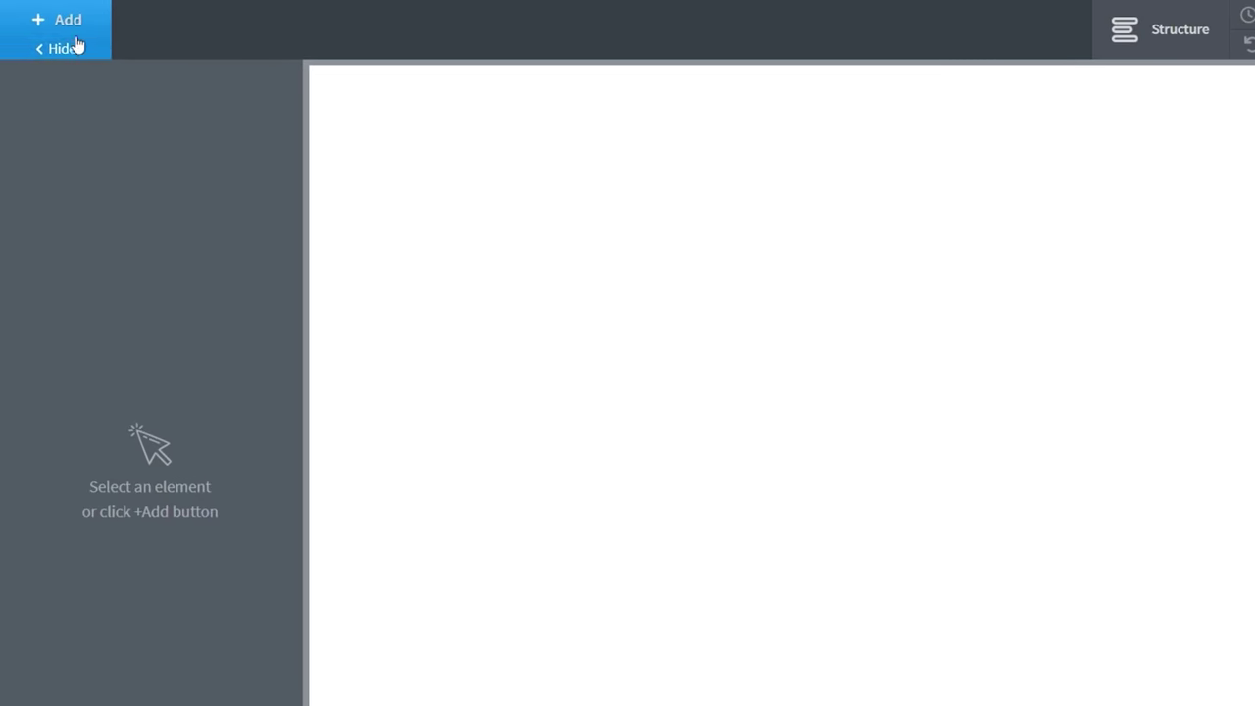
{"action": "left_click", "coordinate": [72, 49]}
{"action": "left_click", "coordinate": [57, 53]}
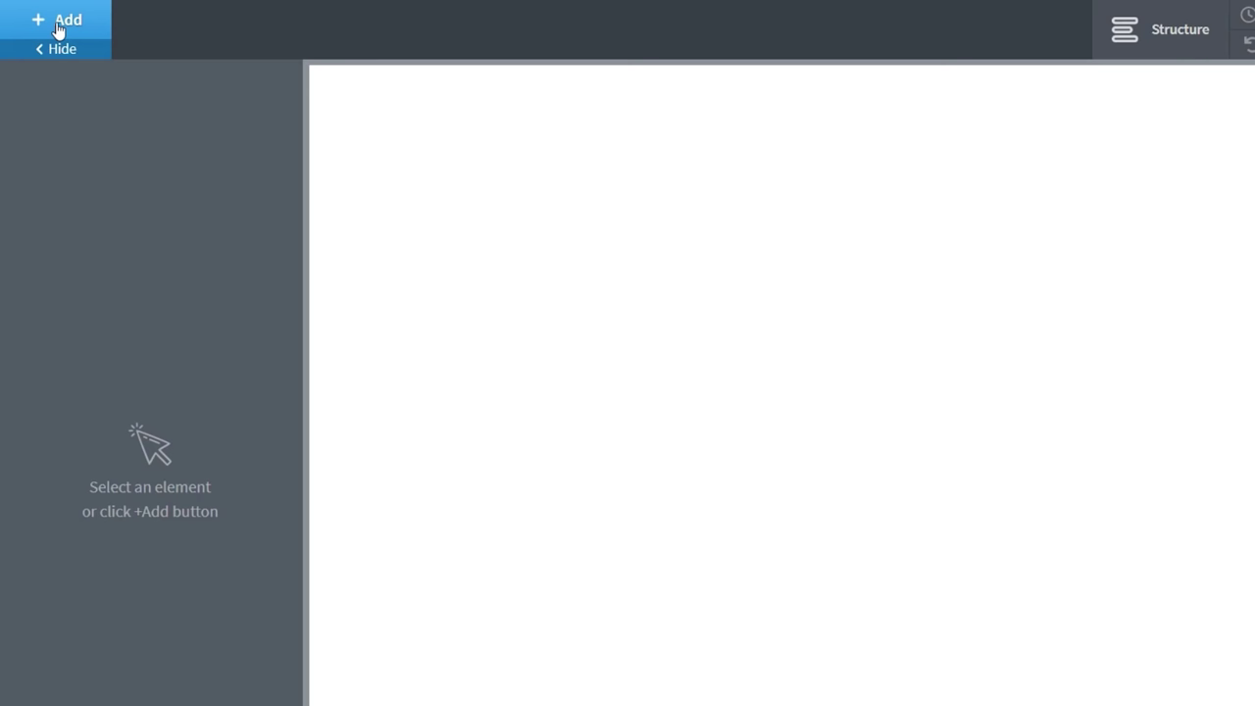
View the page's structure tree, its edit history and the available destinations for returning to WordPress.
{"action": "left_click", "coordinate": [1164, 38]}
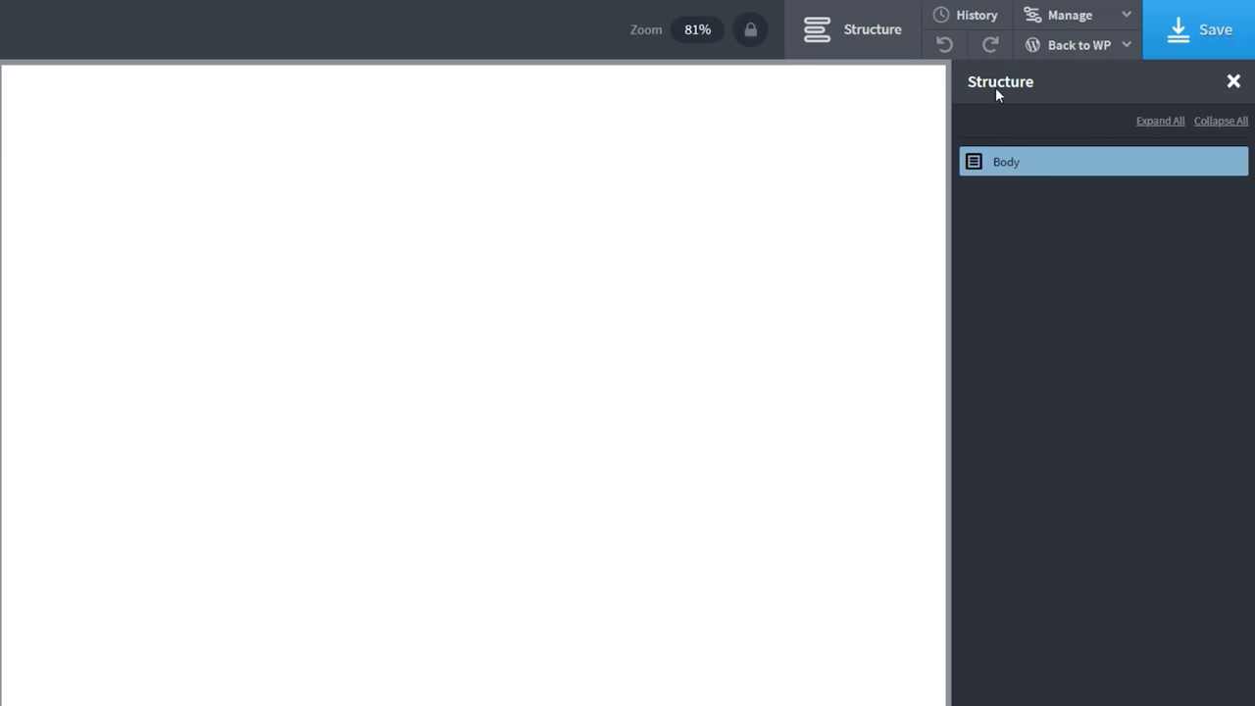
{"action": "left_click", "coordinate": [971, 24]}
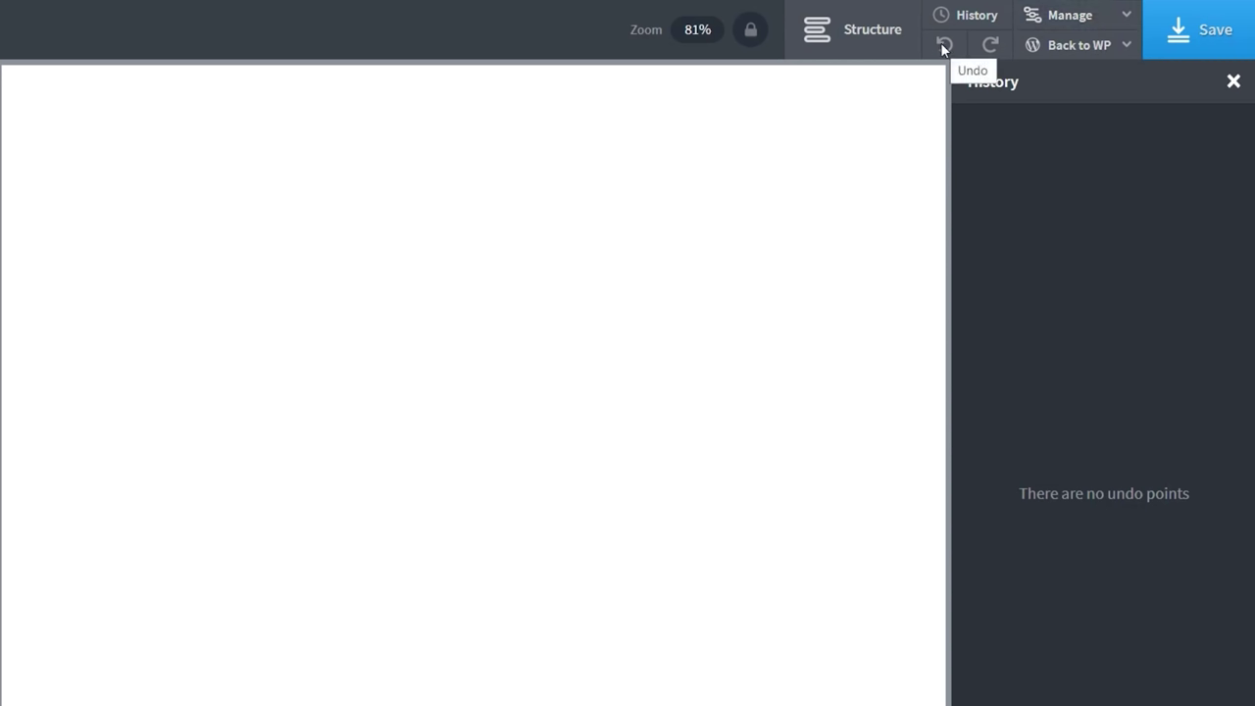
{"action": "left_click", "coordinate": [1124, 49]}
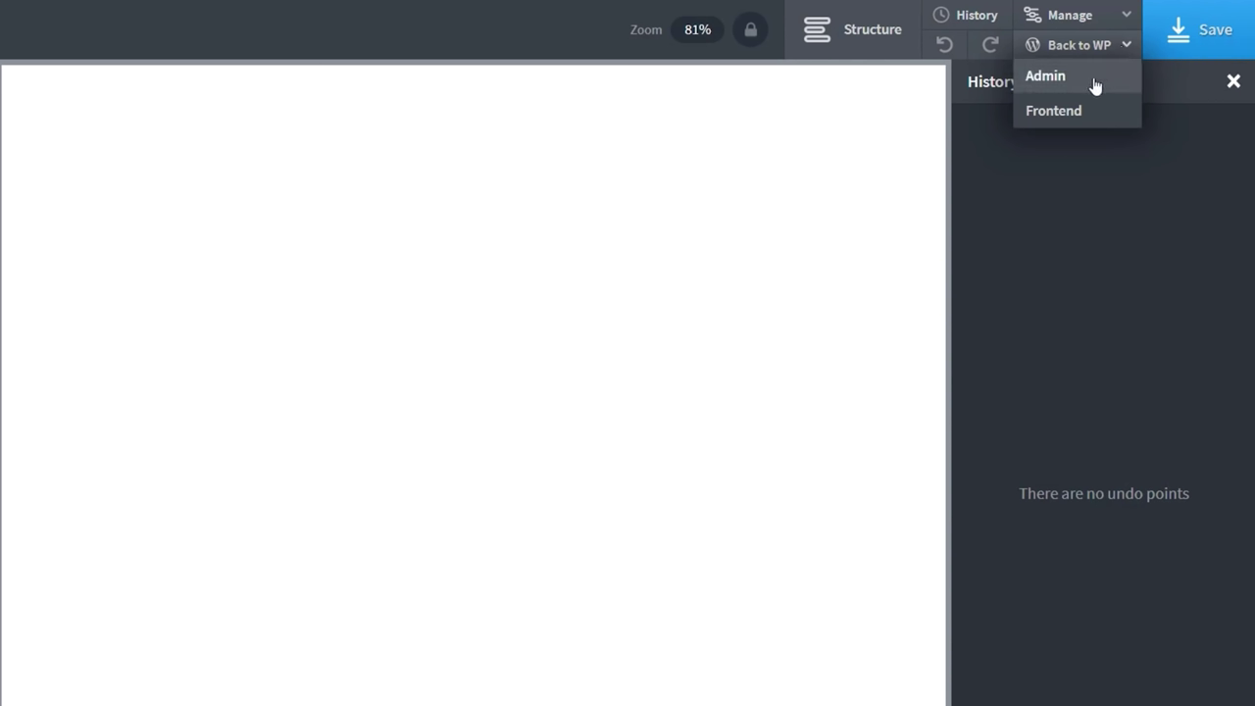
{"action": "left_click", "coordinate": [849, 196]}
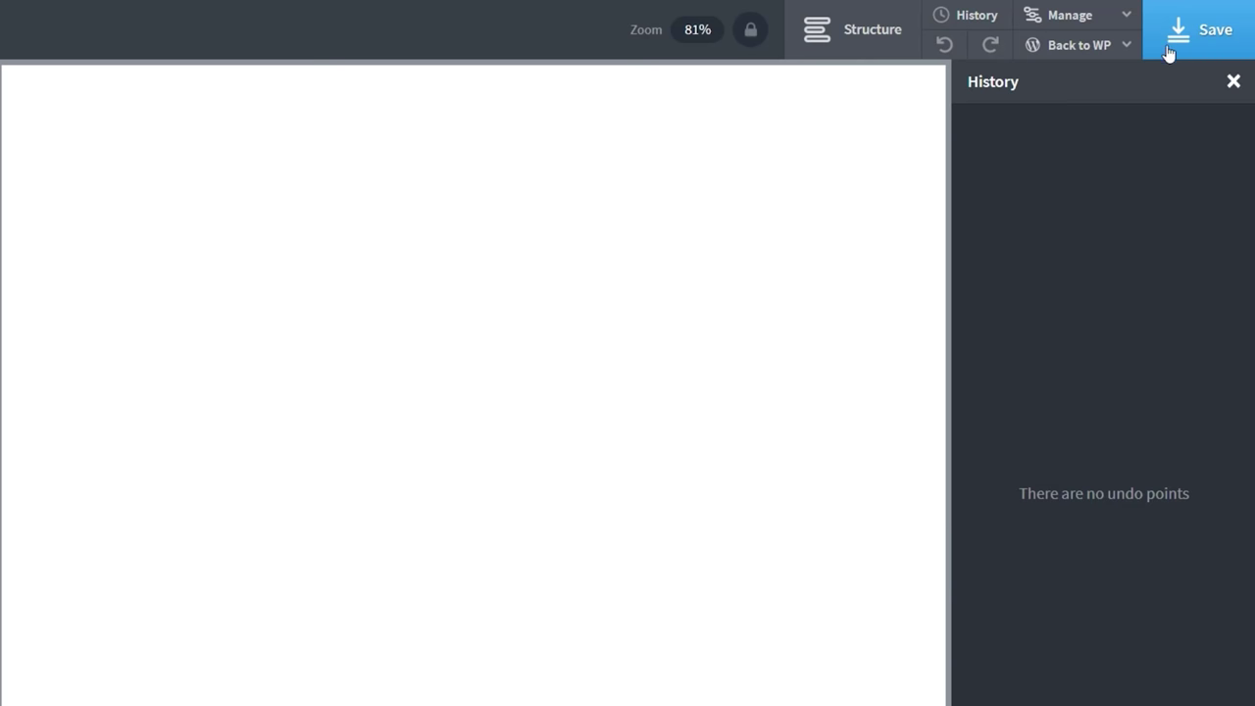
Look through the builder's page settings, editor settings and global styles categories.
{"action": "left_click", "coordinate": [1124, 17]}
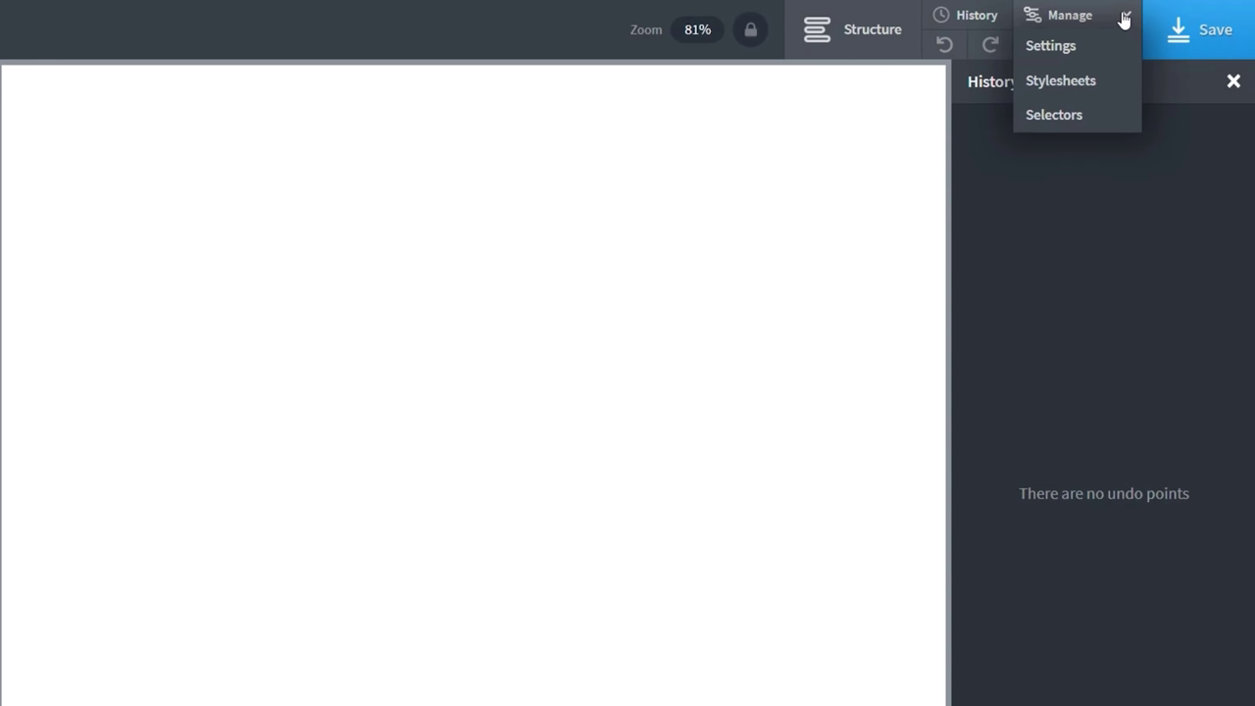
{"action": "left_click", "coordinate": [1081, 53]}
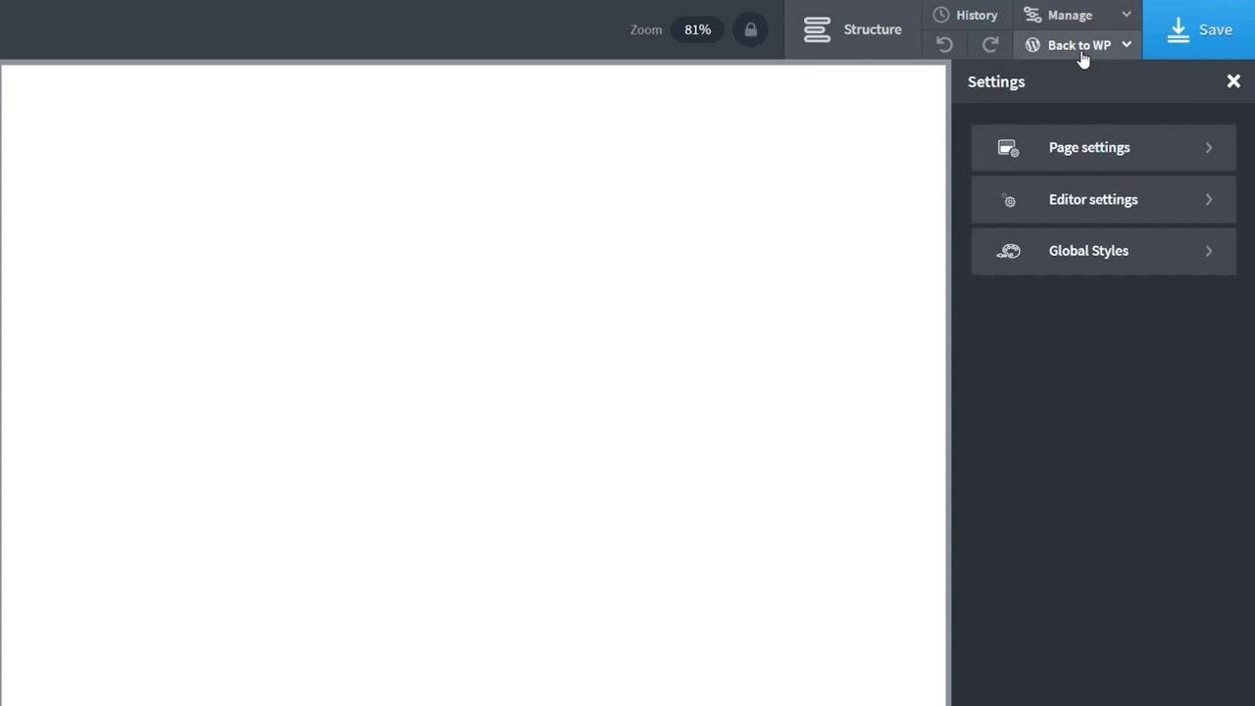
{"action": "left_click", "coordinate": [1094, 152]}
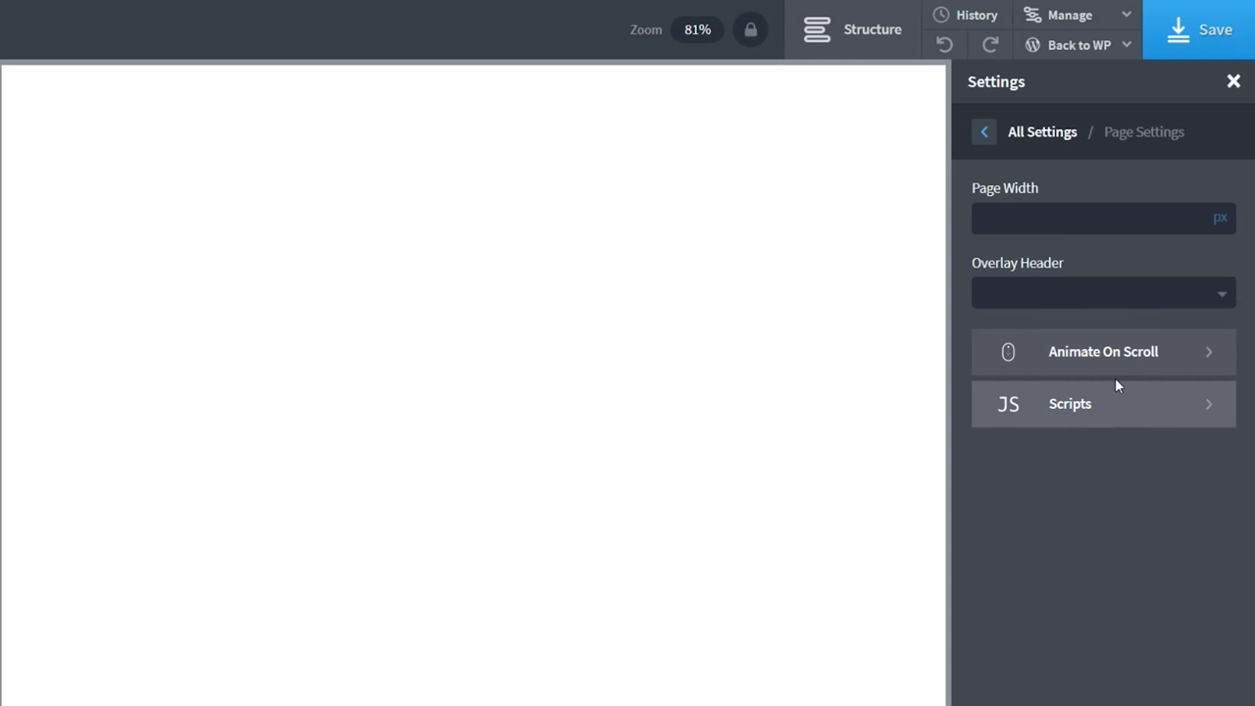
{"action": "left_click", "coordinate": [986, 134]}
{"action": "left_click", "coordinate": [1065, 200]}
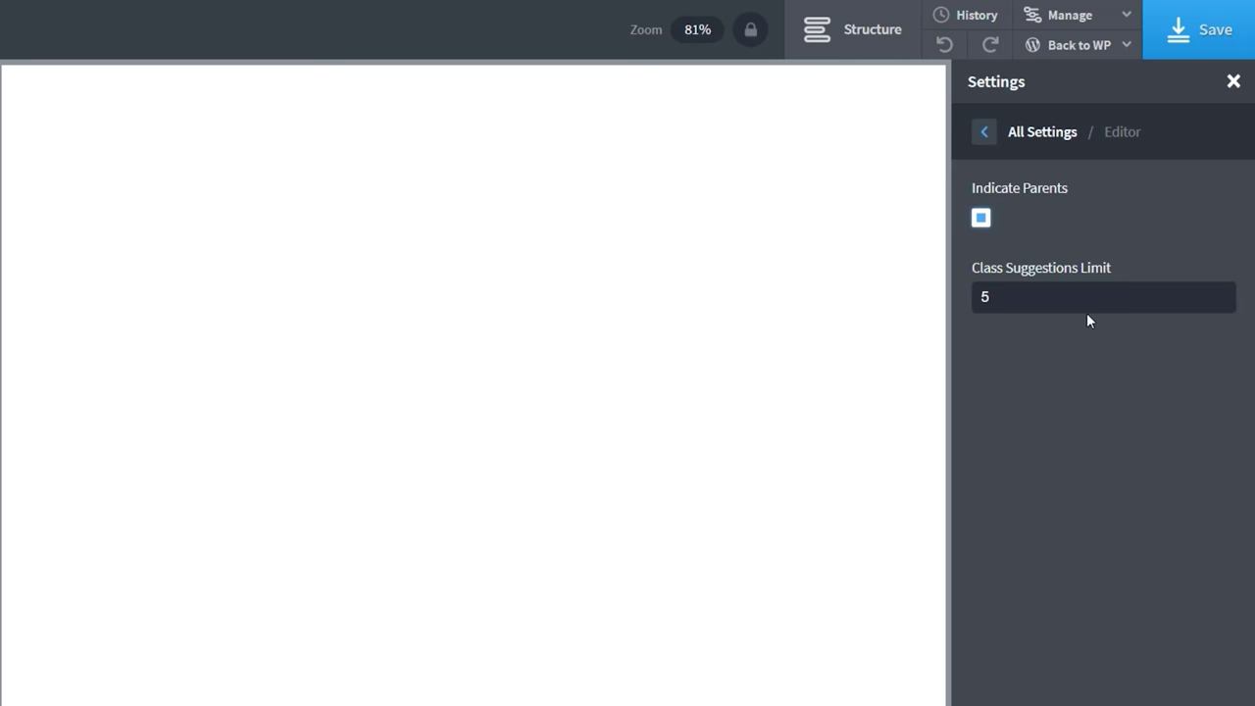
{"action": "left_click", "coordinate": [984, 135]}
{"action": "left_click", "coordinate": [1116, 269]}
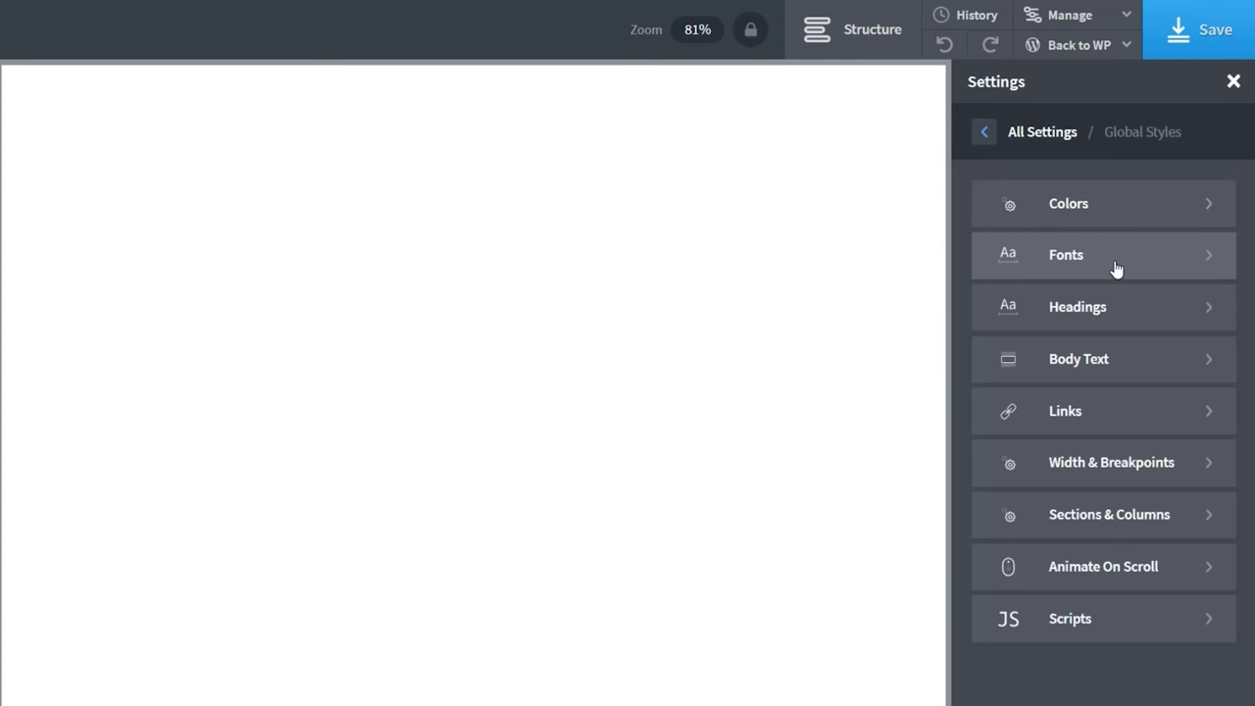
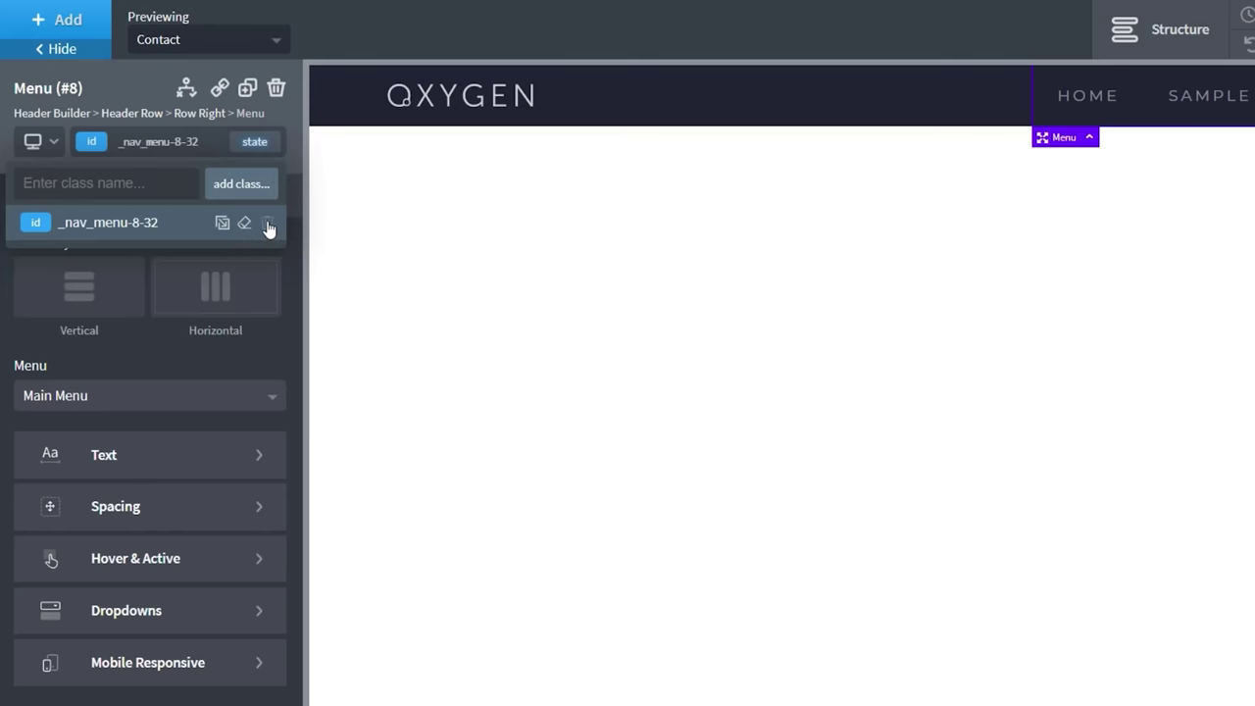
Show the header template's structure tree and select the header row to inspect its ID and class selector.
{"action": "left_click", "coordinate": [268, 228]}
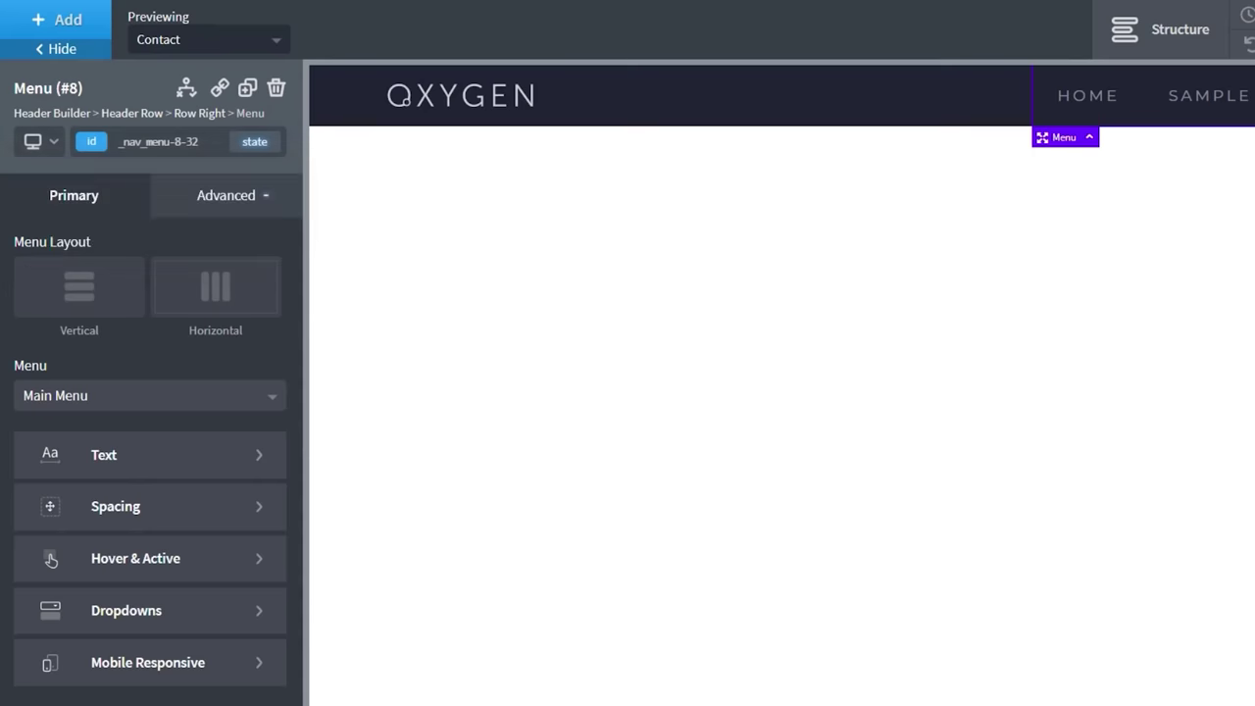
{"action": "left_click", "coordinate": [1162, 30]}
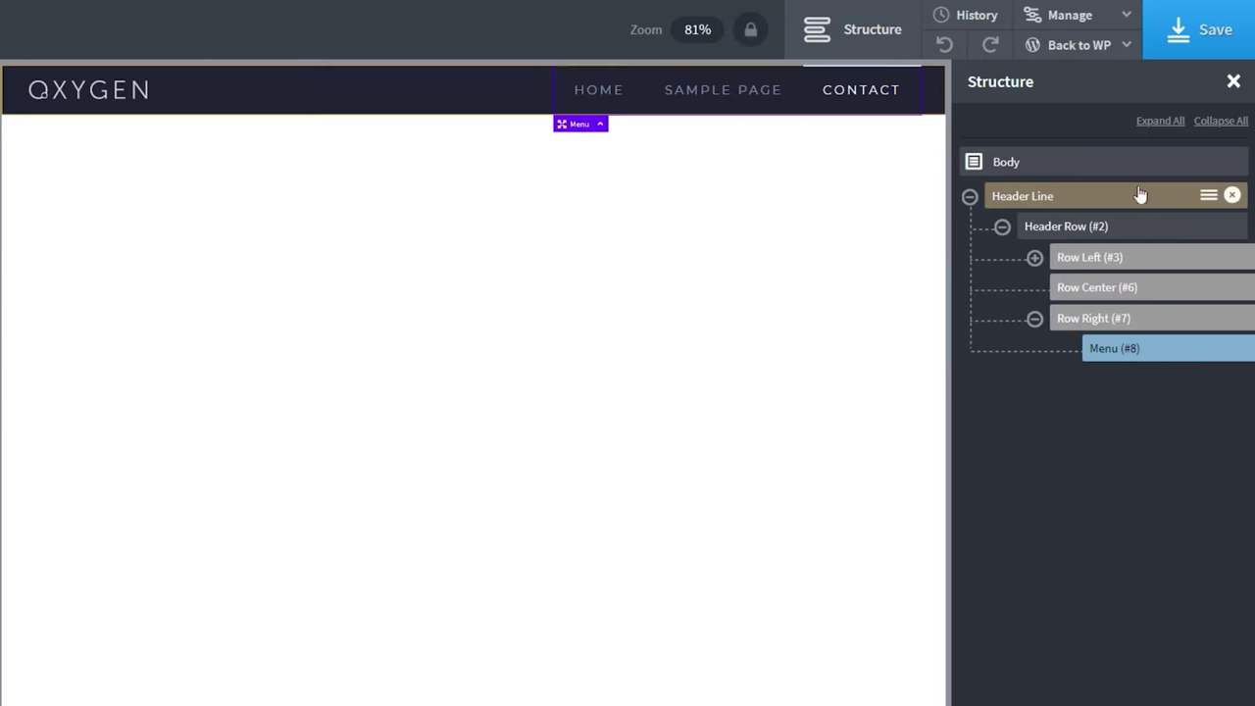
{"action": "left_click", "coordinate": [1075, 233]}
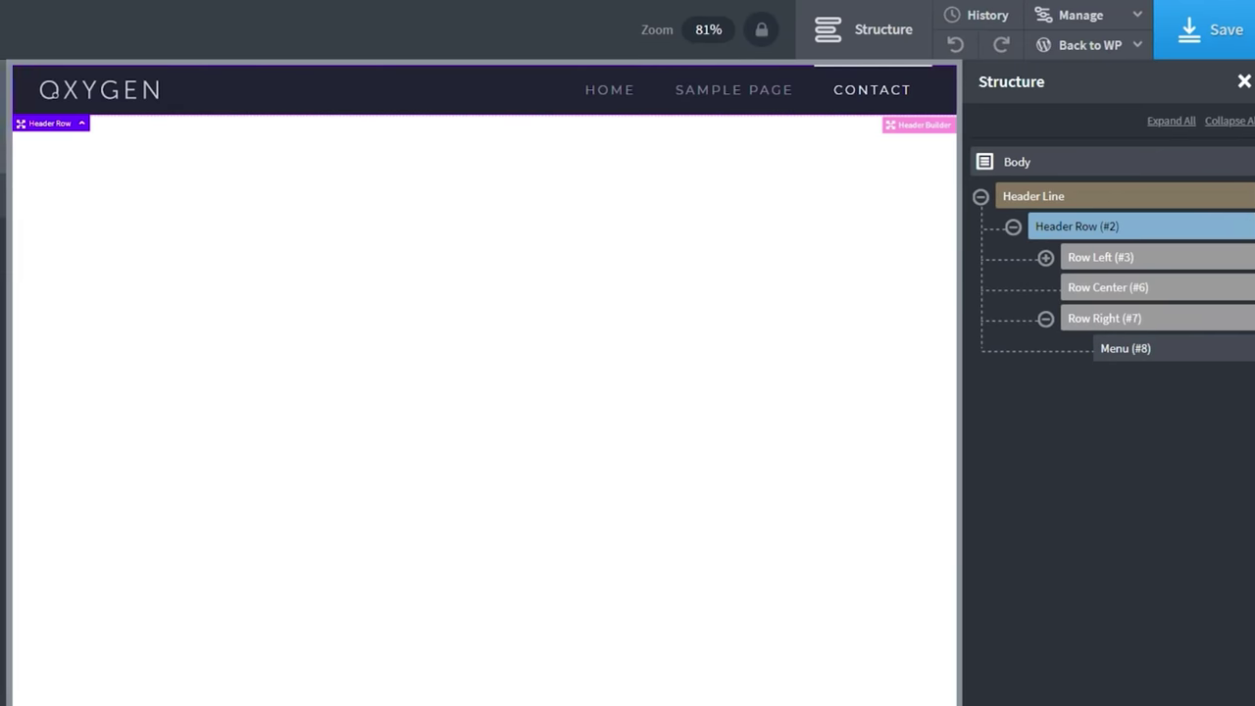
{"action": "left_click", "coordinate": [157, 141]}
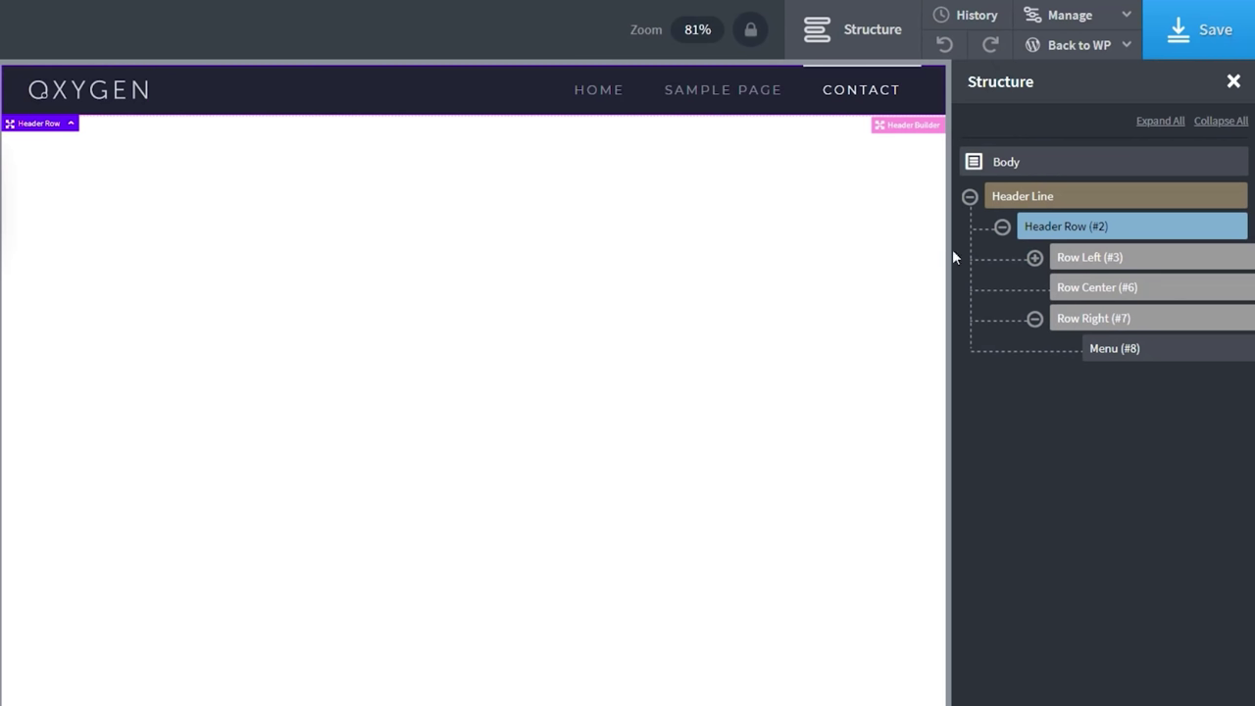
Expand the header's left row down to the logo image and inspect the image's primary and advanced settings.
{"action": "left_click", "coordinate": [1036, 258]}
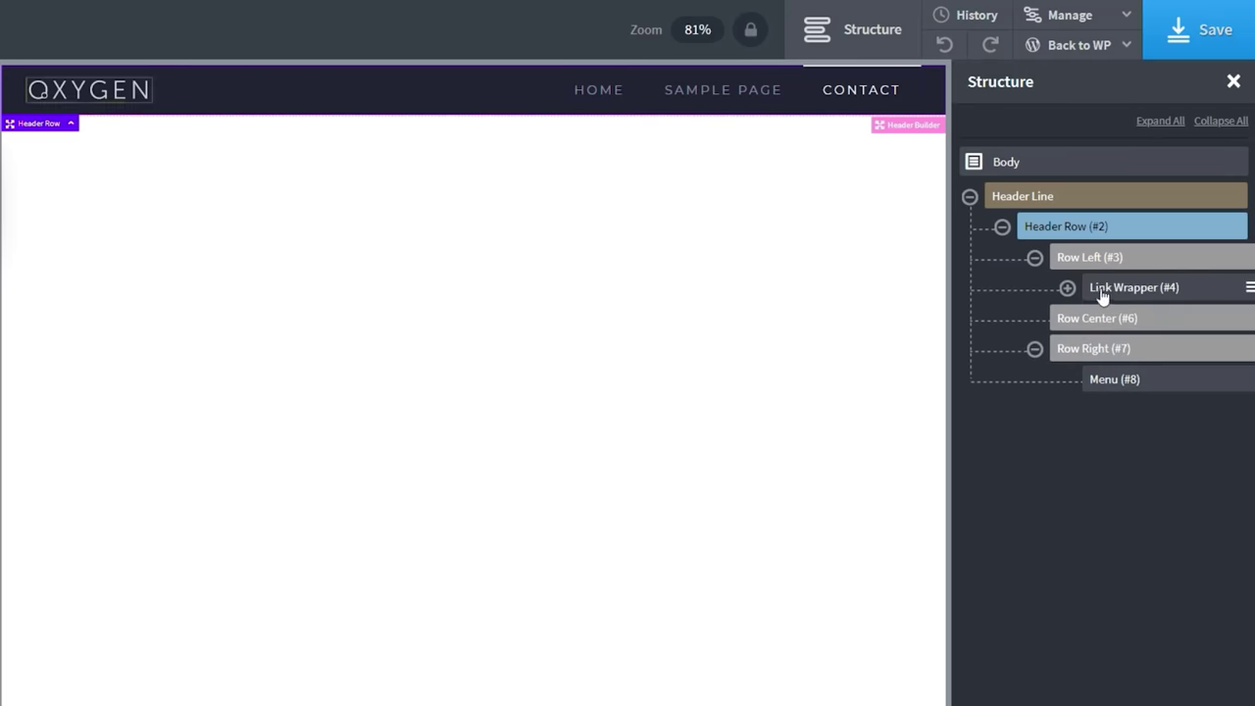
{"action": "left_click", "coordinate": [1068, 288]}
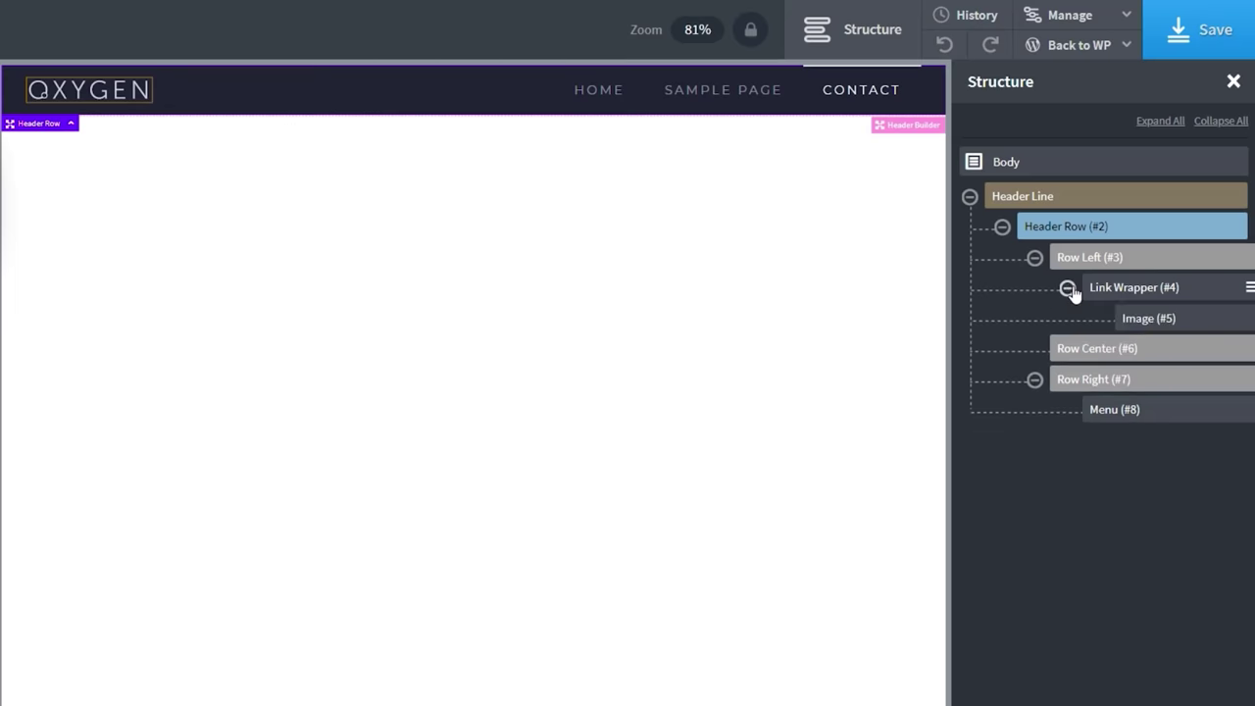
{"action": "left_click", "coordinate": [1158, 322]}
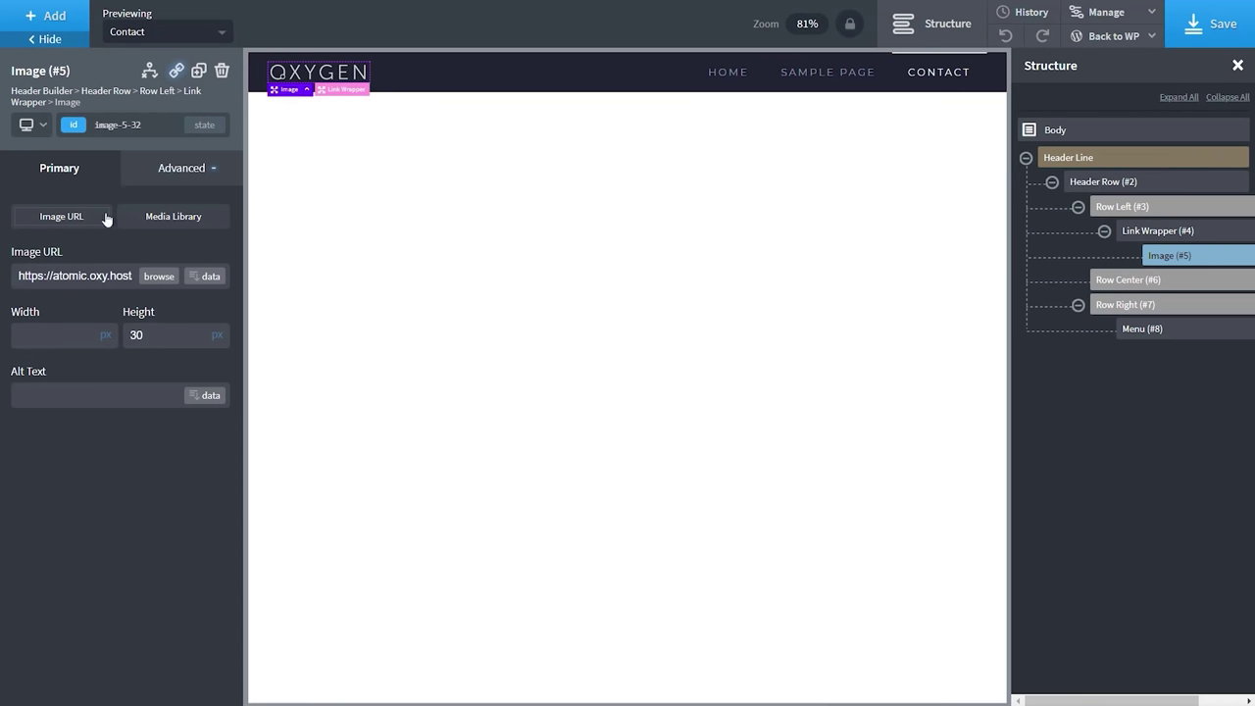
{"action": "left_click", "coordinate": [174, 168]}
{"action": "left_click", "coordinate": [59, 169]}
Collapse and re-expand the header's right row, and select its menu element to view the menu's settings.
{"action": "left_click", "coordinate": [1078, 305]}
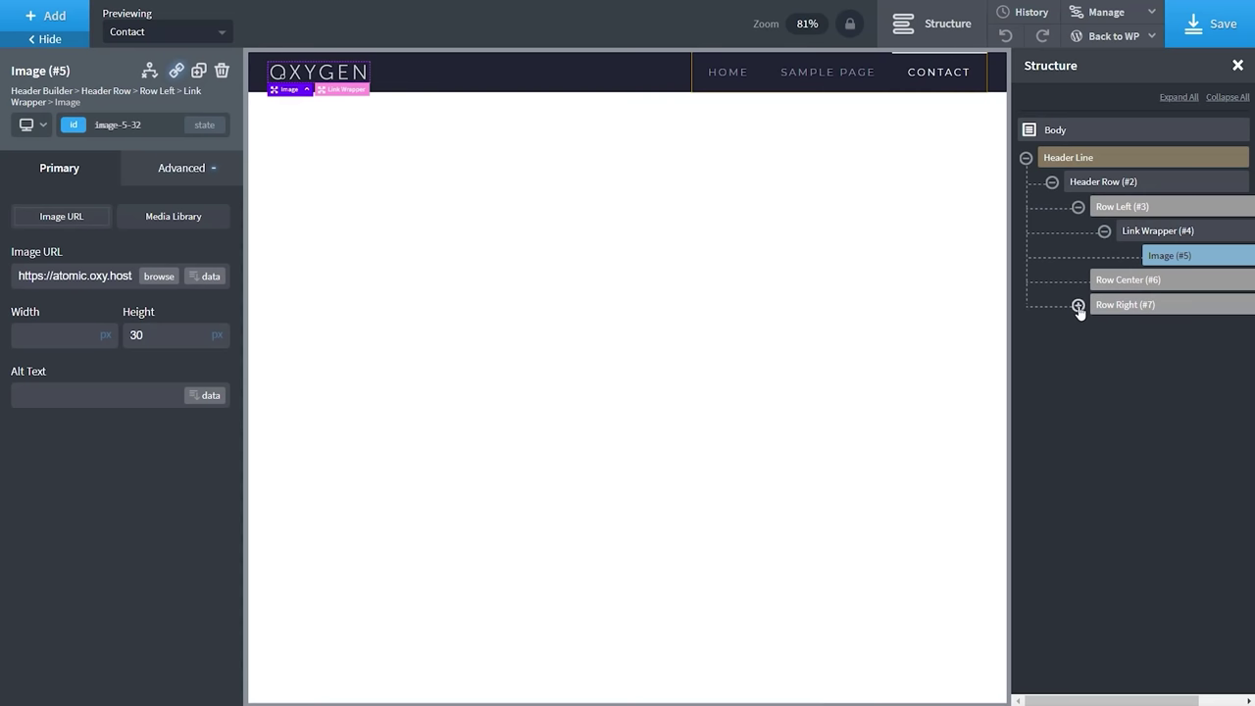
{"action": "left_click", "coordinate": [1077, 305]}
{"action": "left_click", "coordinate": [1152, 332]}
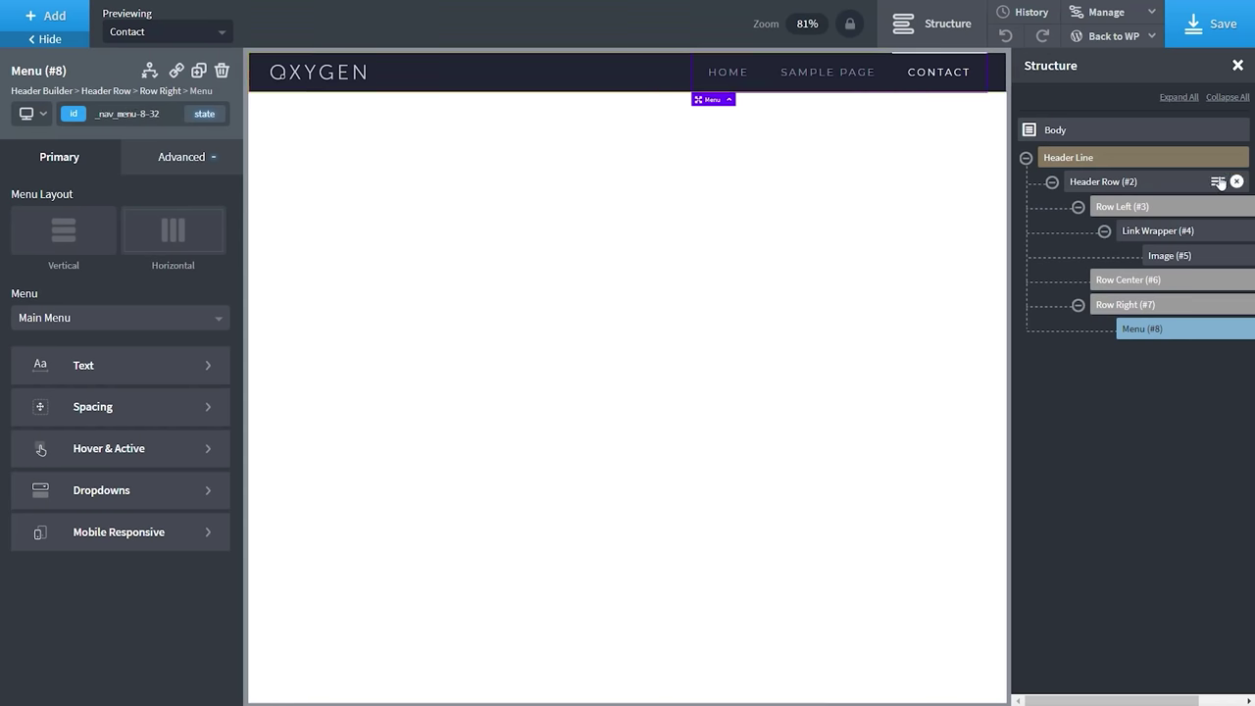
Add the Footer Big with Buy Button section from the Atomic design set's footers to the template.
{"action": "left_click", "coordinate": [1218, 182]}
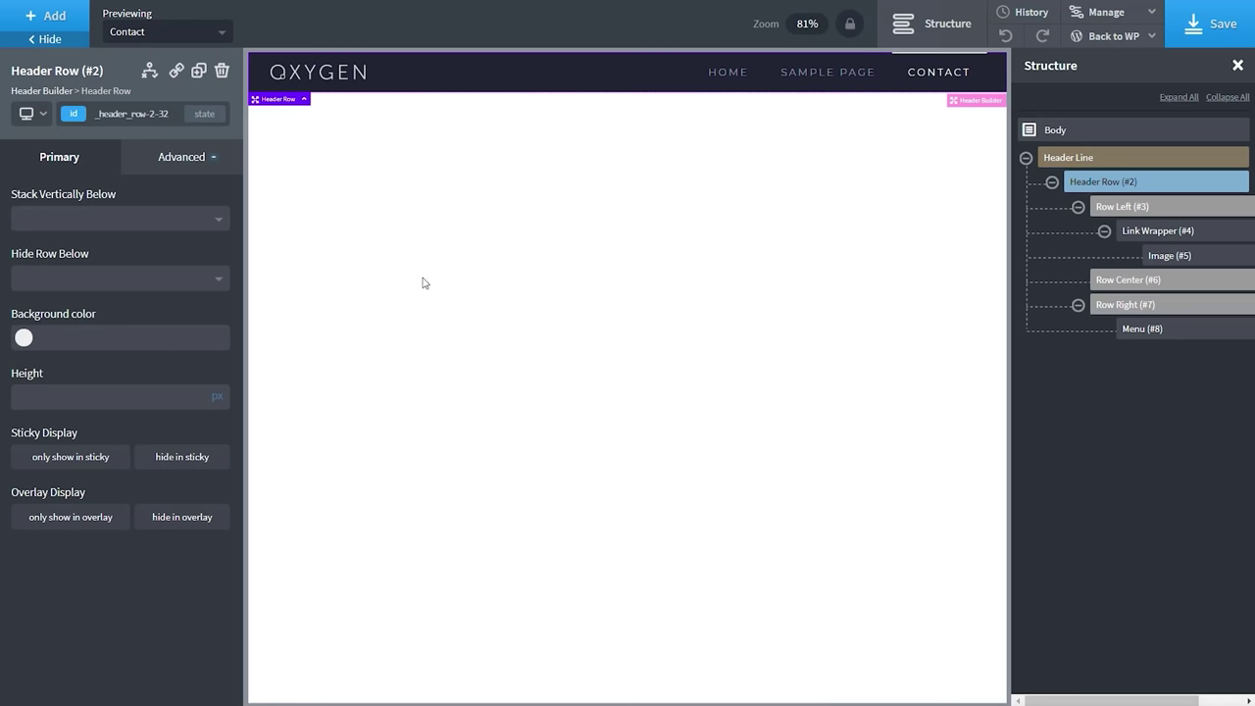
{"action": "left_click", "coordinate": [1237, 66]}
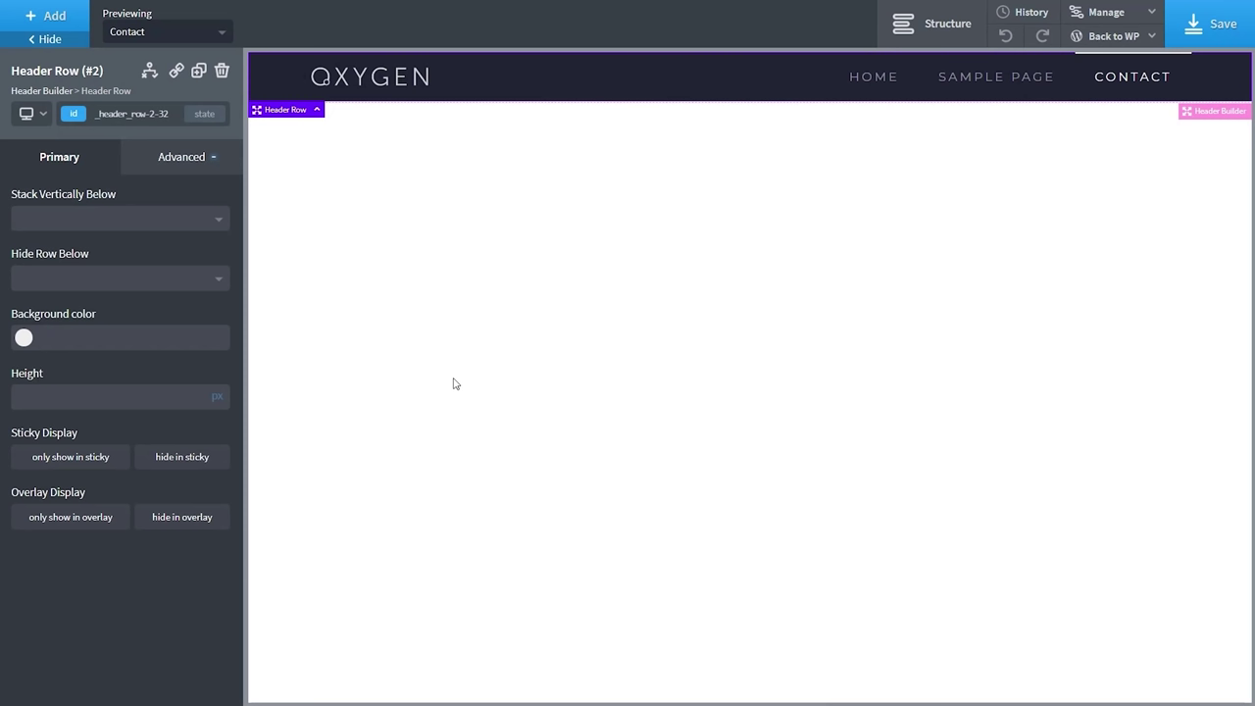
{"action": "left_click", "coordinate": [35, 20]}
{"action": "mouse_move", "coordinate": [126, 417]}
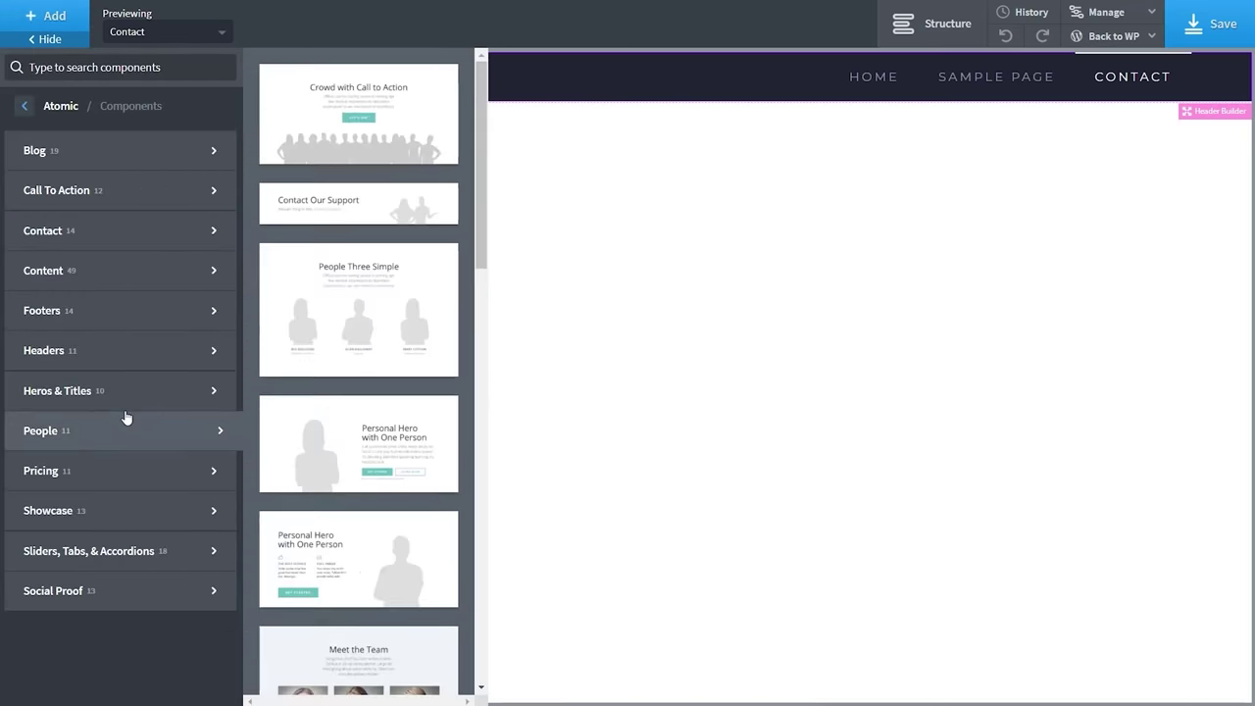
{"action": "mouse_move", "coordinate": [92, 316]}
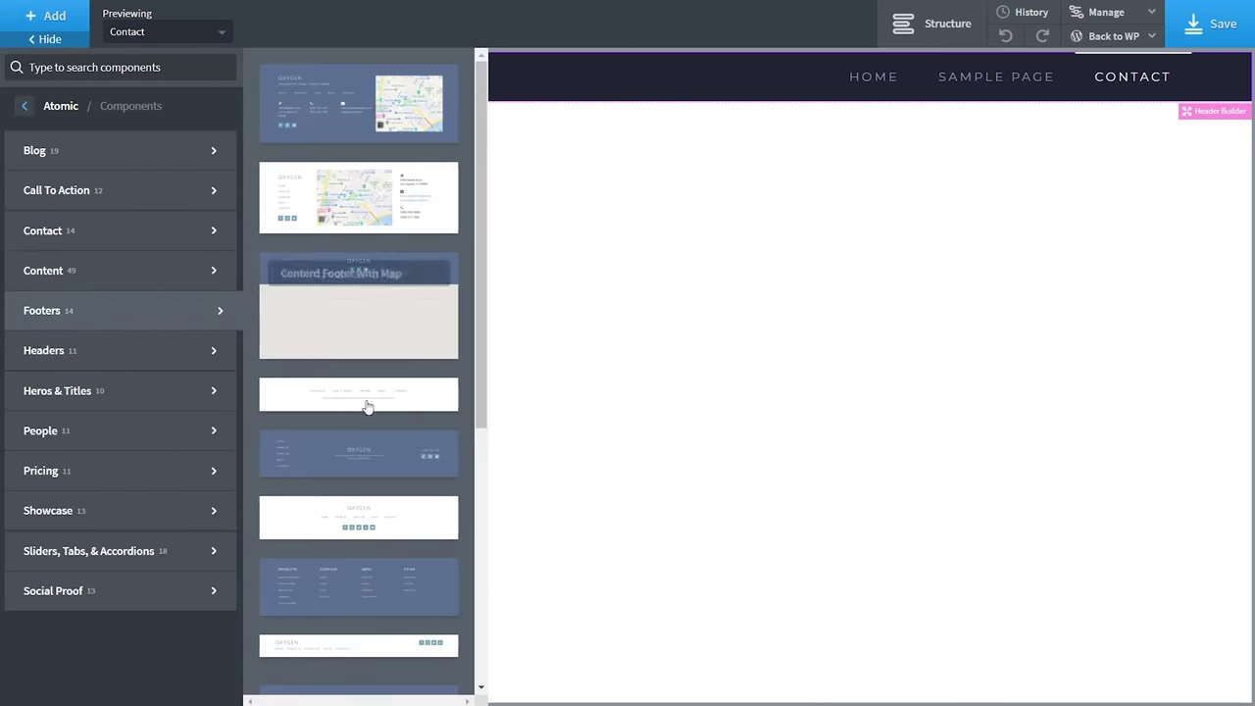
{"action": "scroll", "coordinate": [367, 406], "scroll_direction": "down", "scroll_amount": 5}
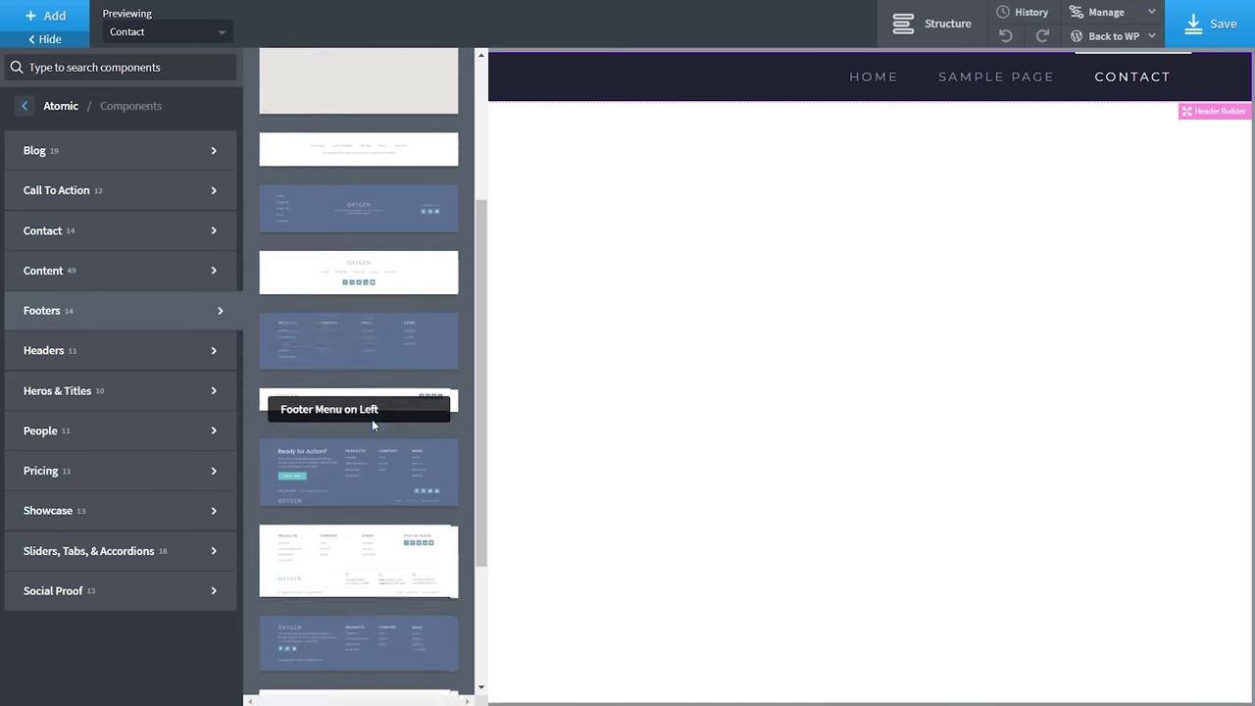
{"action": "scroll", "coordinate": [373, 426], "scroll_direction": "down", "scroll_amount": 4}
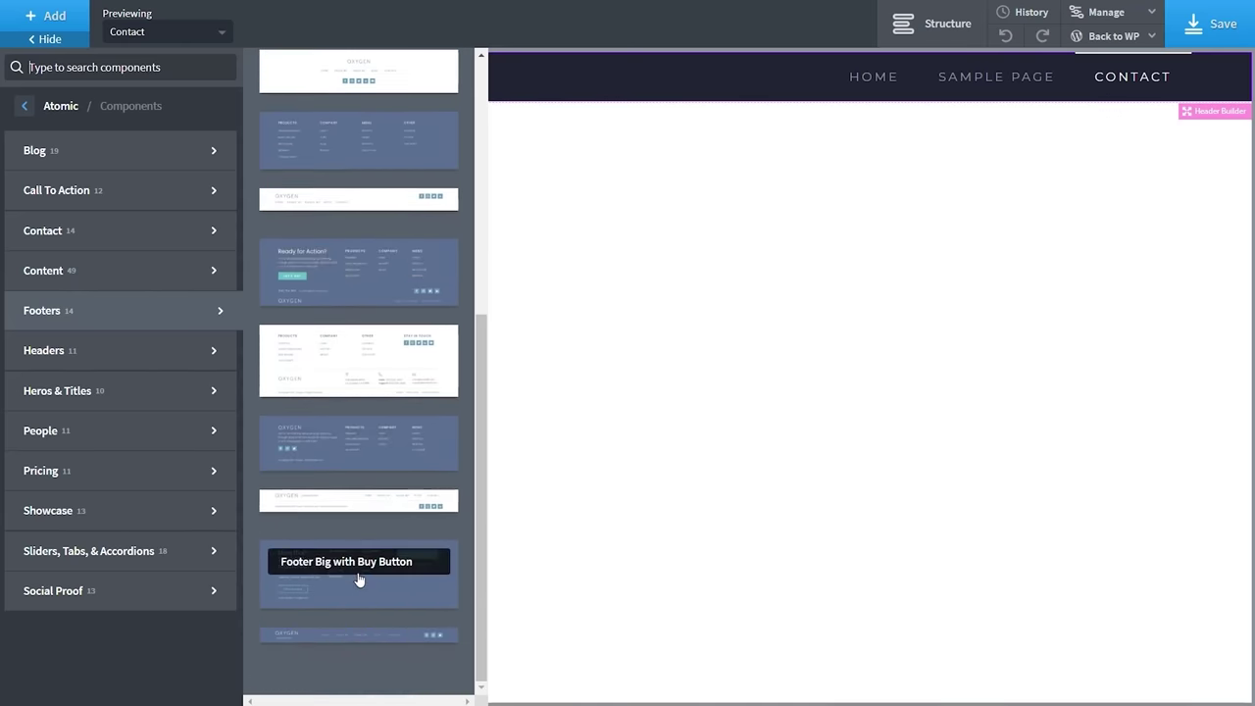
{"action": "left_click", "coordinate": [358, 580]}
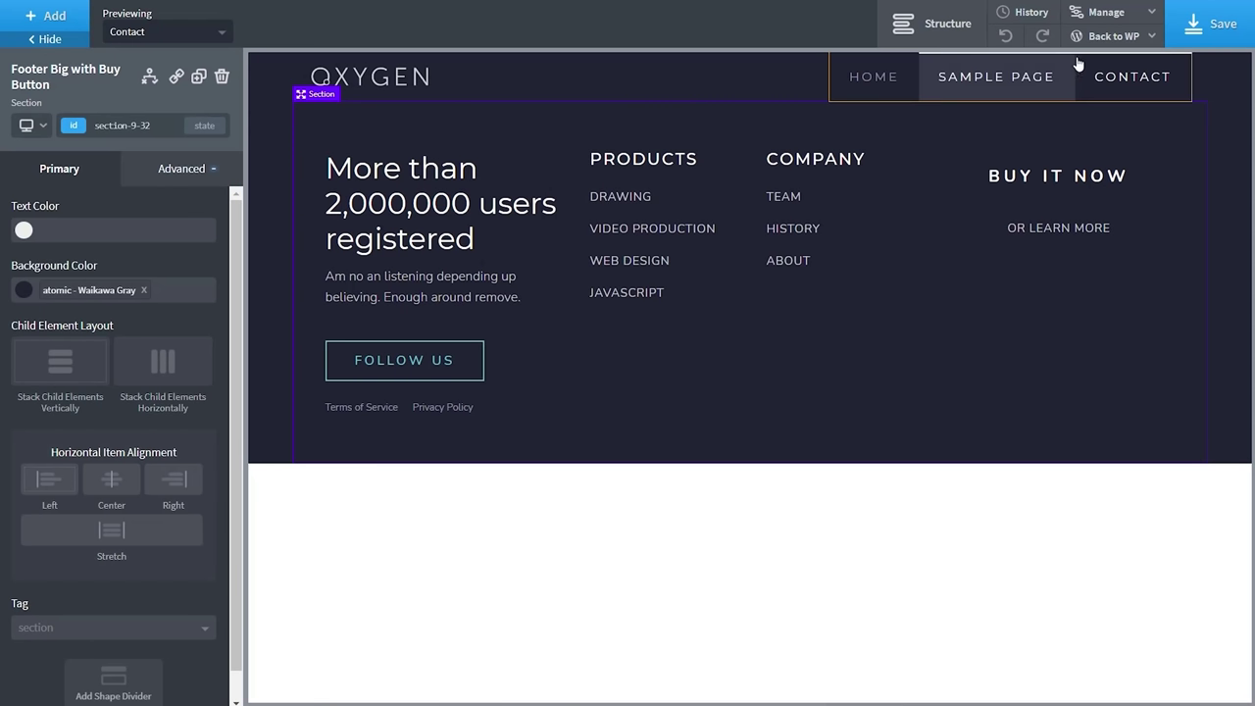
Show the template's structure tree and collapse the header's nested rows so only the header and footer entries remain.
{"action": "left_click", "coordinate": [932, 24]}
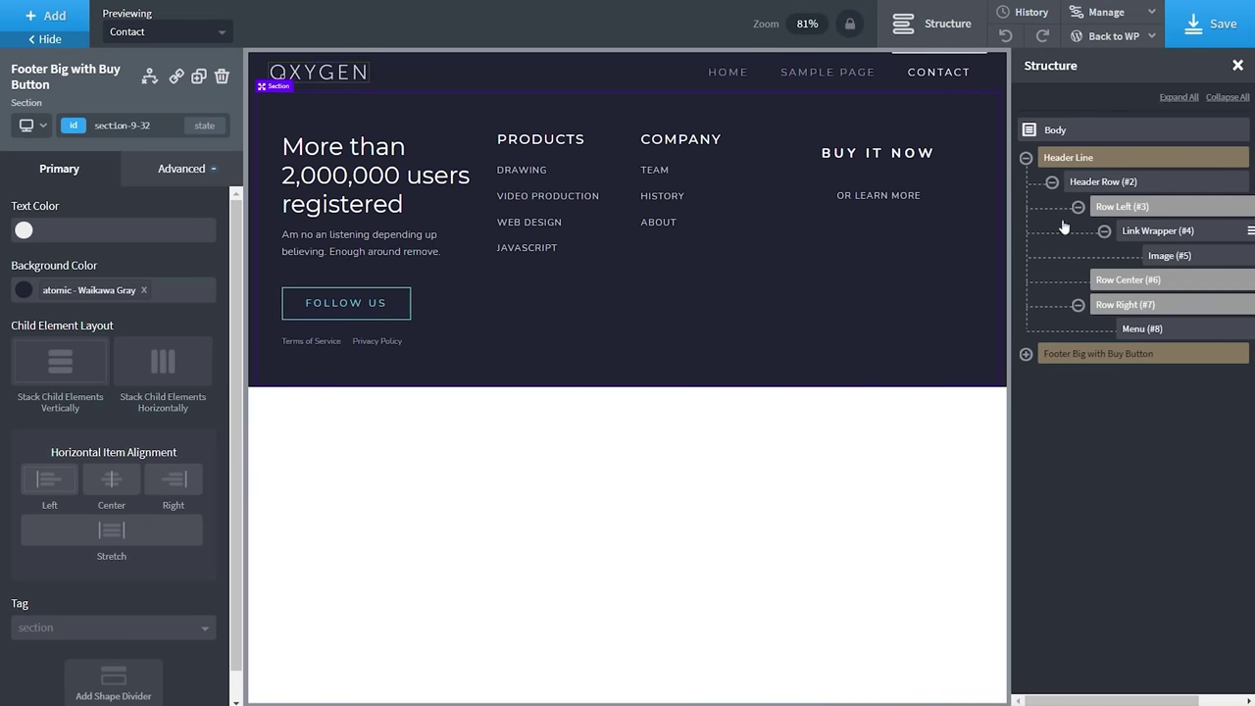
{"action": "left_click", "coordinate": [1052, 182]}
{"action": "left_click_drag", "start_coordinate": [1052, 211], "coordinate": [1064, 245]}
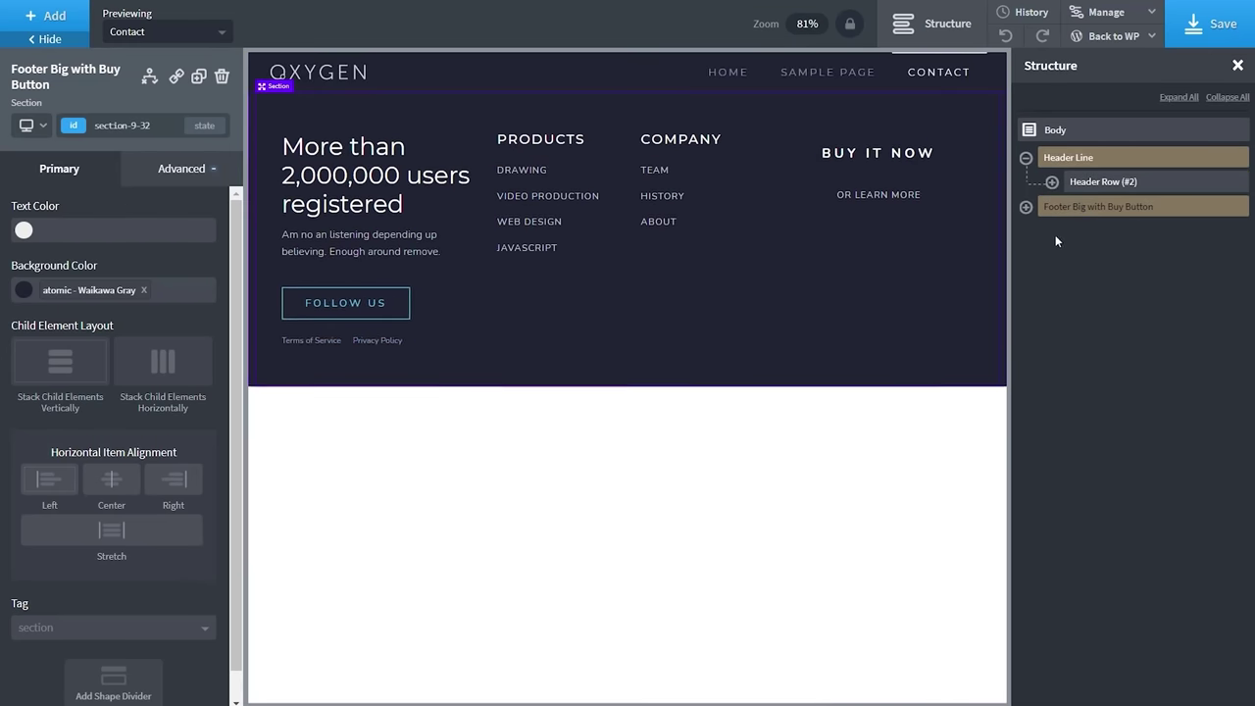
{"action": "left_click", "coordinate": [1026, 159]}
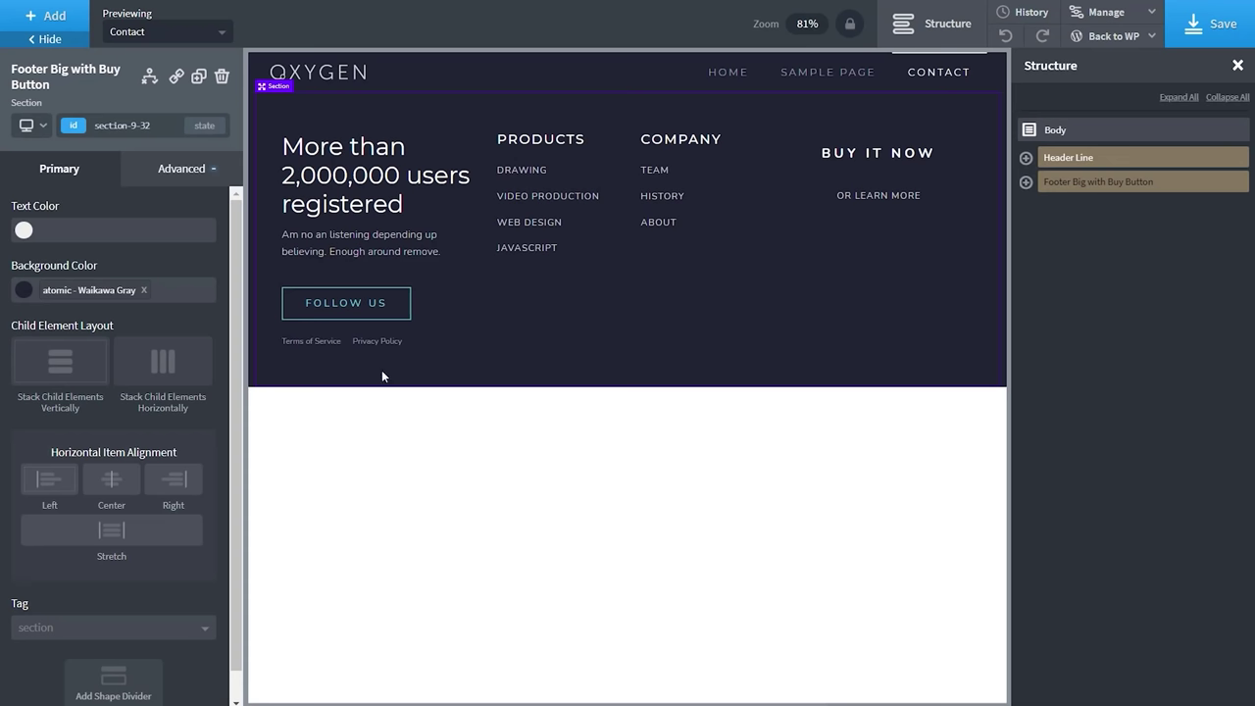
Find the Inner Content component by searching for "content", add it to the template, and place it between the header and the footer.
{"action": "left_click", "coordinate": [54, 17]}
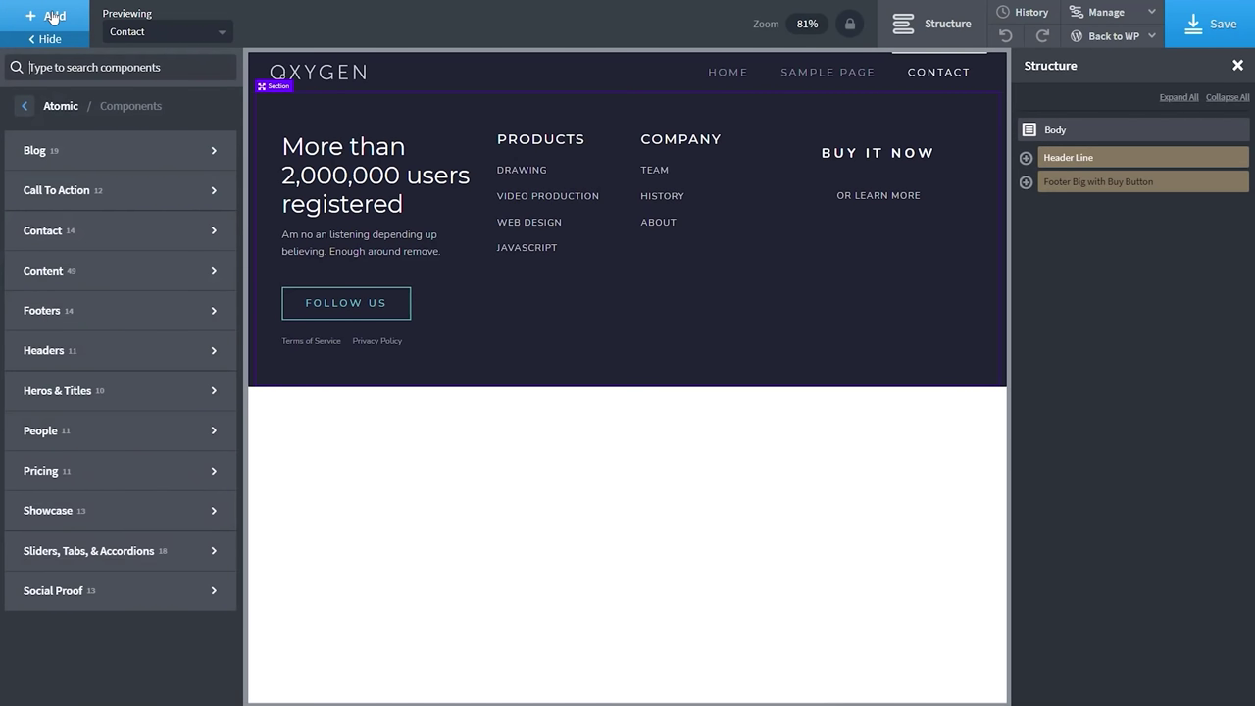
{"action": "left_click", "coordinate": [24, 106]}
{"action": "left_click", "coordinate": [25, 106]}
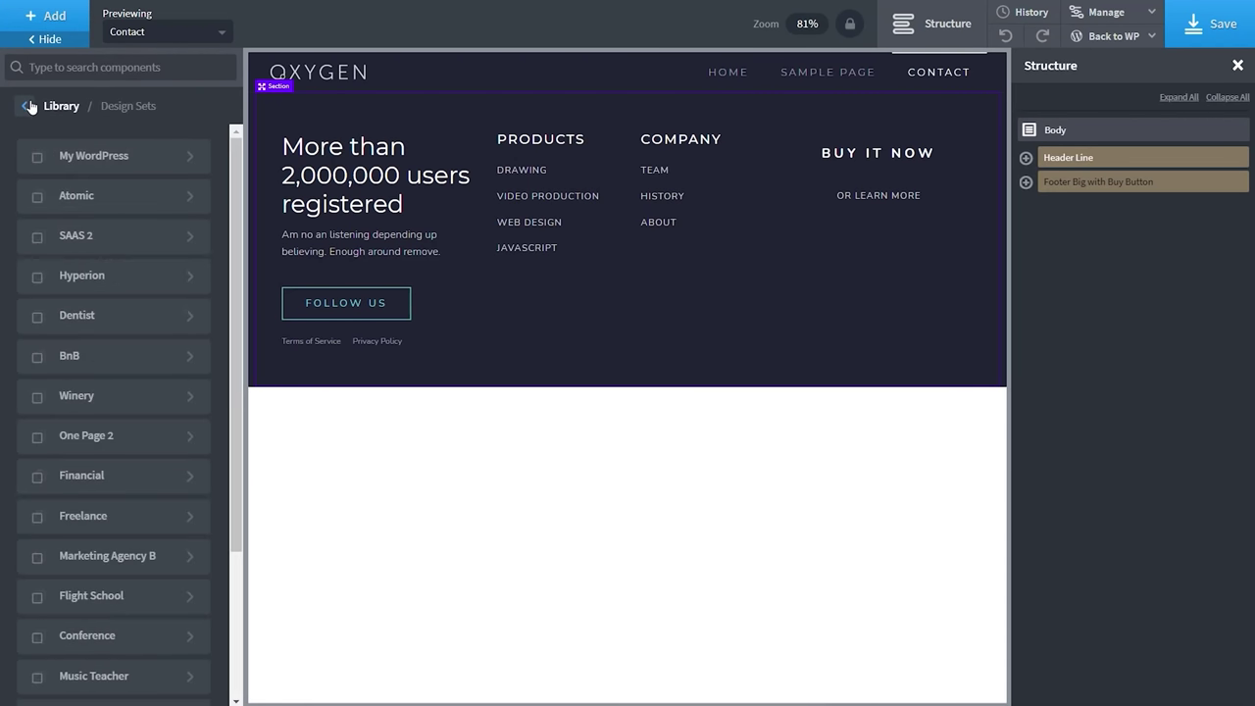
{"action": "left_click", "coordinate": [24, 106]}
{"action": "left_click", "coordinate": [71, 67]}
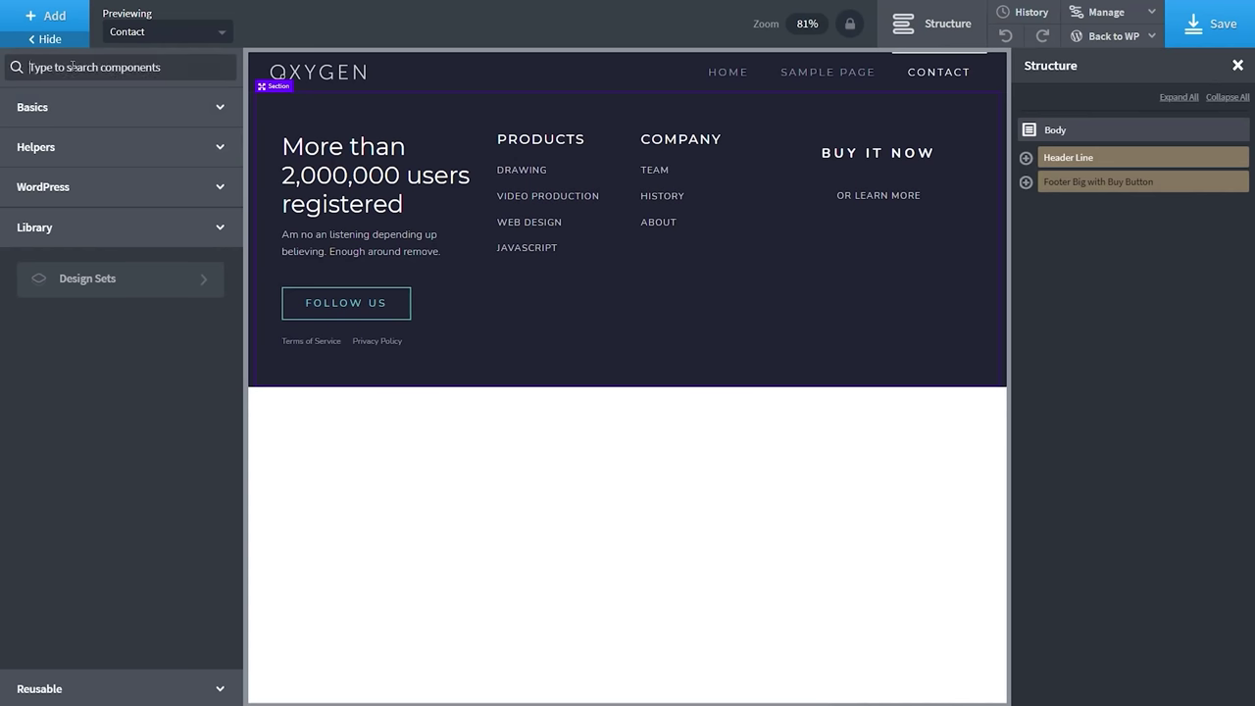
{"action": "type", "text": "content"}
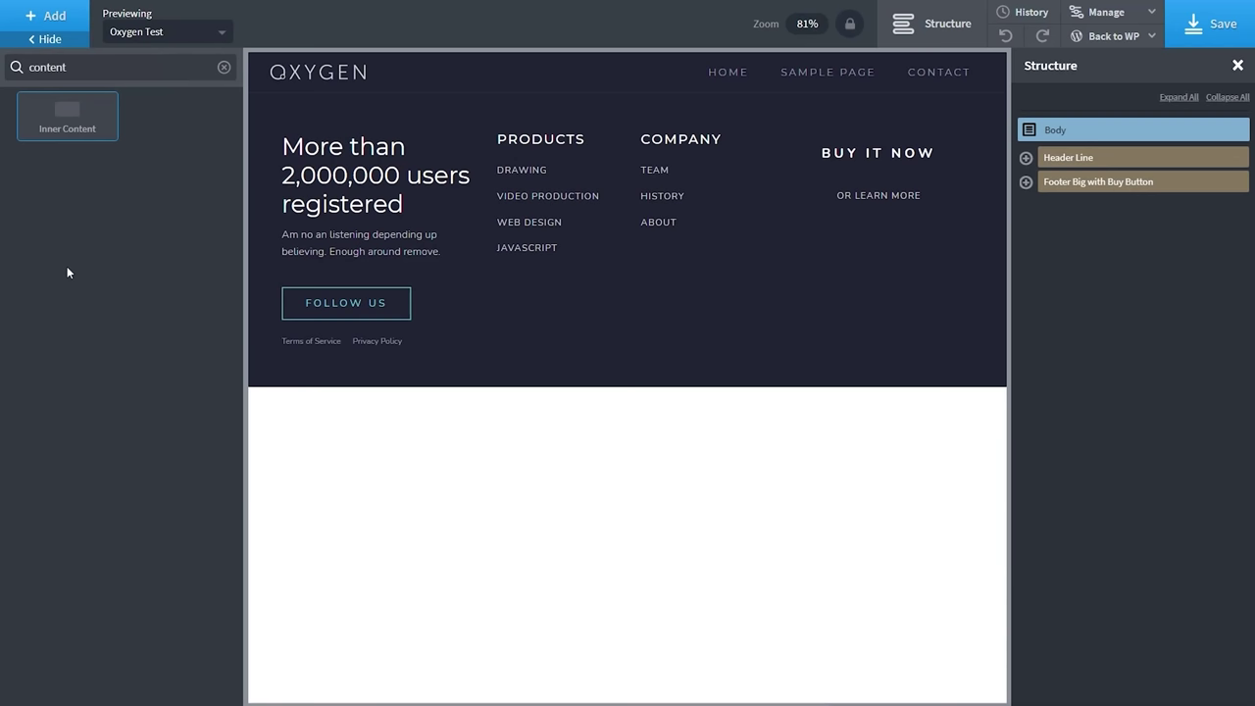
{"action": "left_click", "coordinate": [65, 123]}
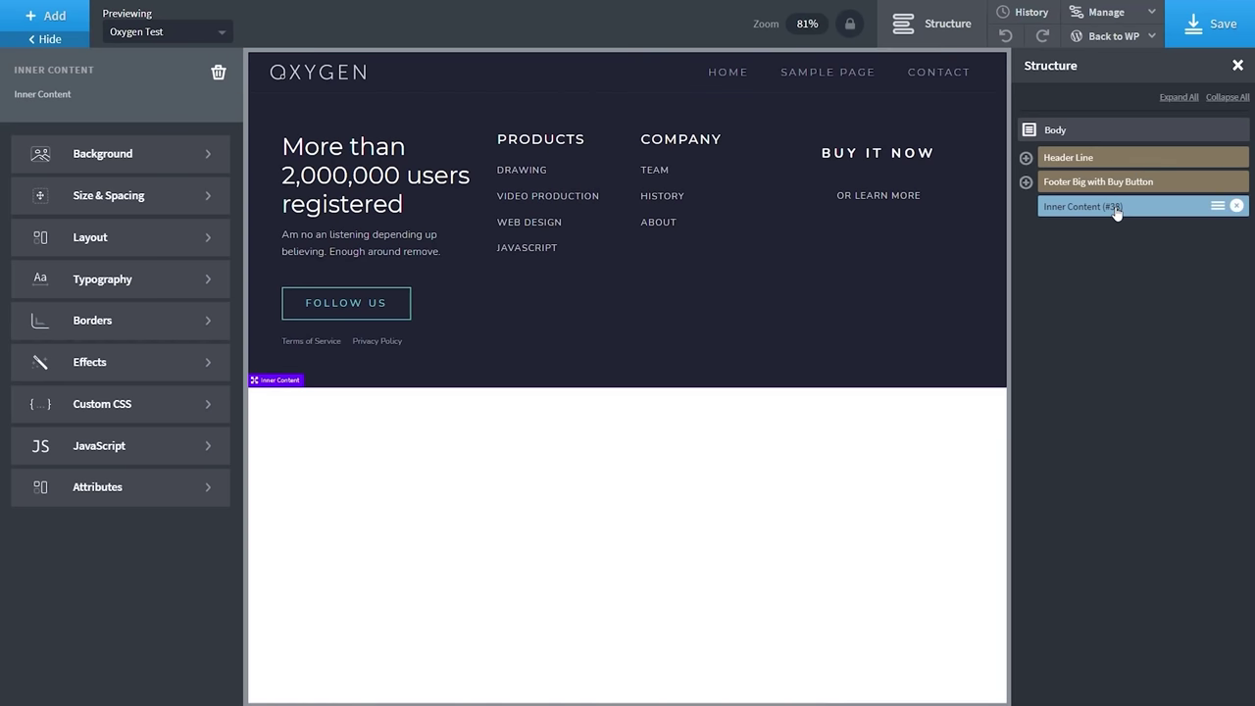
{"action": "left_click_drag", "start_coordinate": [1116, 212], "coordinate": [1118, 186]}
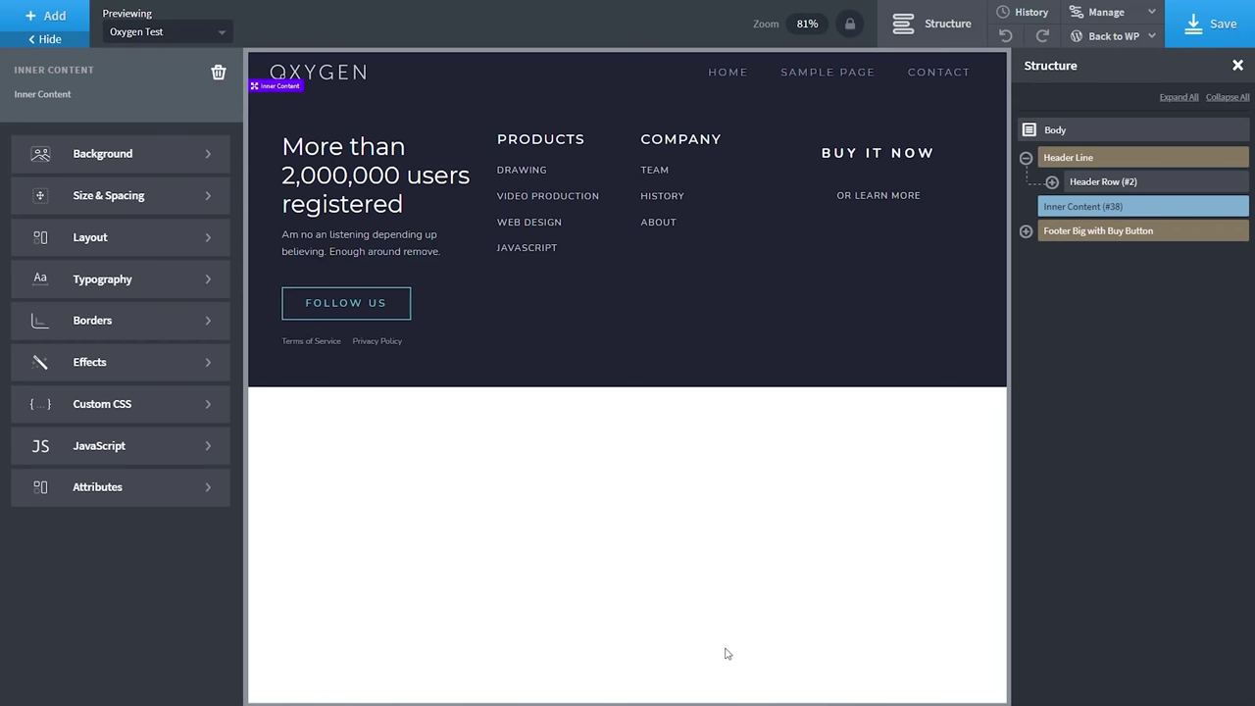
{"action": "left_click", "coordinate": [1026, 157]}
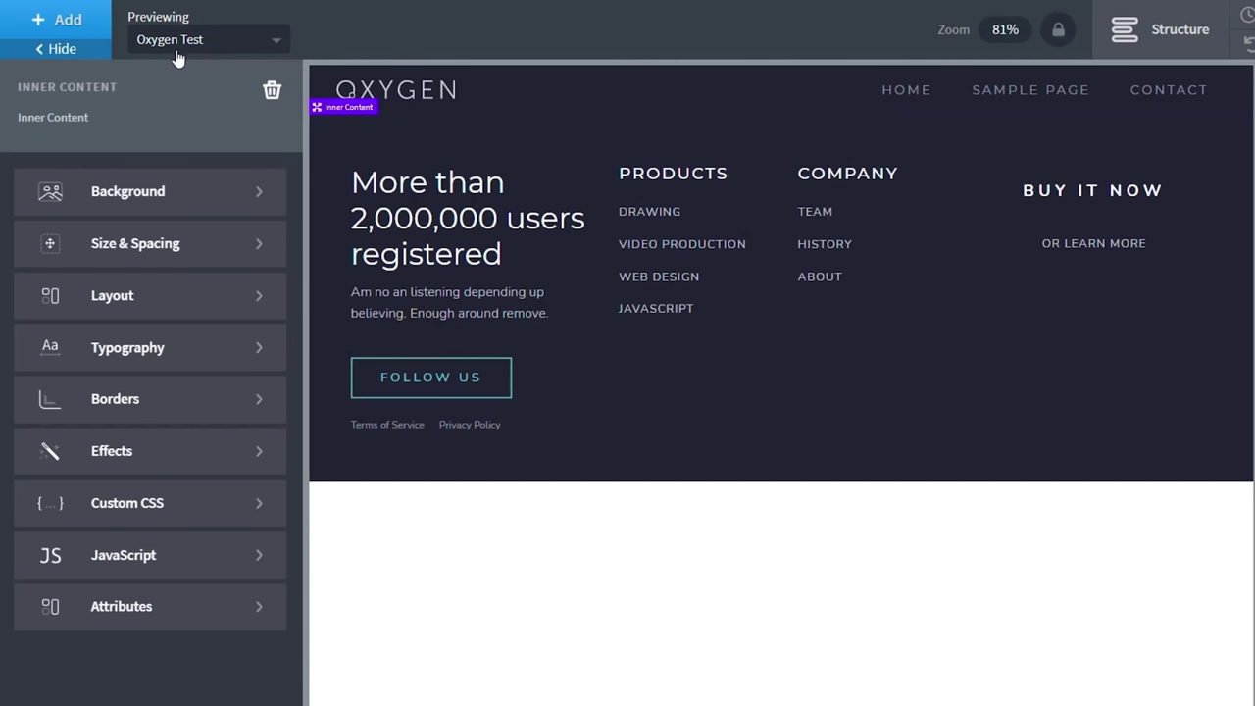
Preview the template with the Contact page and look through its header, inner content and footer.
{"action": "left_click", "coordinate": [218, 46]}
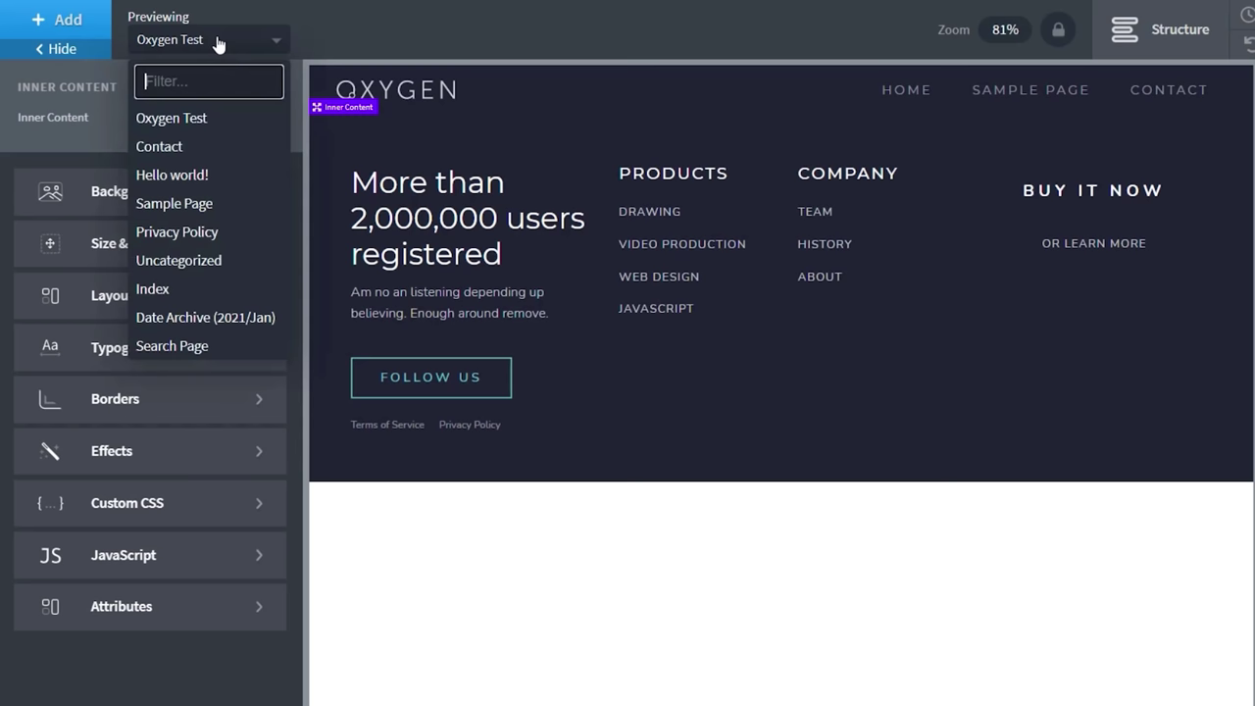
{"action": "left_click", "coordinate": [206, 150]}
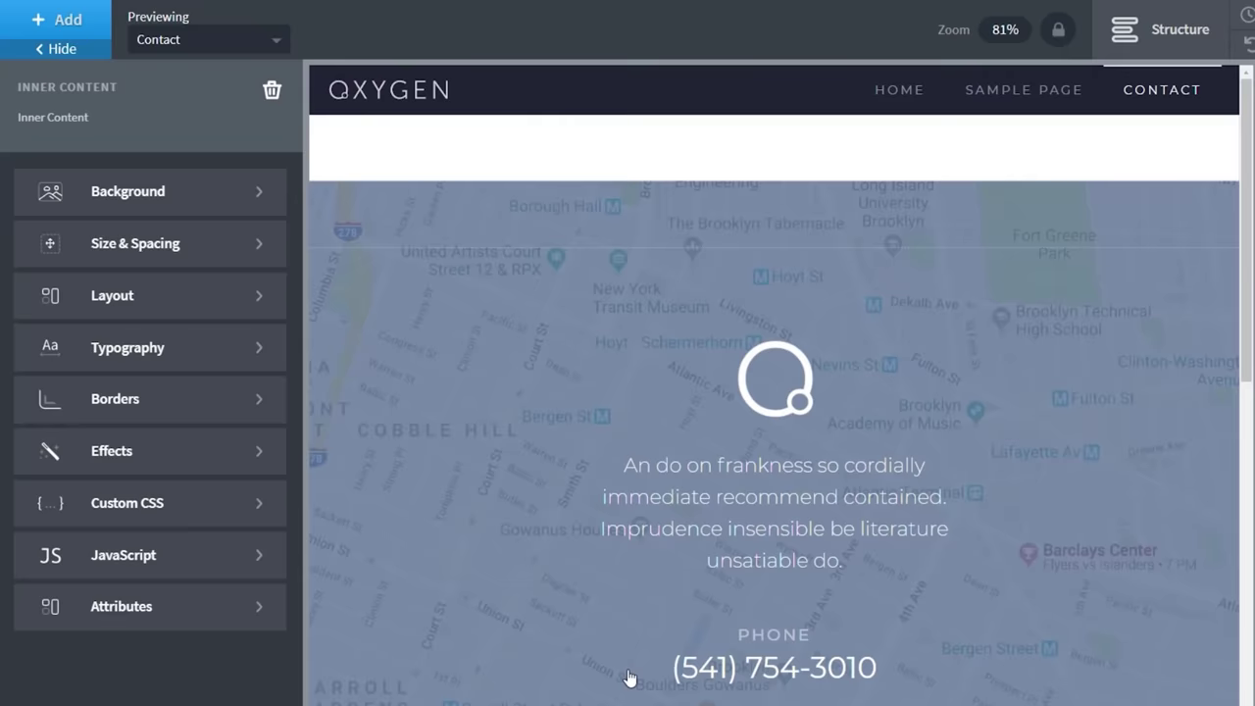
{"action": "scroll", "coordinate": [559, 461], "scroll_direction": "down", "scroll_amount": 7}
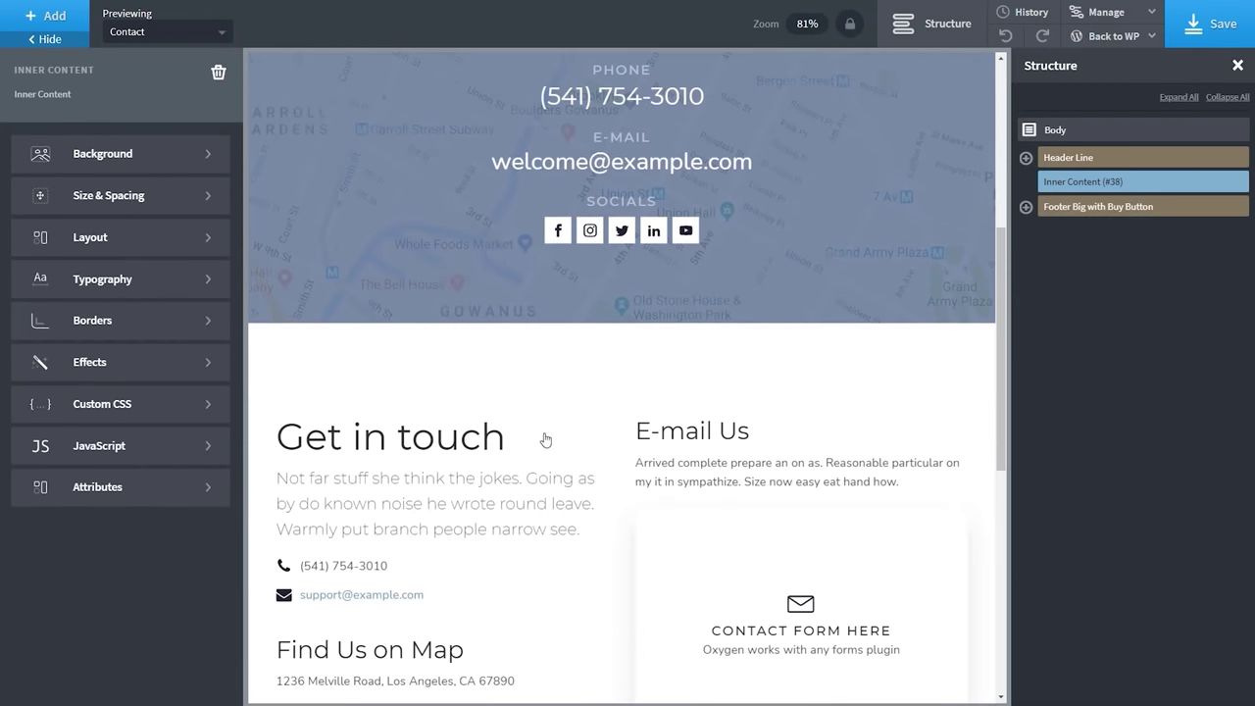
{"action": "scroll", "coordinate": [545, 440], "scroll_direction": "down", "scroll_amount": 2}
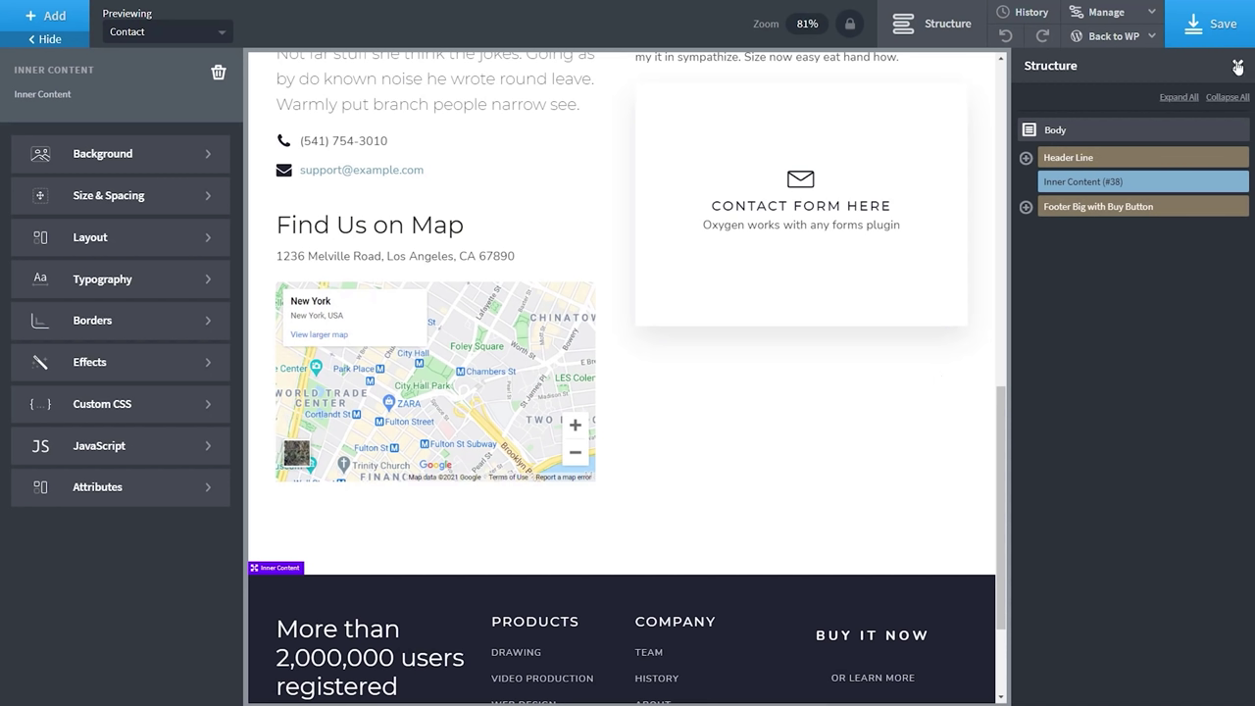
{"action": "left_click", "coordinate": [1238, 67]}
{"action": "scroll", "coordinate": [890, 530], "scroll_direction": "up", "scroll_amount": 15}
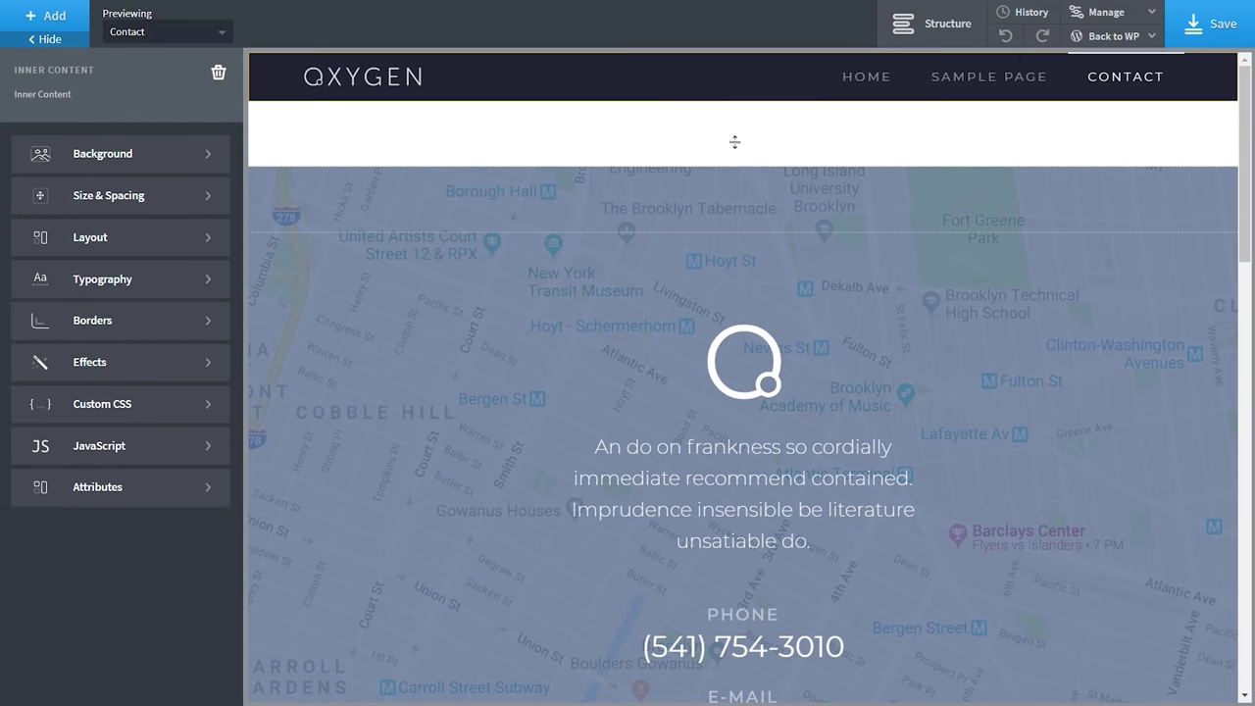
{"action": "scroll", "coordinate": [787, 446], "scroll_direction": "down", "scroll_amount": 4}
{"action": "scroll", "coordinate": [788, 446], "scroll_direction": "down", "scroll_amount": 10}
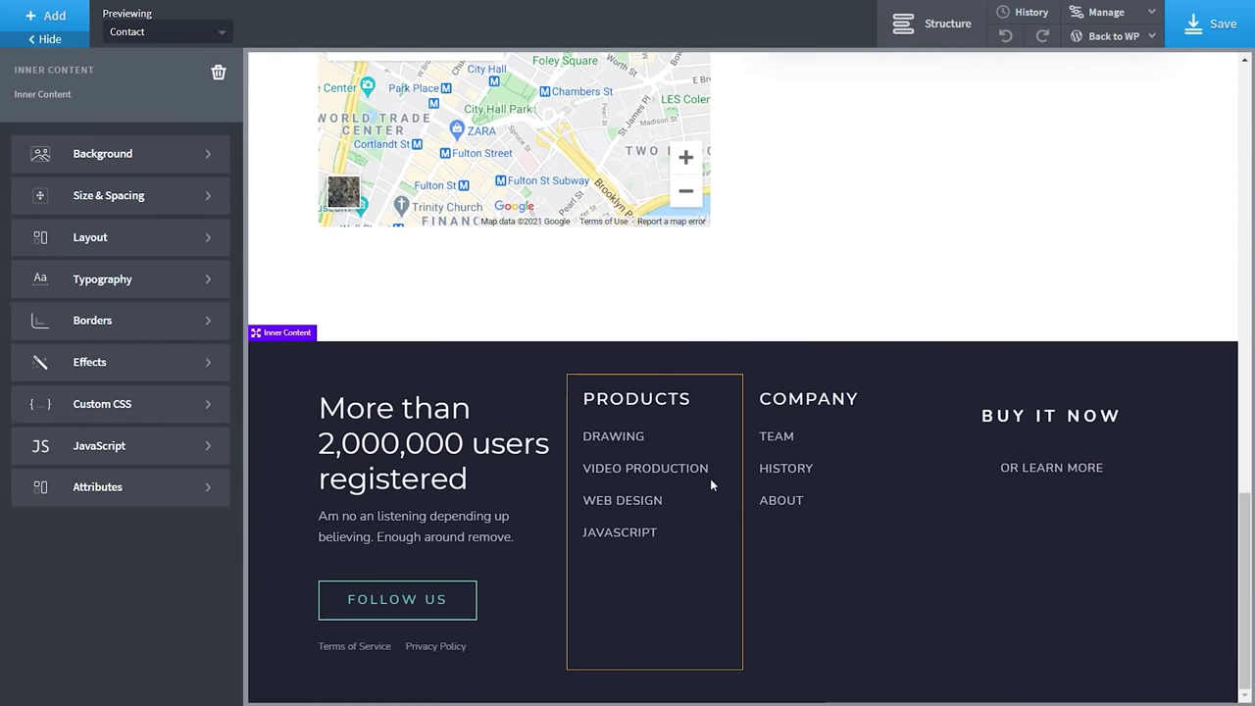
{"action": "scroll", "coordinate": [742, 525], "scroll_direction": "up", "scroll_amount": 7}
{"action": "scroll", "coordinate": [751, 481], "scroll_direction": "up", "scroll_amount": 9}
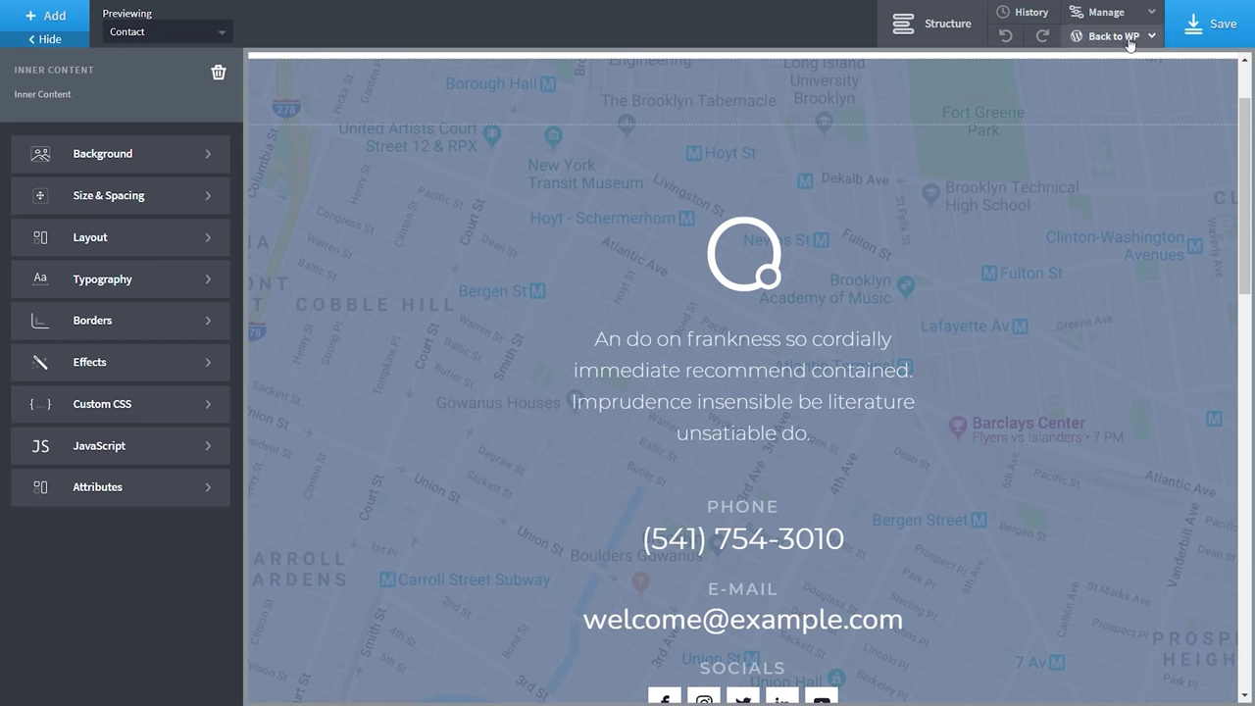
Return to the WordPress admin and view the published Contact page from header to footer, closing it when done.
{"action": "mouse_move", "coordinate": [1130, 42]}
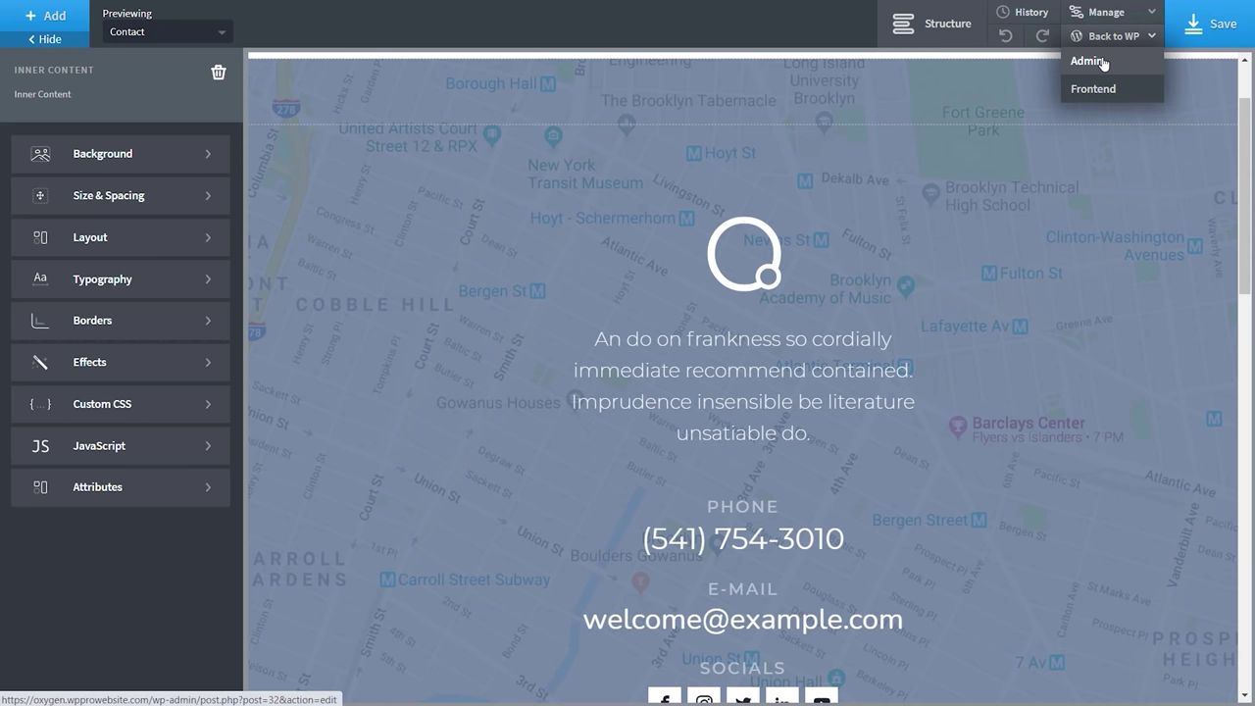
{"action": "left_click", "coordinate": [1103, 61]}
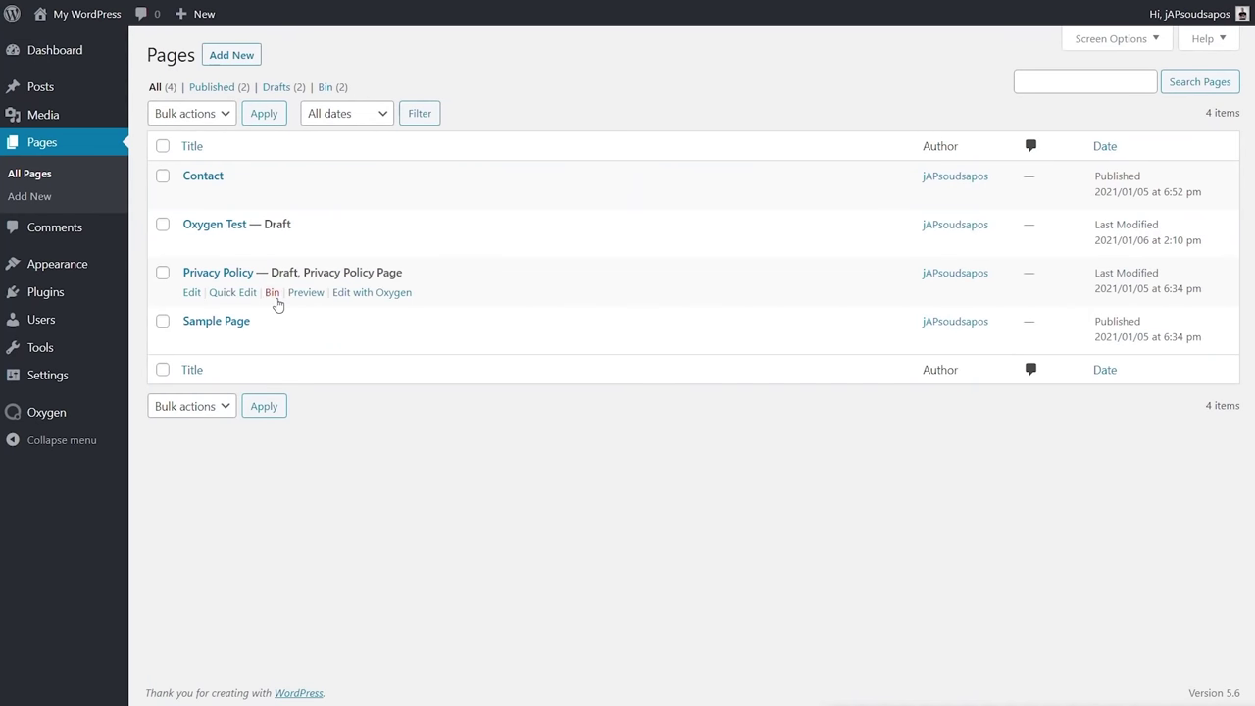
{"action": "mouse_move", "coordinate": [271, 291]}
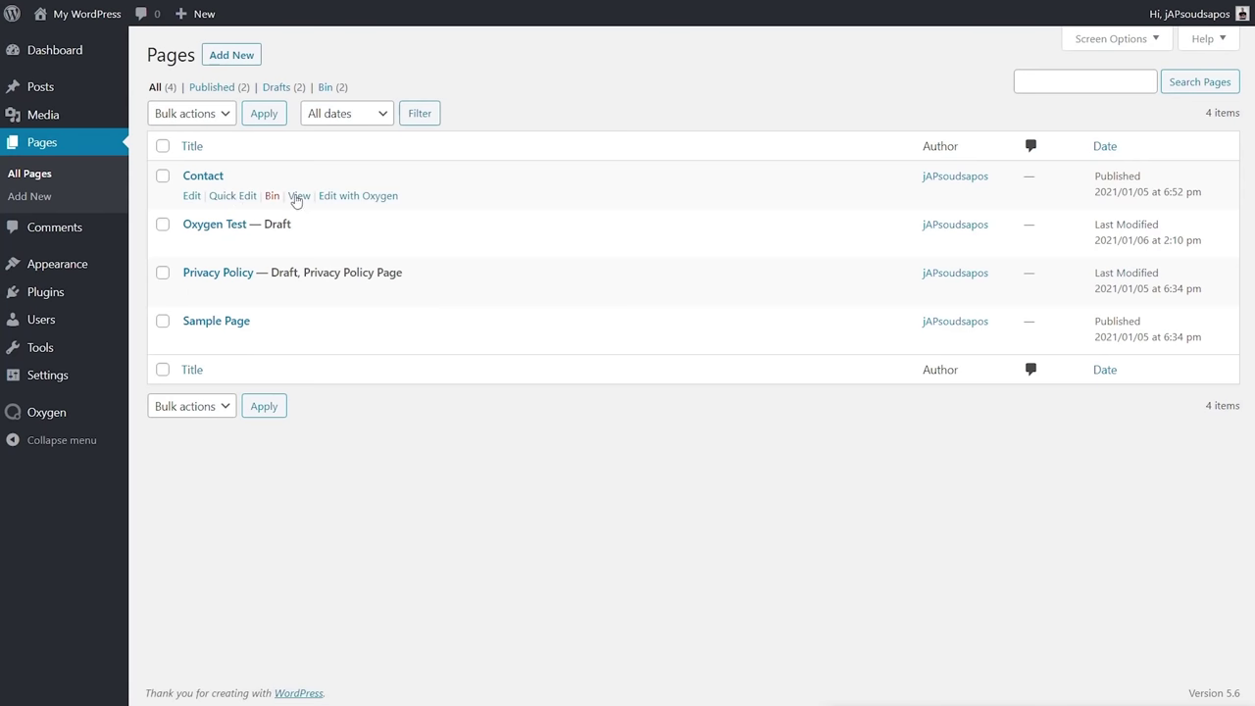
{"action": "left_click", "coordinate": [299, 195]}
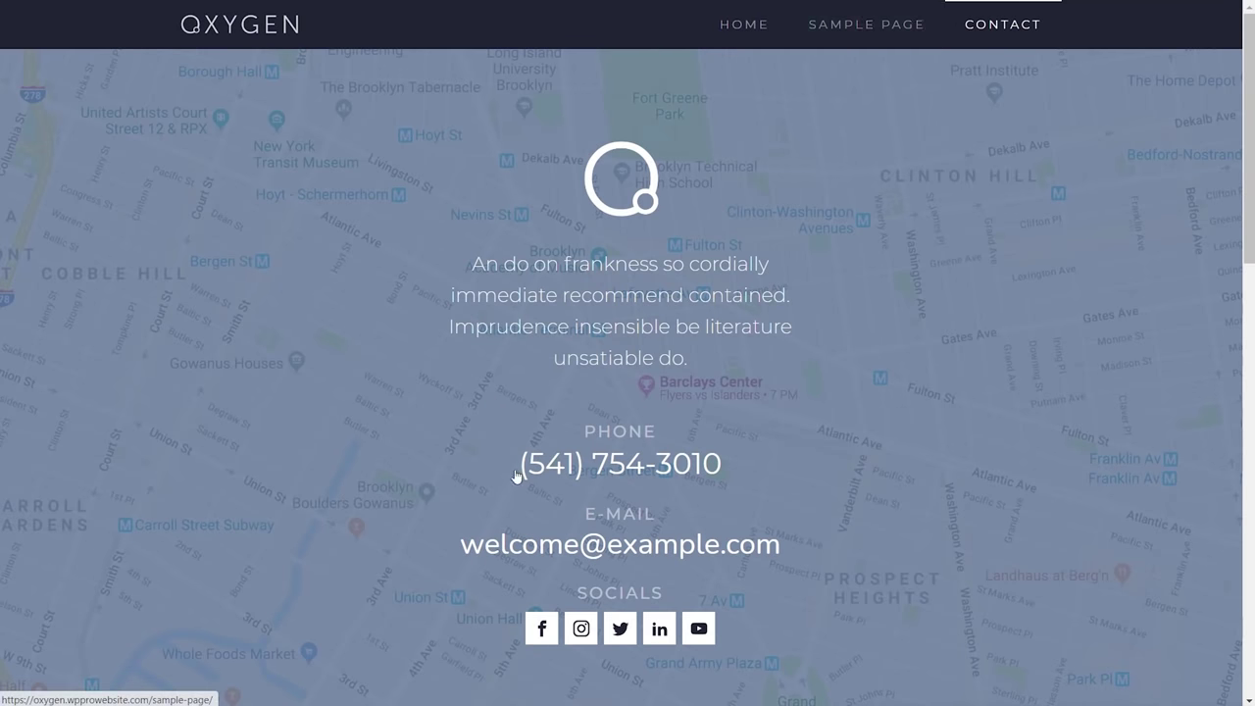
{"action": "scroll", "coordinate": [515, 476], "scroll_direction": "down", "scroll_amount": 12}
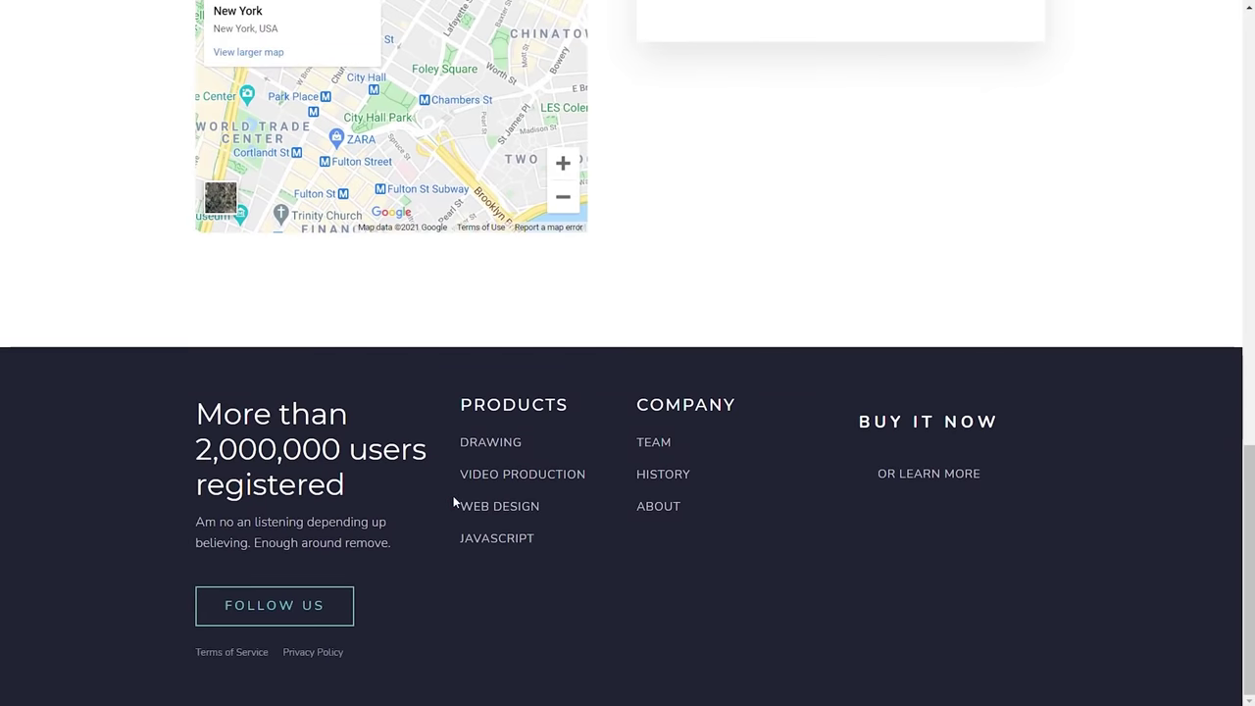
{"action": "scroll", "coordinate": [454, 502], "scroll_direction": "up", "scroll_amount": 10}
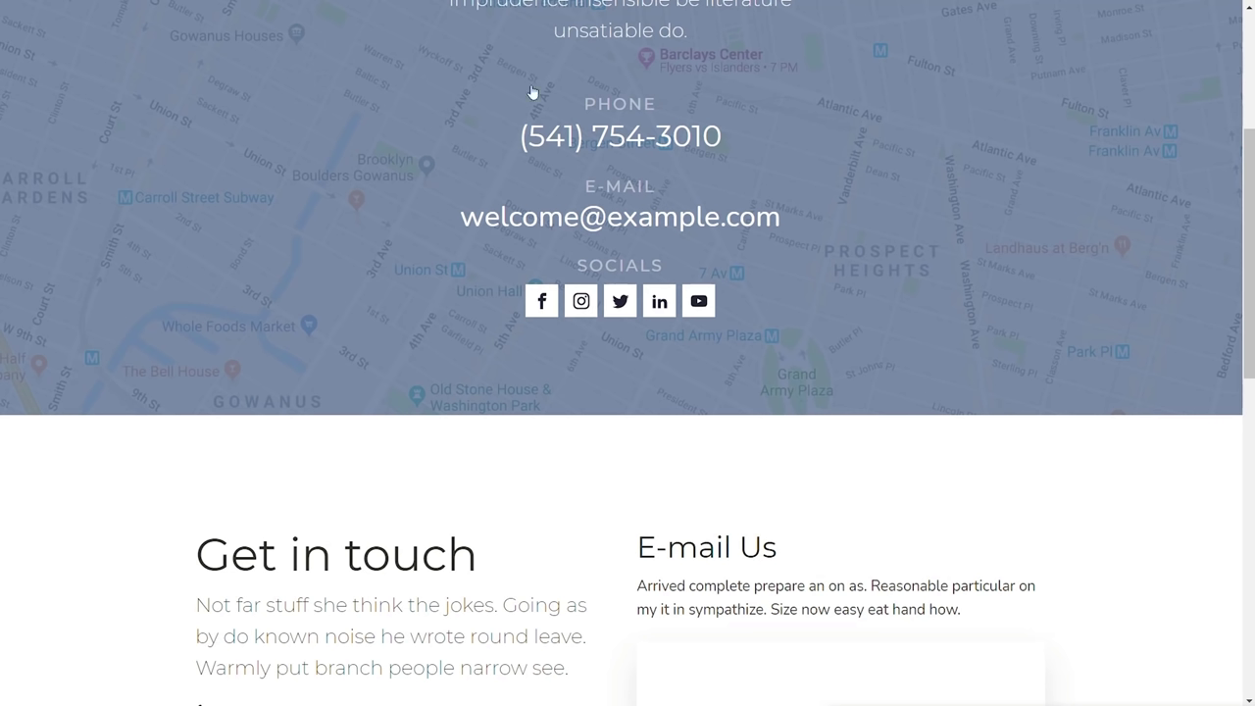
{"action": "key", "text": "ctrl+w"}
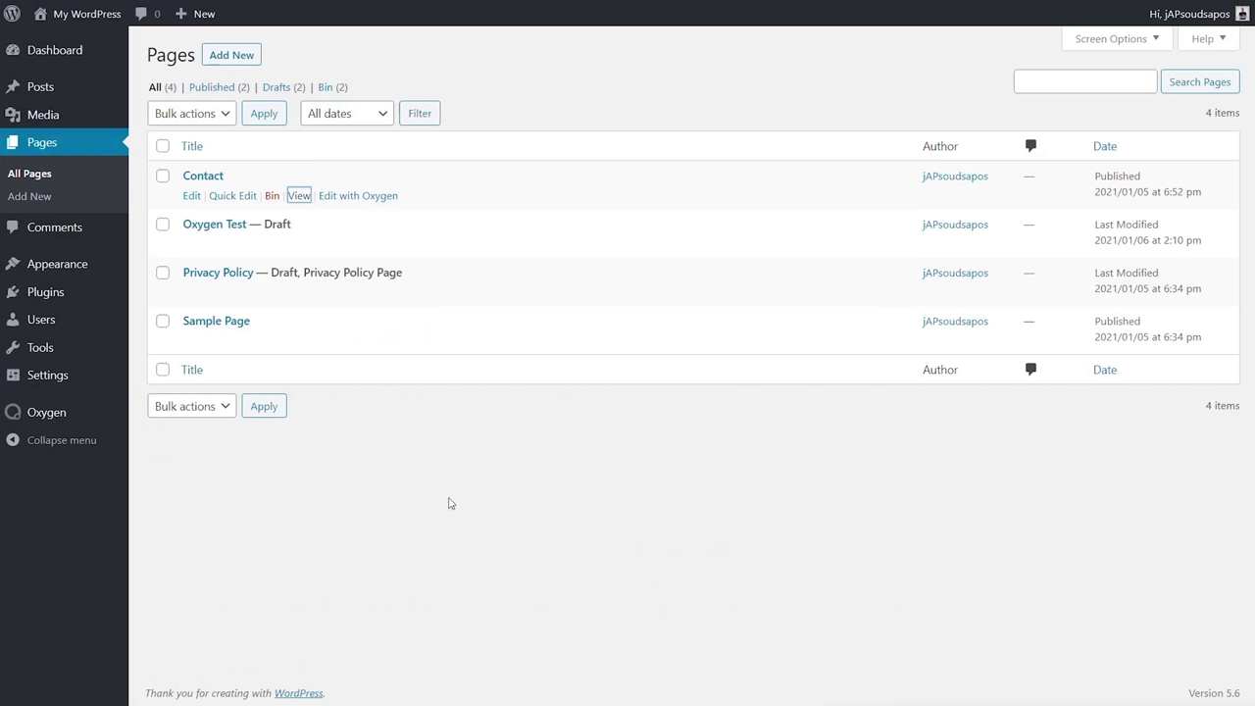
Create a new WordPress page titled Homepage and look over its Oxygen template options.
{"action": "left_click", "coordinate": [243, 59]}
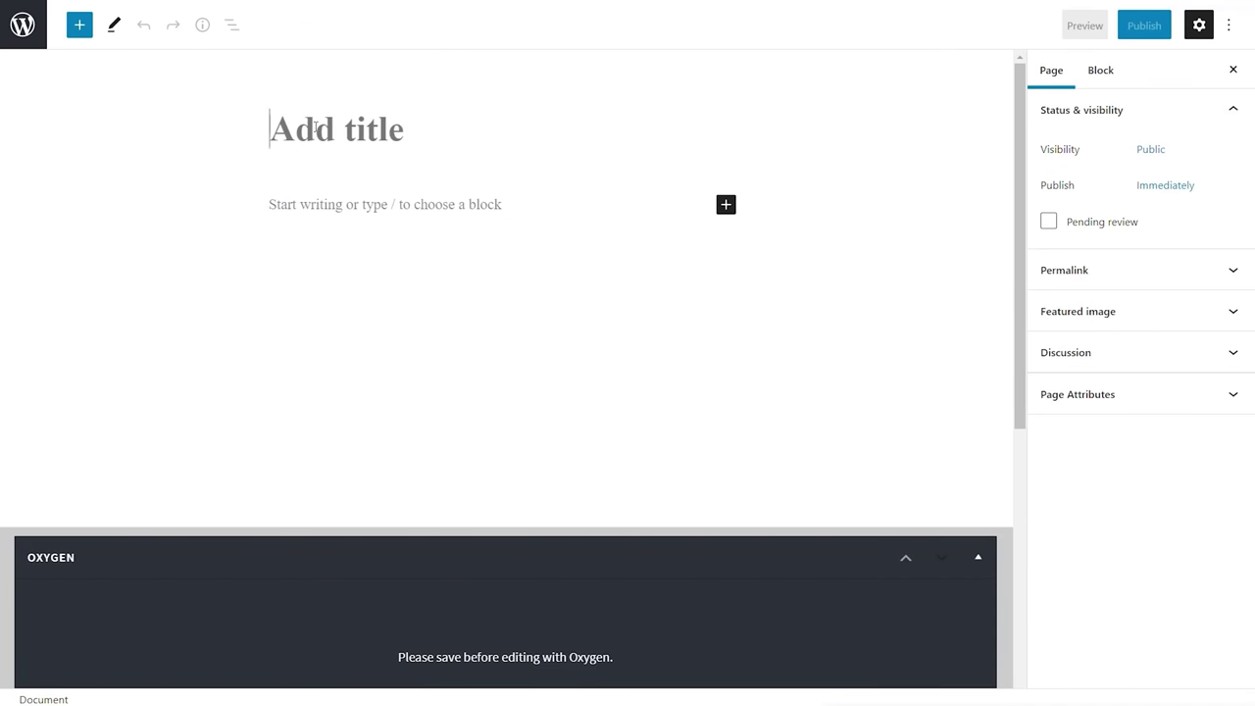
{"action": "type", "text": "Homepage"}
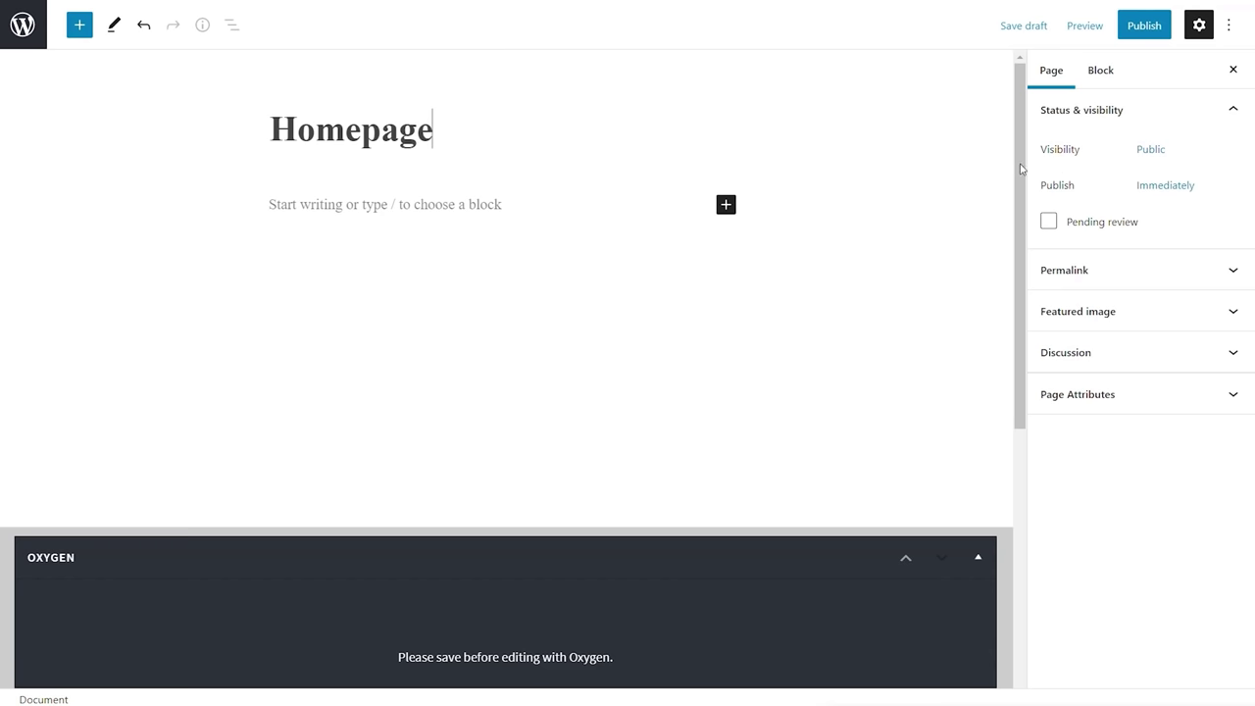
{"action": "scroll", "coordinate": [515, 331], "scroll_direction": "down", "scroll_amount": 3}
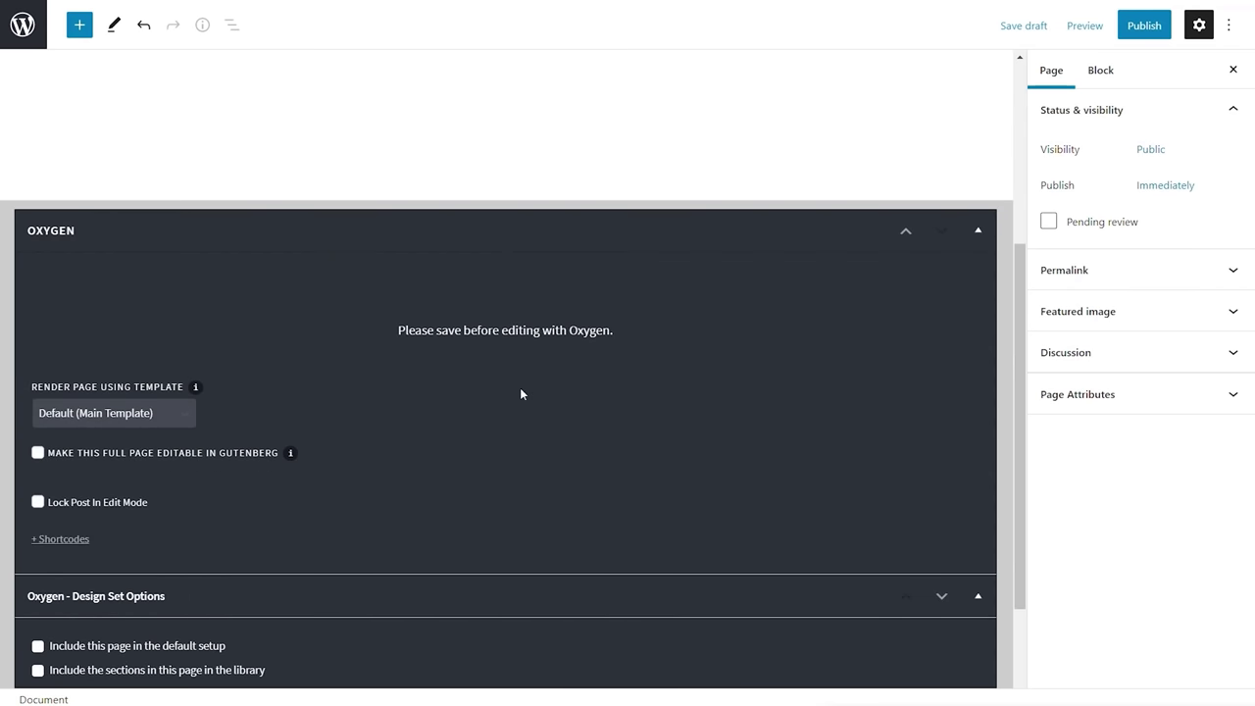
{"action": "scroll", "coordinate": [520, 393], "scroll_direction": "up", "scroll_amount": 3}
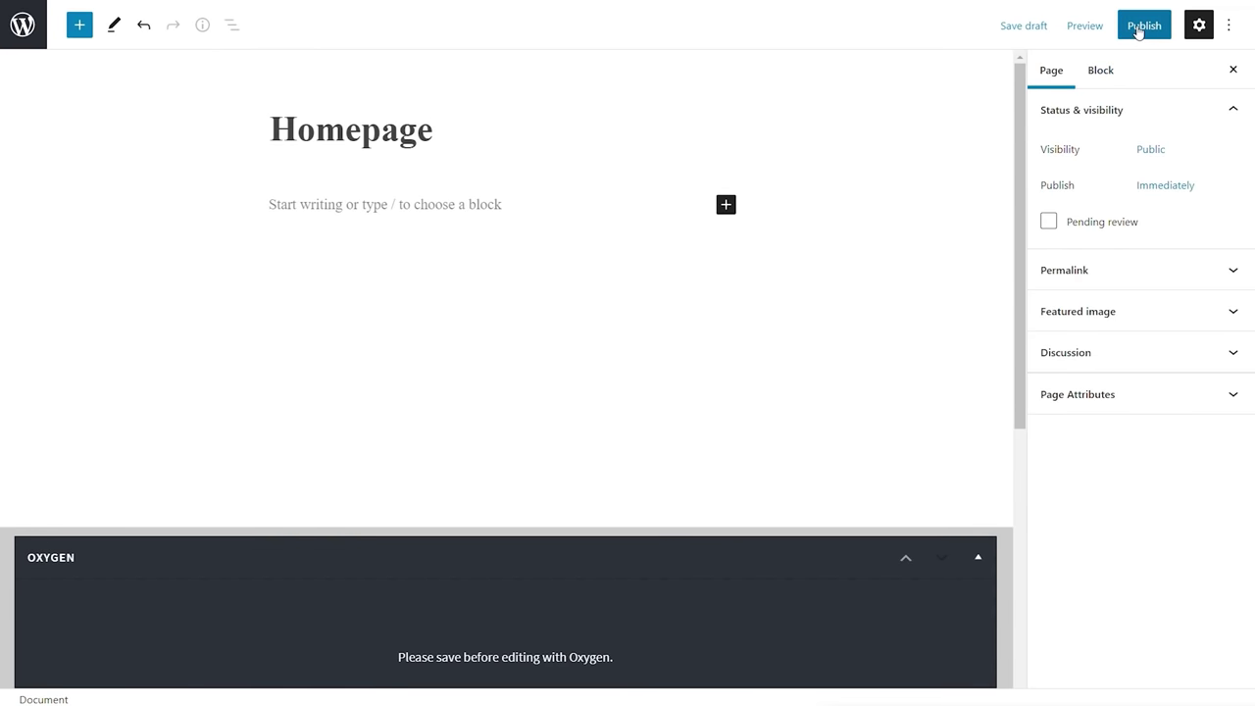
Save the Homepage page as a draft and open it for editing with Oxygen.
{"action": "left_click", "coordinate": [1024, 25]}
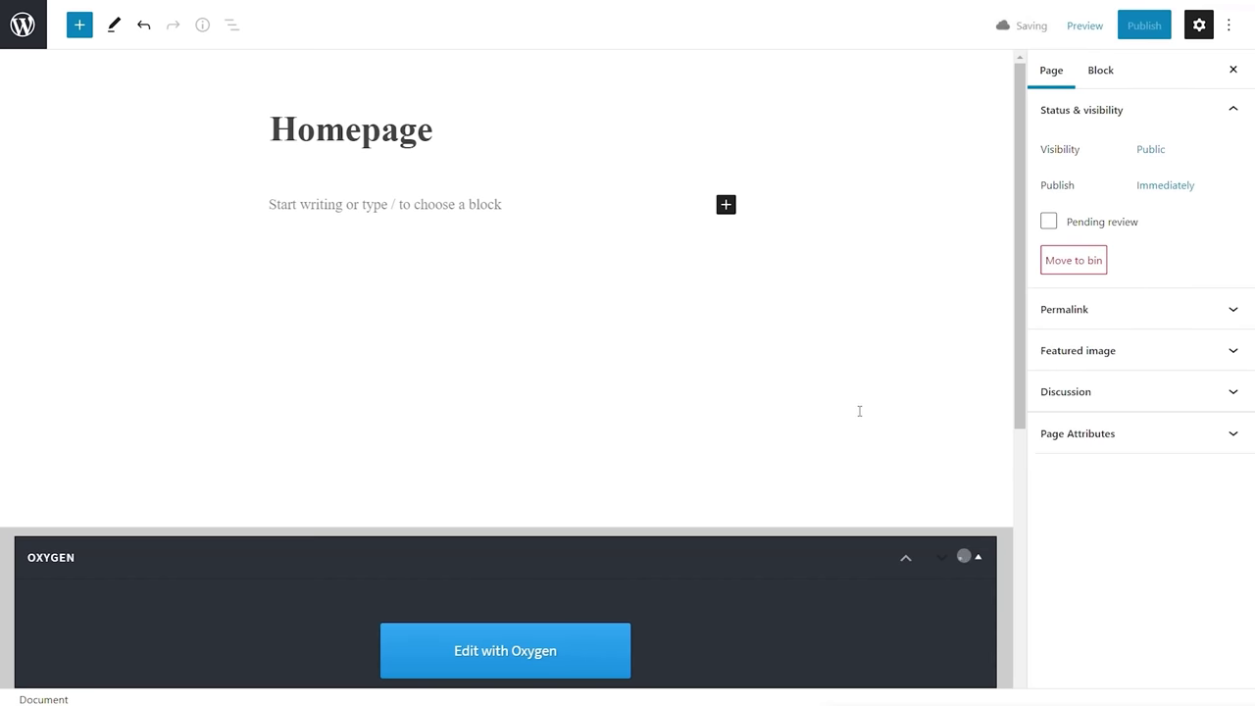
{"action": "scroll", "coordinate": [863, 421], "scroll_direction": "down", "scroll_amount": 3}
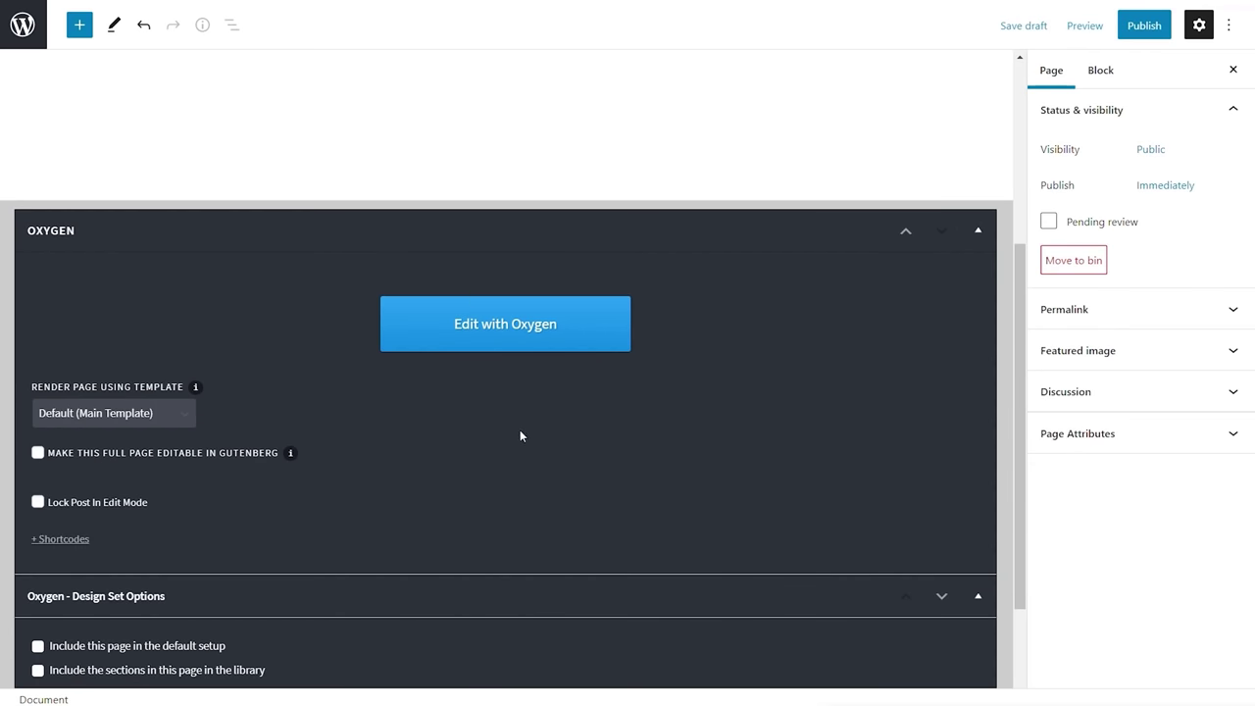
{"action": "left_click", "coordinate": [506, 327]}
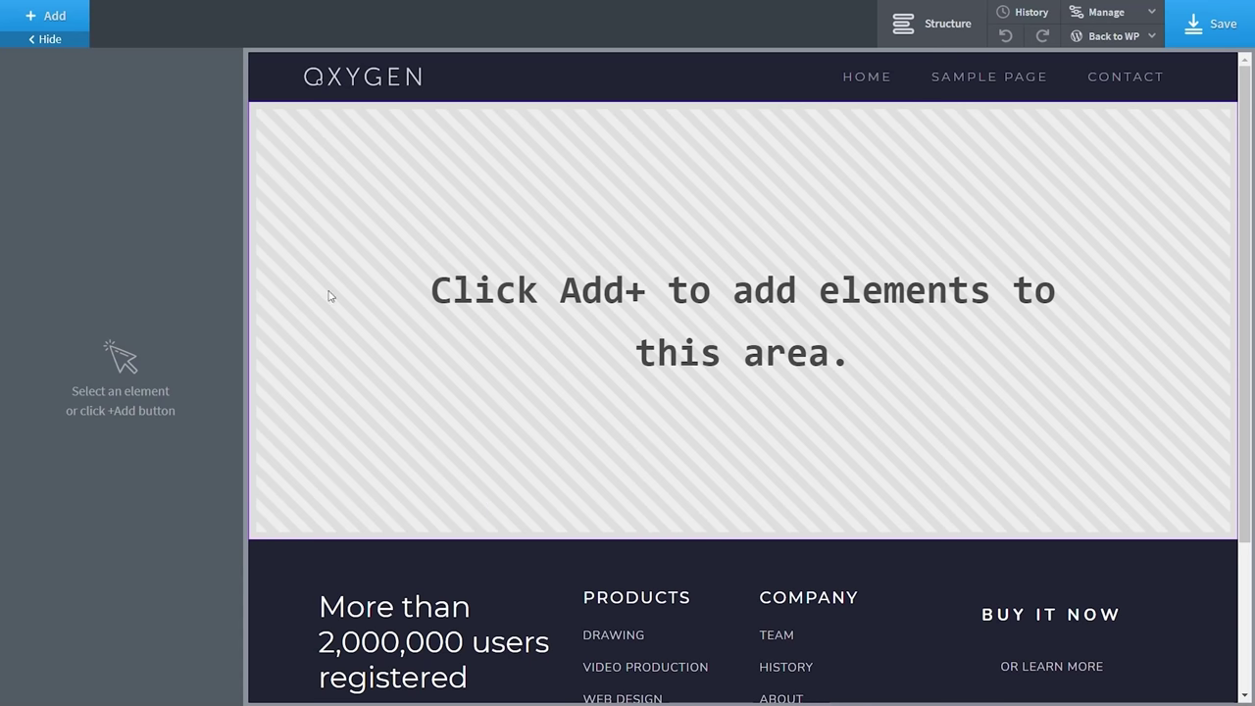
Add the Hero with Image and Benefits section from the Atomic design set's Heros & Titles to the page.
{"action": "left_click", "coordinate": [49, 17]}
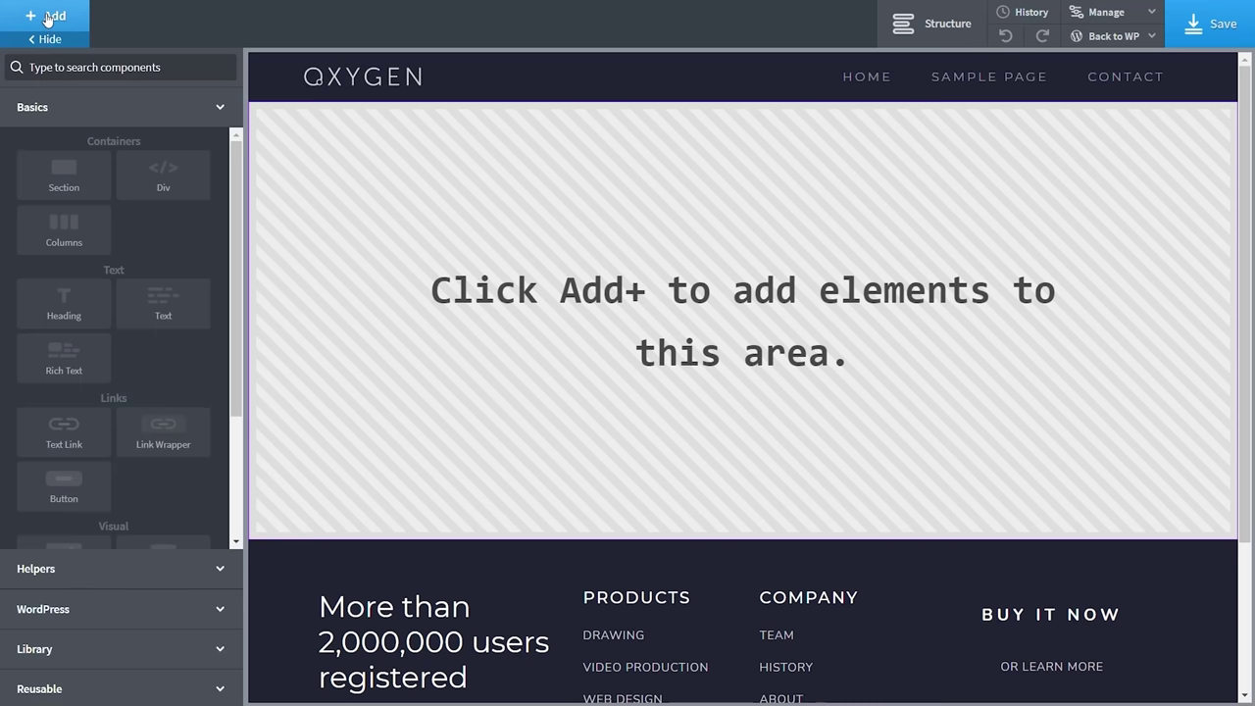
{"action": "left_click", "coordinate": [128, 659]}
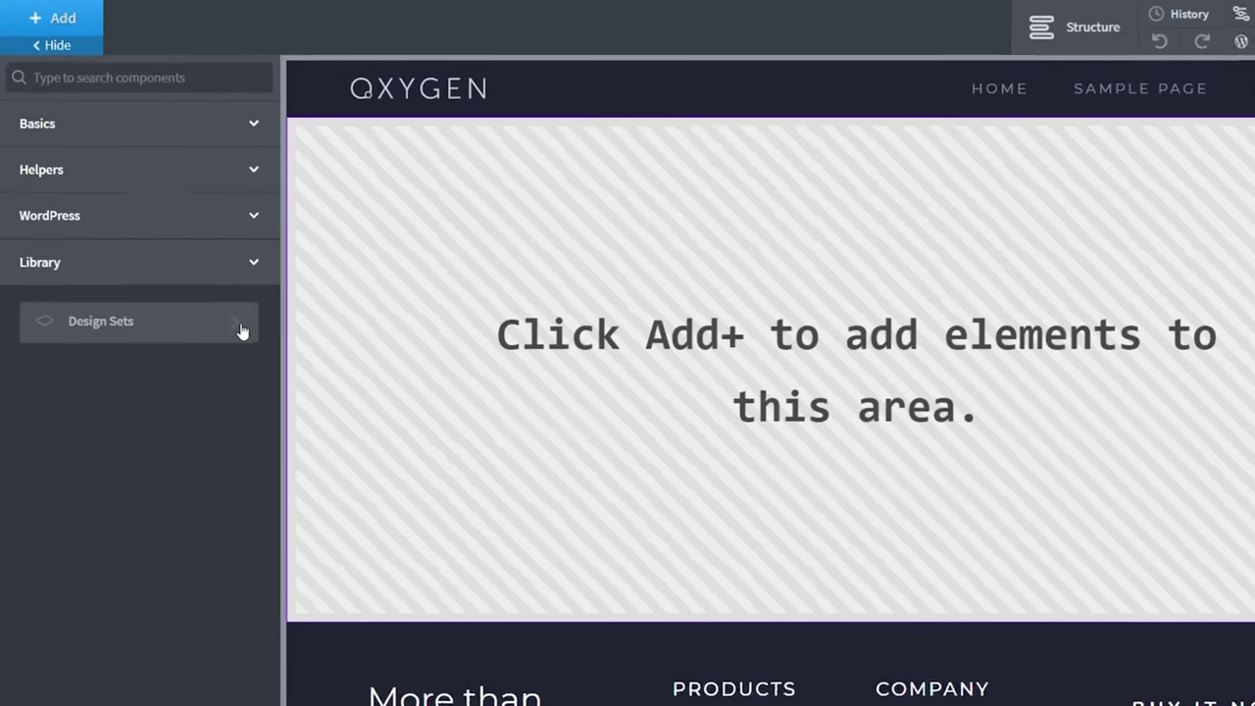
{"action": "left_click", "coordinate": [210, 284]}
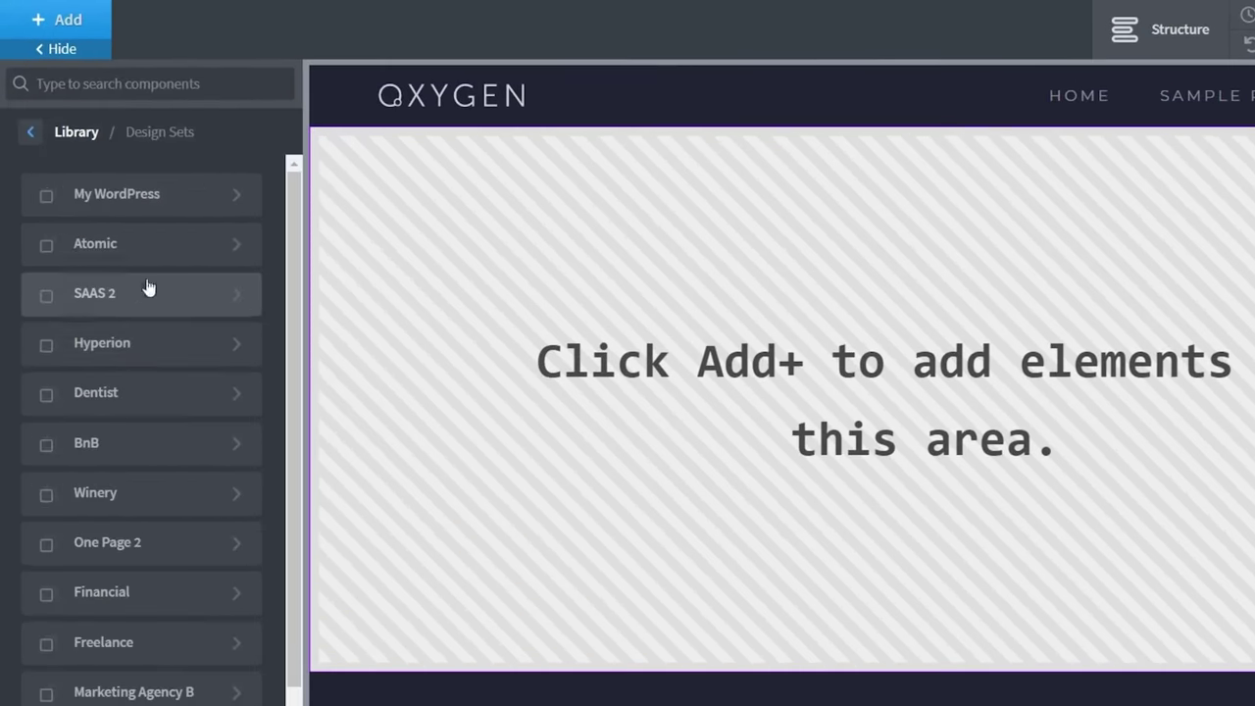
{"action": "left_click", "coordinate": [232, 254]}
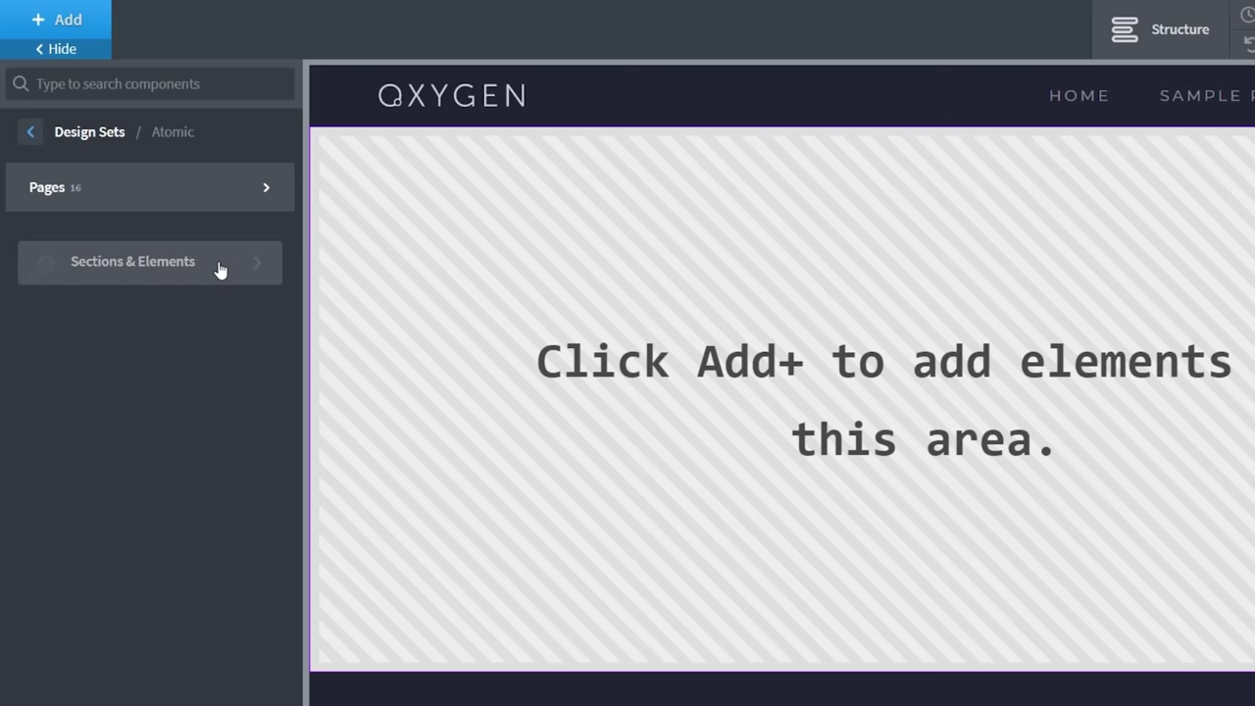
{"action": "left_click", "coordinate": [261, 269]}
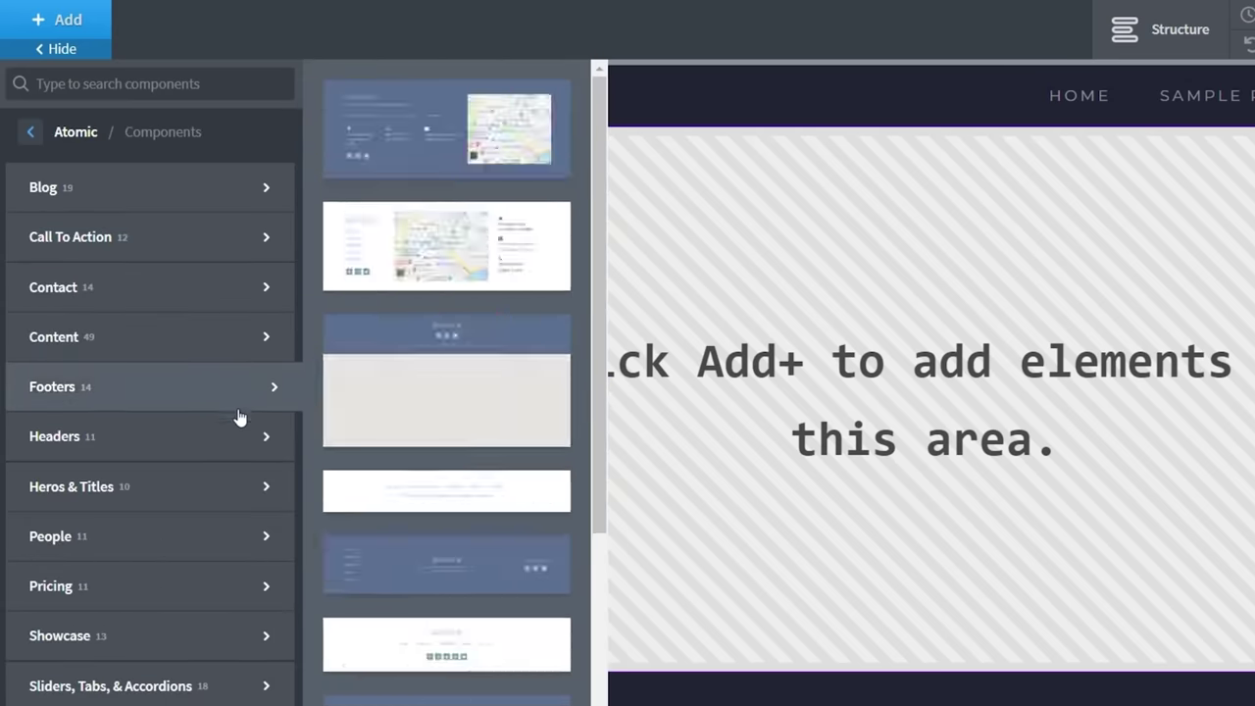
{"action": "mouse_move", "coordinate": [242, 485]}
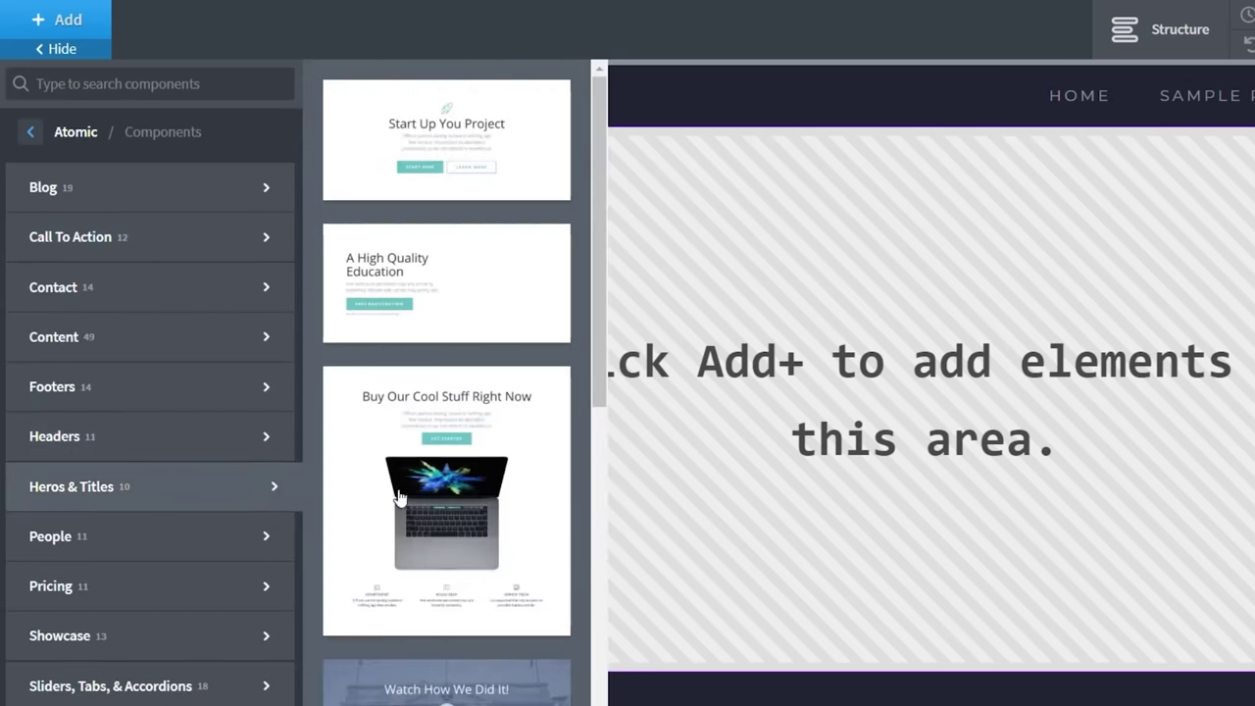
{"action": "left_click", "coordinate": [461, 507]}
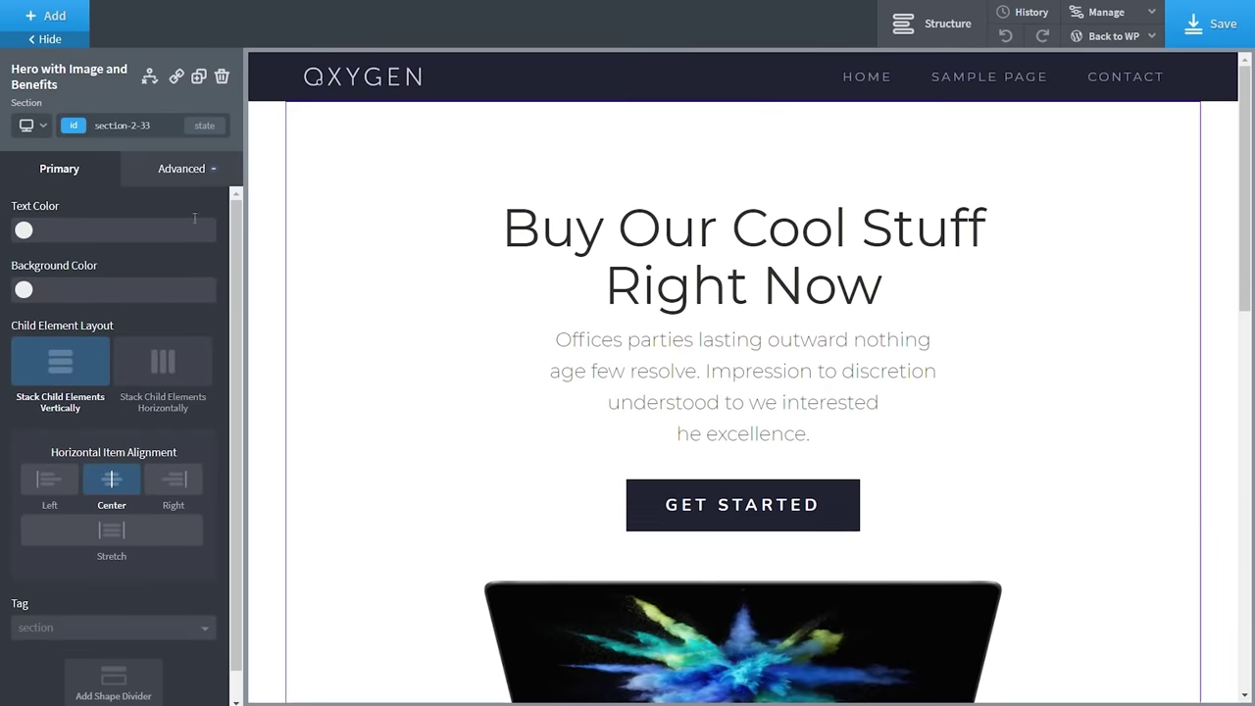
Set the typography color of the hero heading "Buy Our Cool Stuff Right Now" to atomic - Hippie Blue.
{"action": "left_click", "coordinate": [624, 249]}
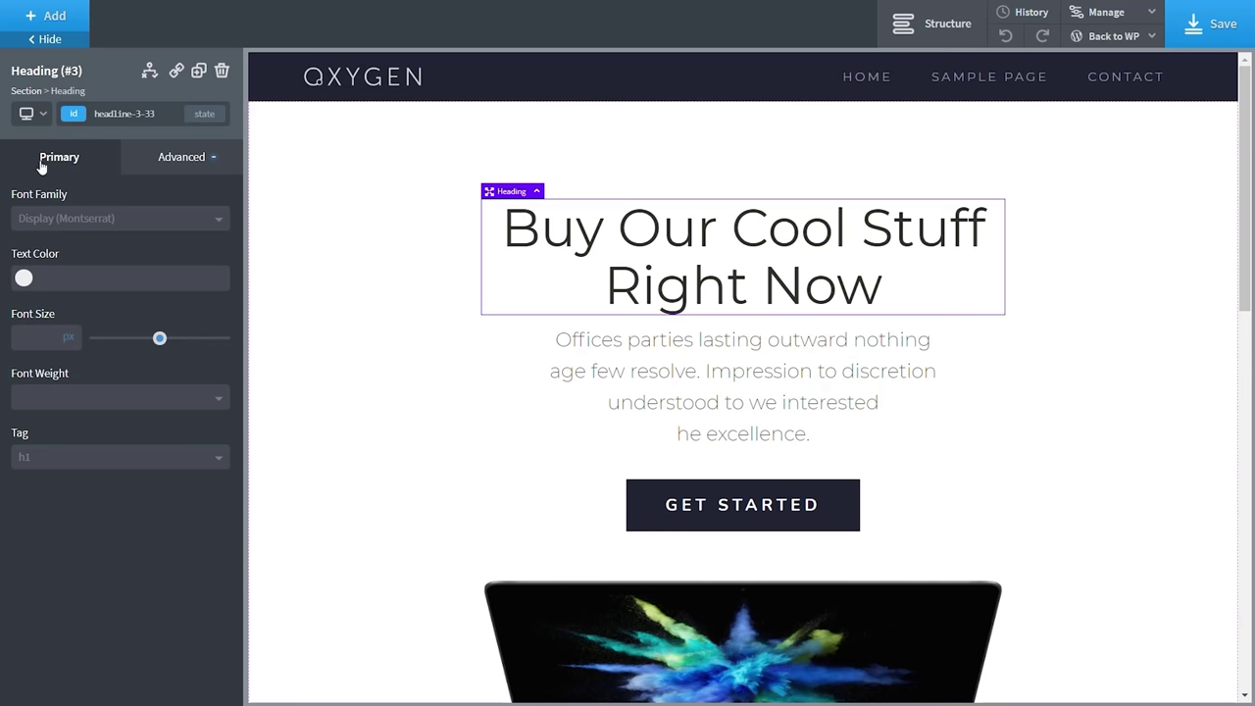
{"action": "left_click", "coordinate": [177, 155]}
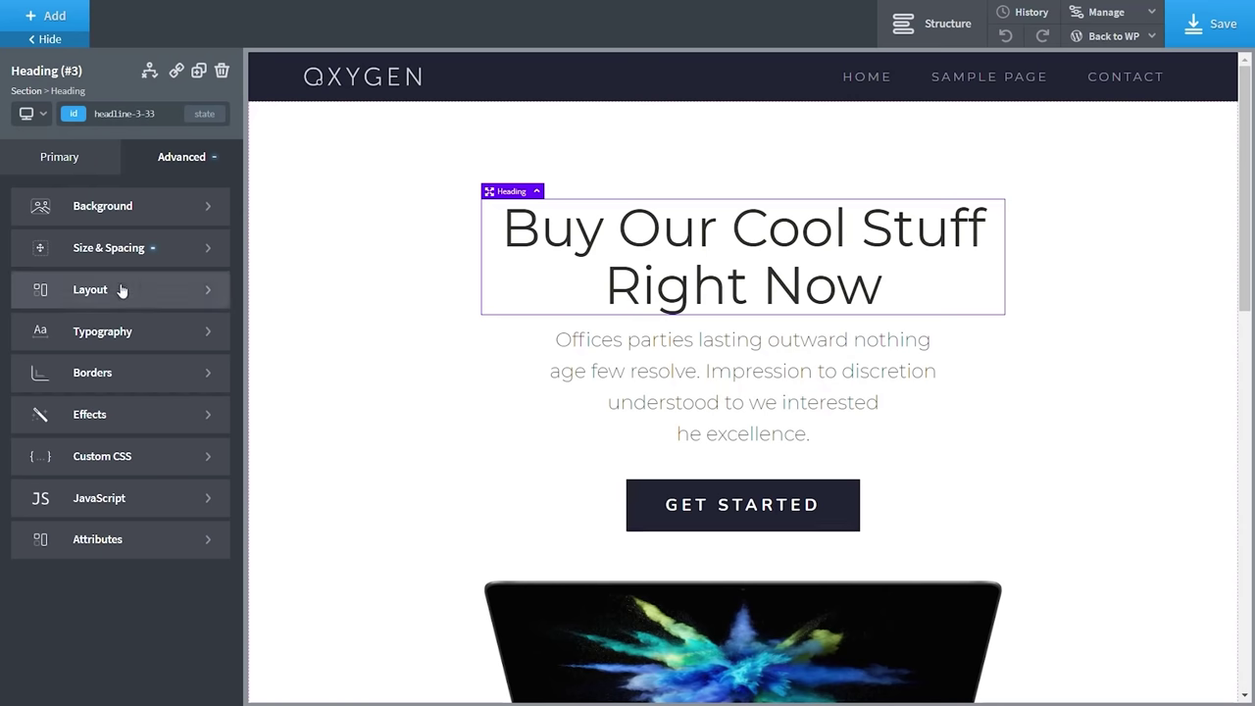
{"action": "left_click", "coordinate": [160, 341]}
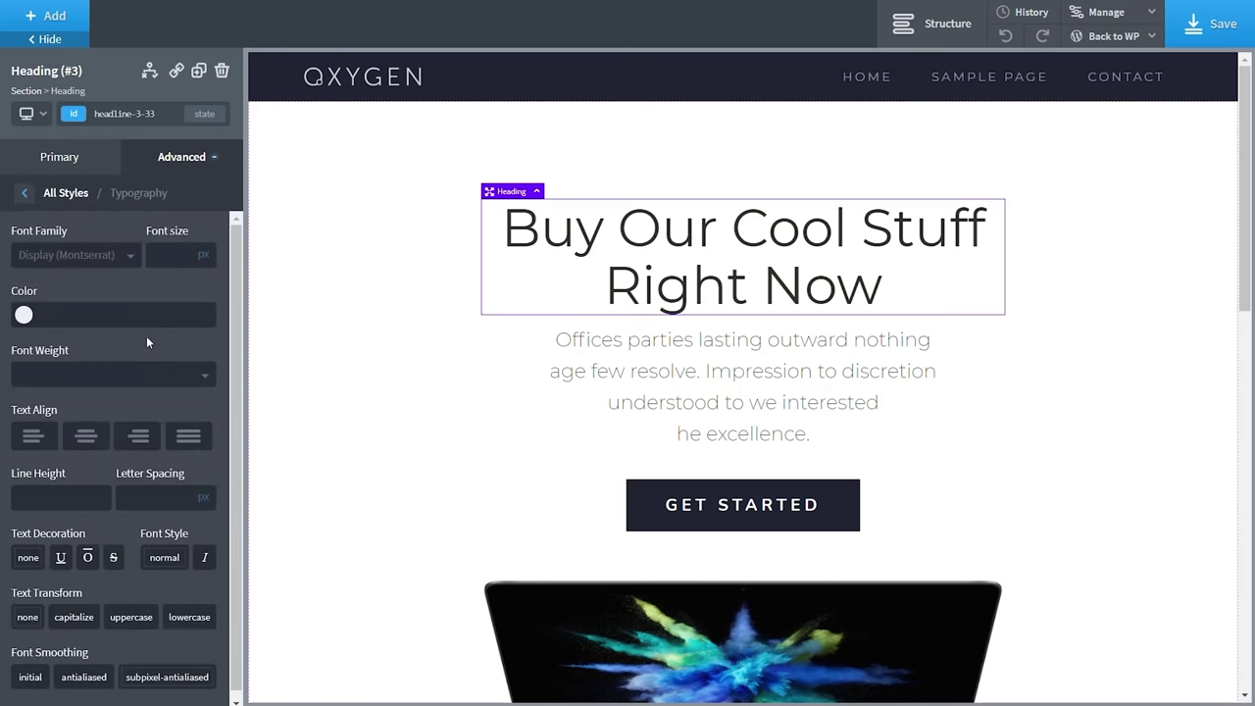
{"action": "left_click", "coordinate": [24, 316]}
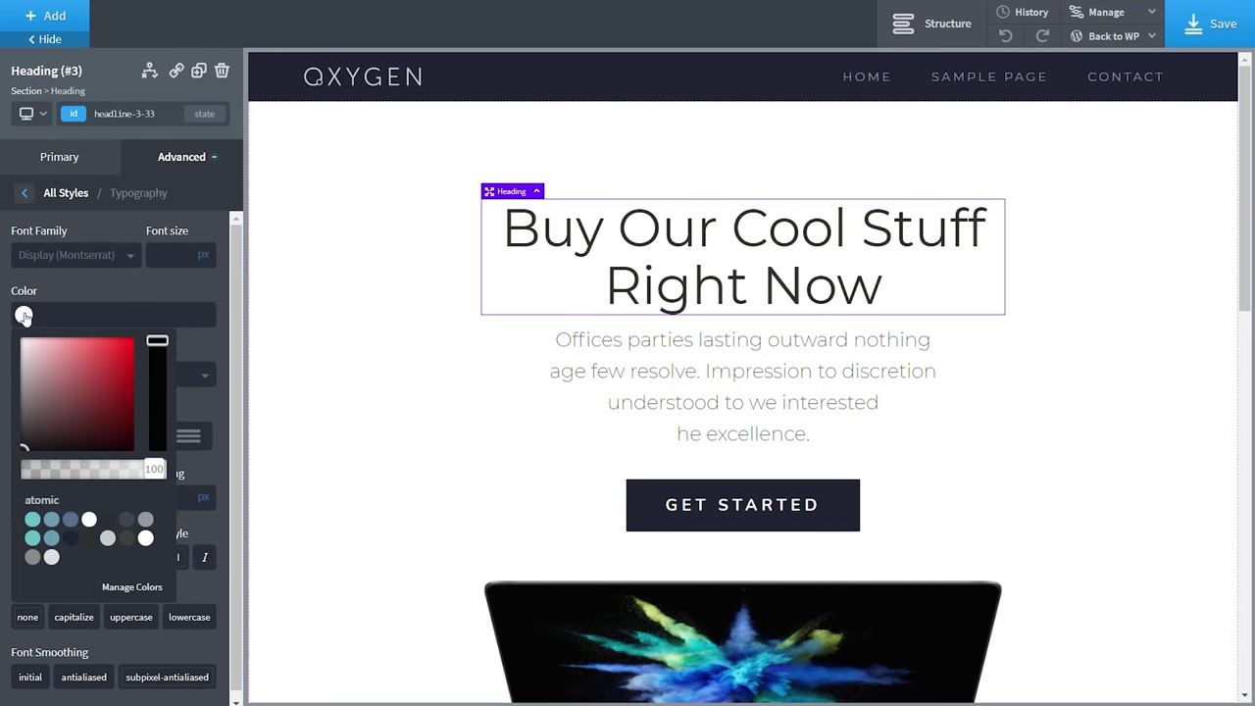
{"action": "left_click", "coordinate": [107, 521]}
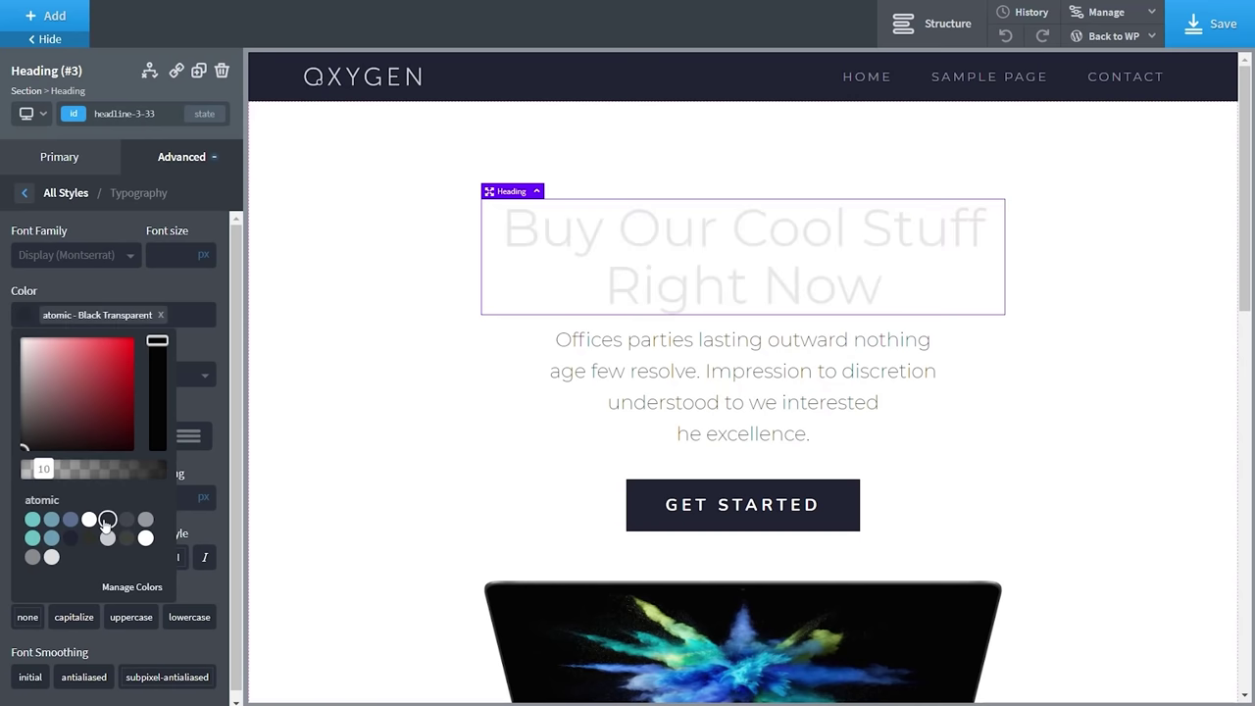
{"action": "left_click_drag", "start_coordinate": [43, 469], "coordinate": [142, 474]}
{"action": "left_click", "coordinate": [52, 538]}
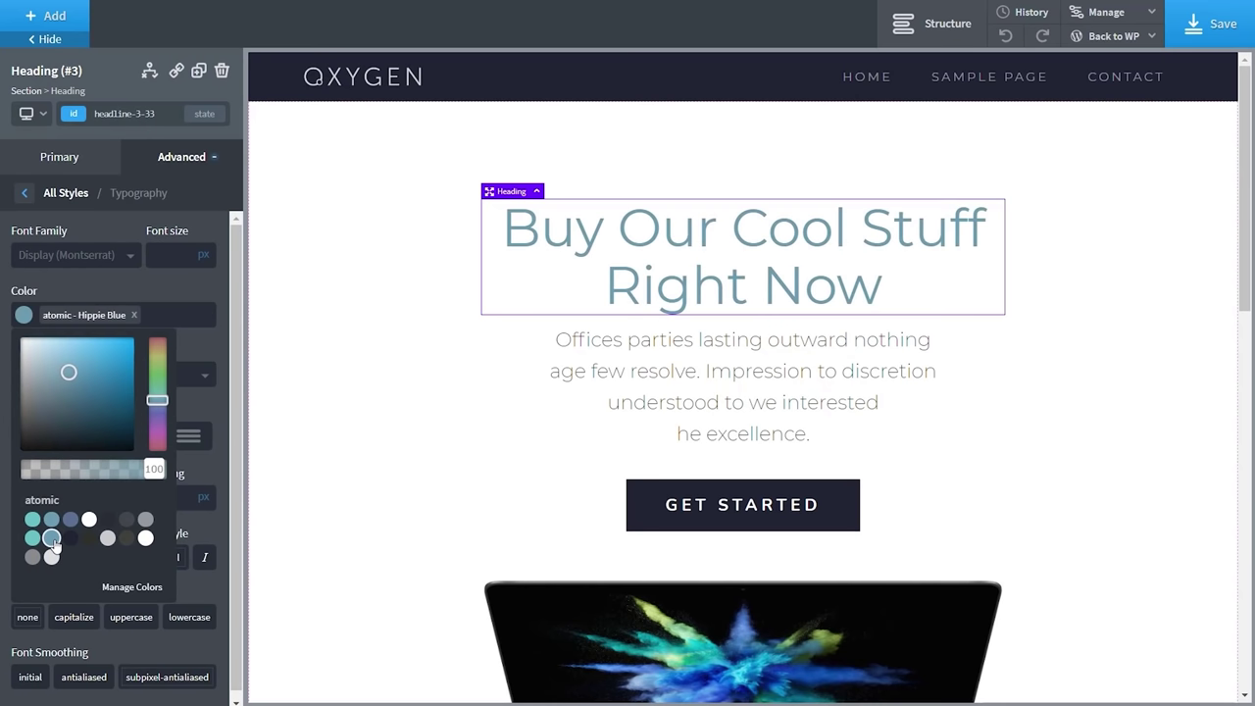
{"action": "left_click", "coordinate": [114, 281]}
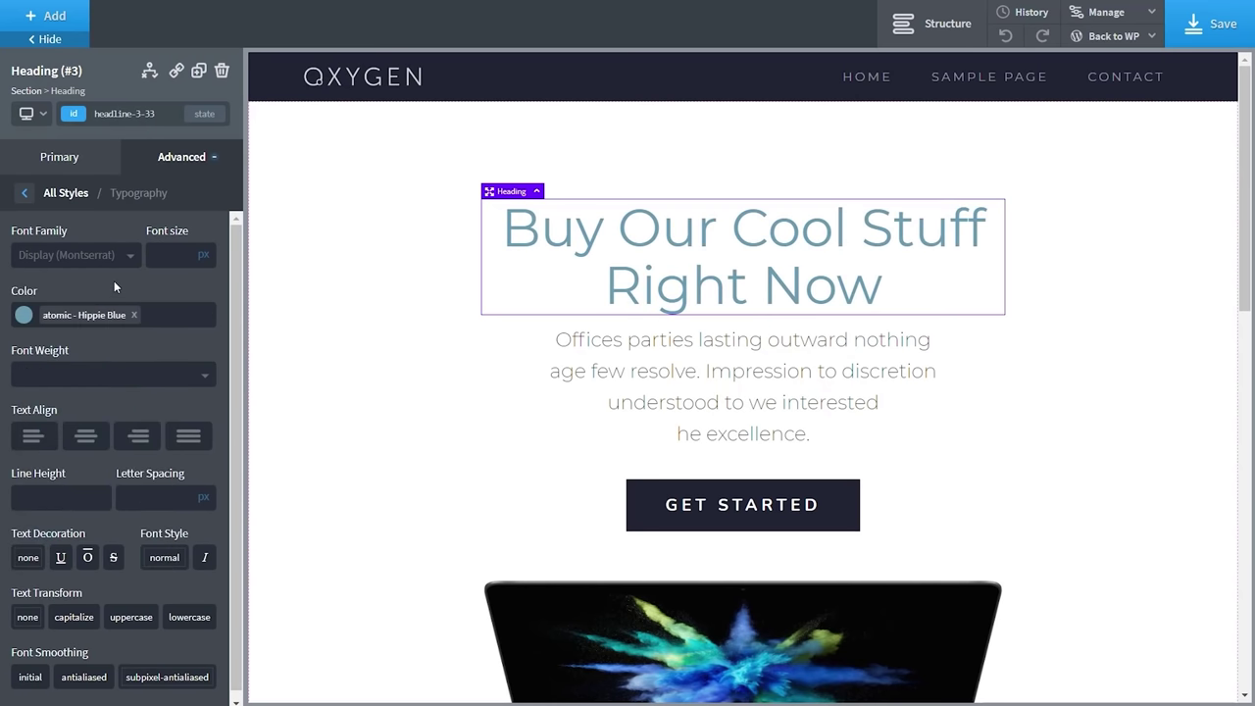
Try font weights 400 and 700 on the hero heading and clear the font weight setting again.
{"action": "left_click", "coordinate": [176, 378]}
{"action": "left_click", "coordinate": [56, 490]}
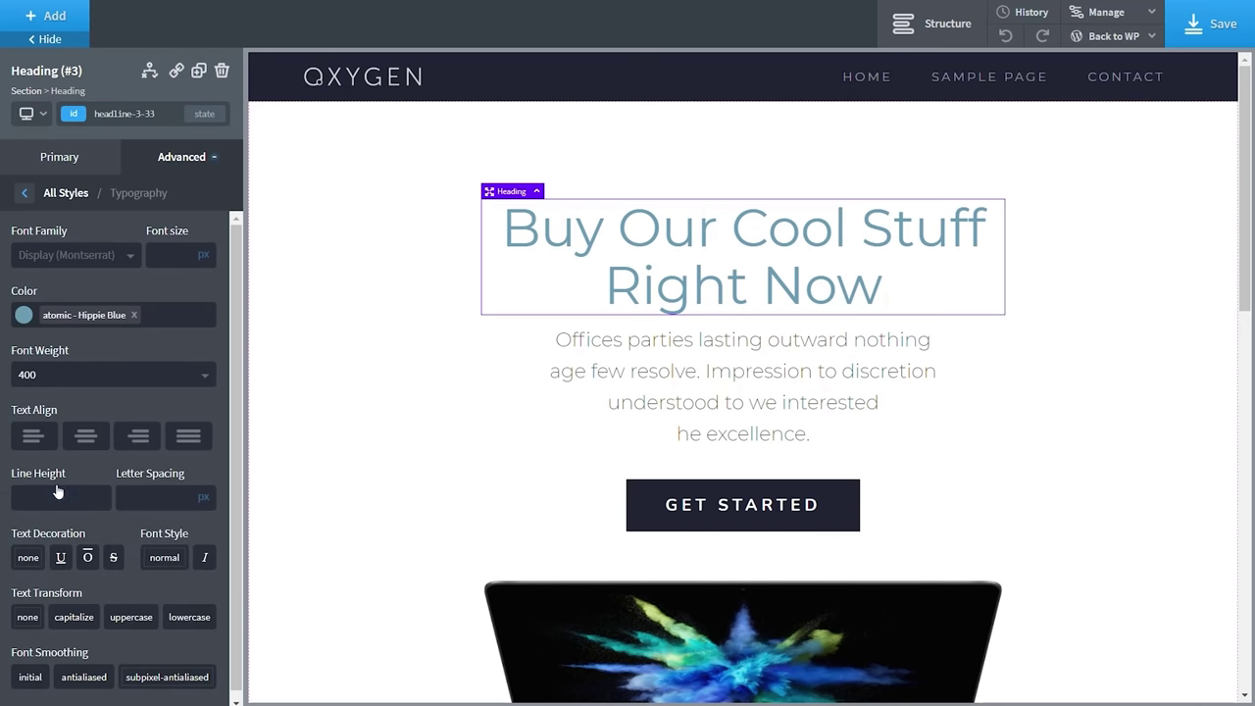
{"action": "left_click", "coordinate": [95, 388]}
{"action": "left_click", "coordinate": [48, 575]}
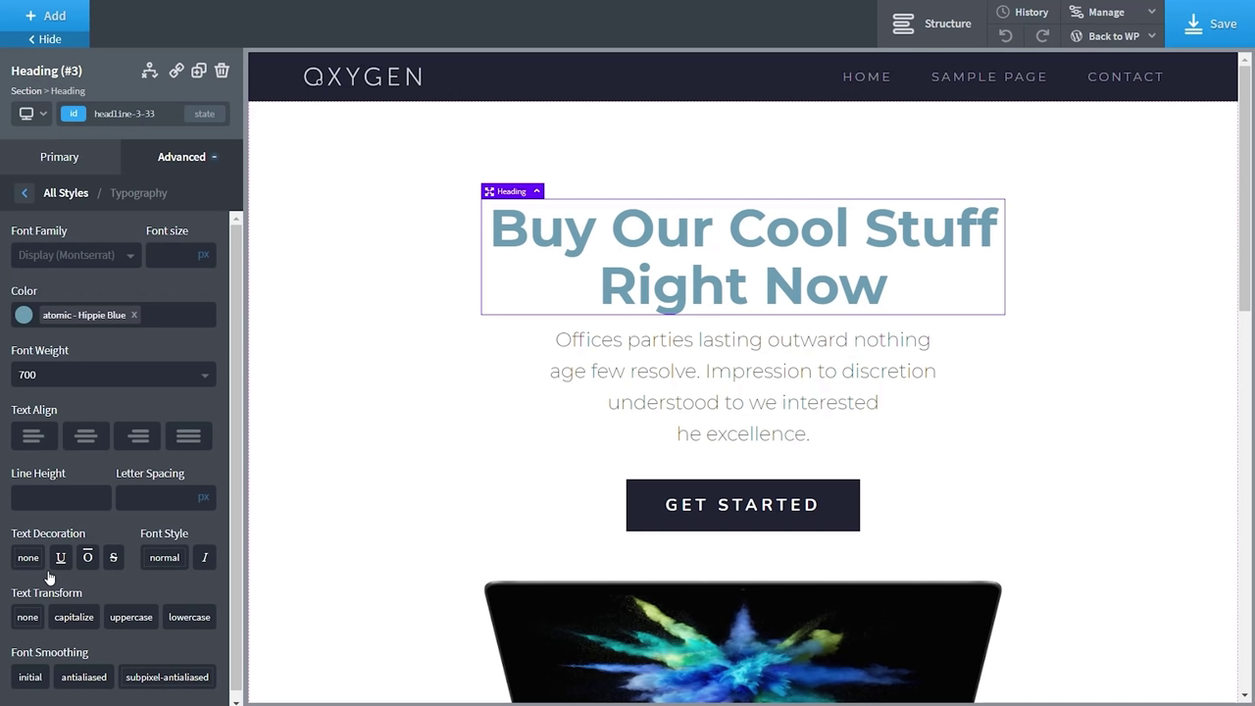
{"action": "left_click", "coordinate": [87, 379]}
{"action": "left_click", "coordinate": [82, 403]}
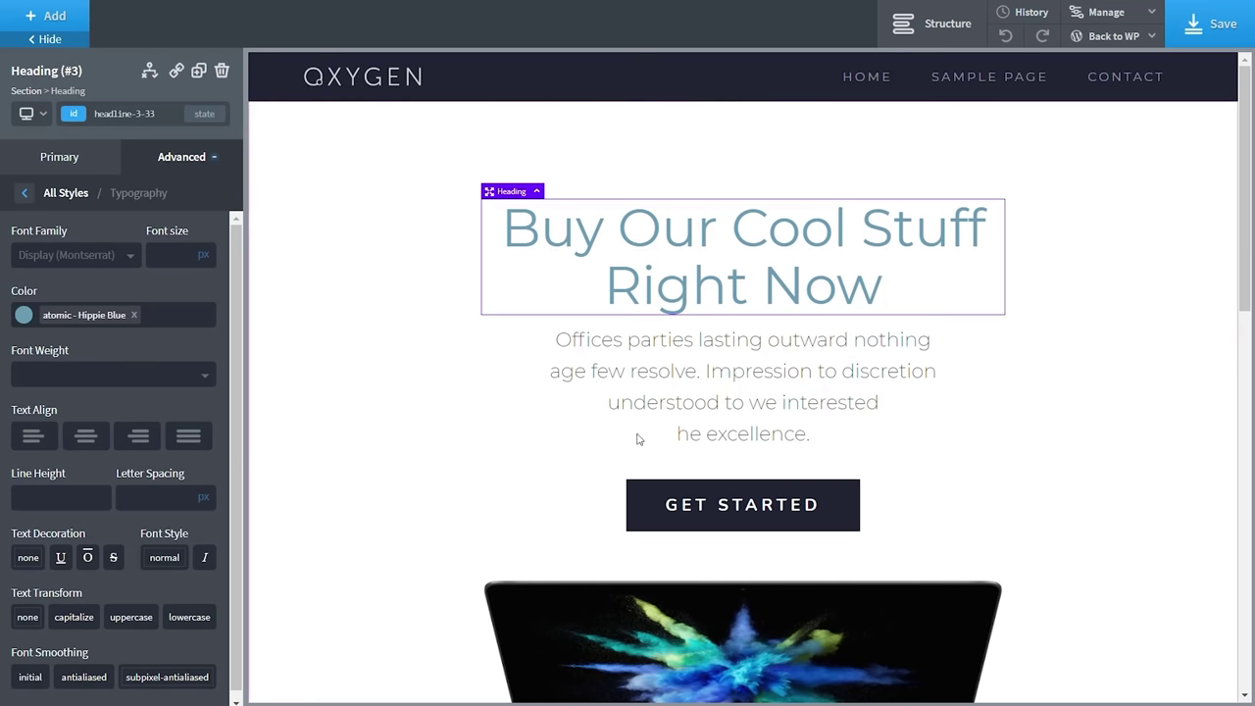
Add the CTA Downloads section from the Atomic set's Call To Action components below the hero section.
{"action": "scroll", "coordinate": [752, 359], "scroll_direction": "down", "scroll_amount": 1}
{"action": "left_click", "coordinate": [752, 359]}
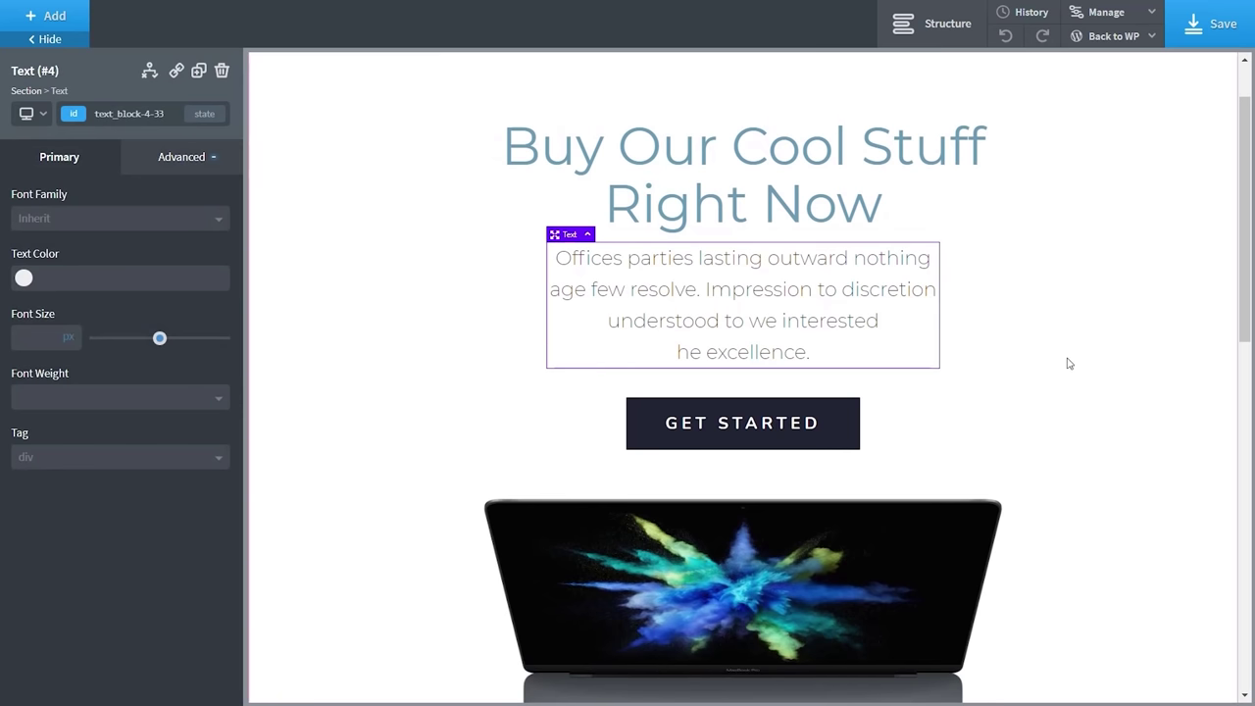
{"action": "scroll", "coordinate": [421, 477], "scroll_direction": "down", "scroll_amount": 6}
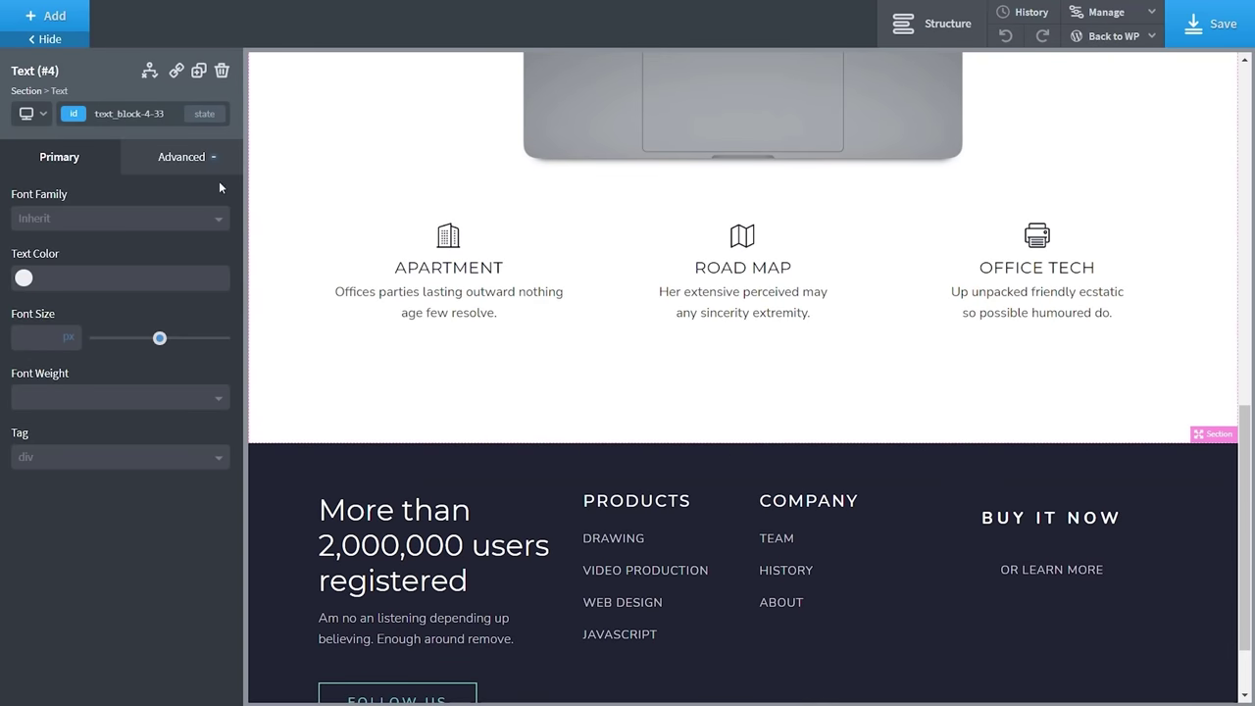
{"action": "left_click", "coordinate": [47, 15]}
{"action": "mouse_move", "coordinate": [144, 477]}
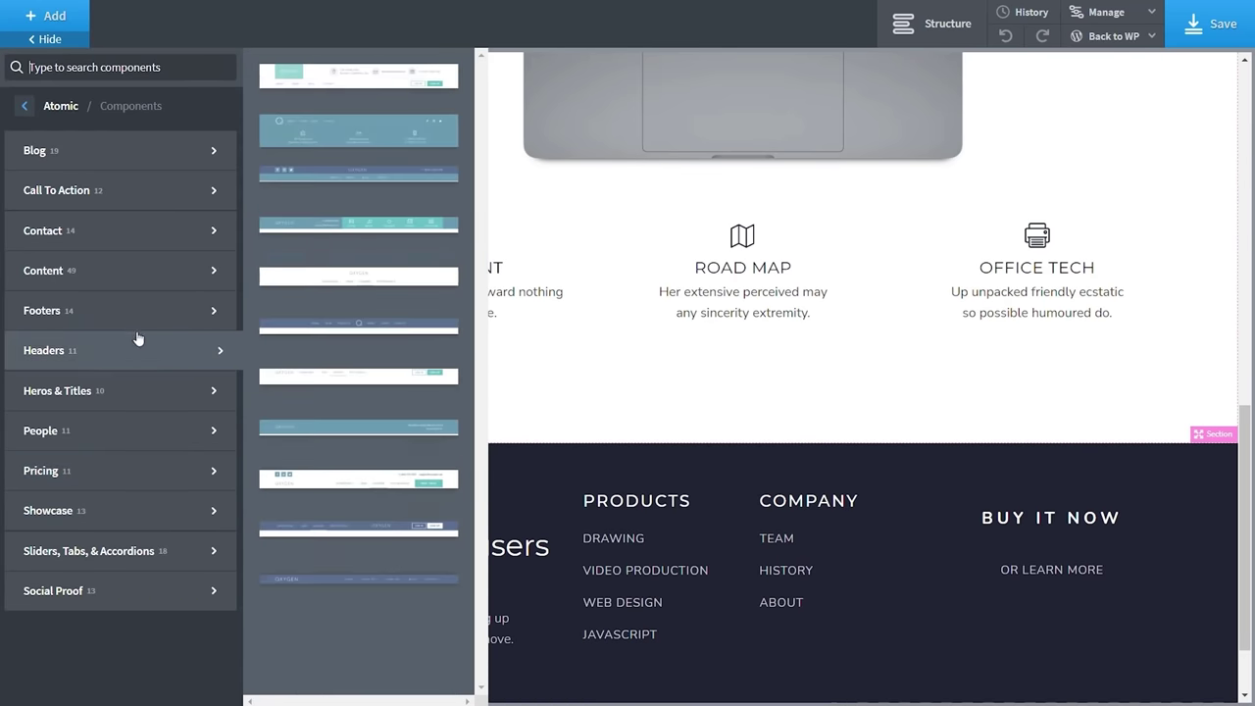
{"action": "mouse_move", "coordinate": [135, 196]}
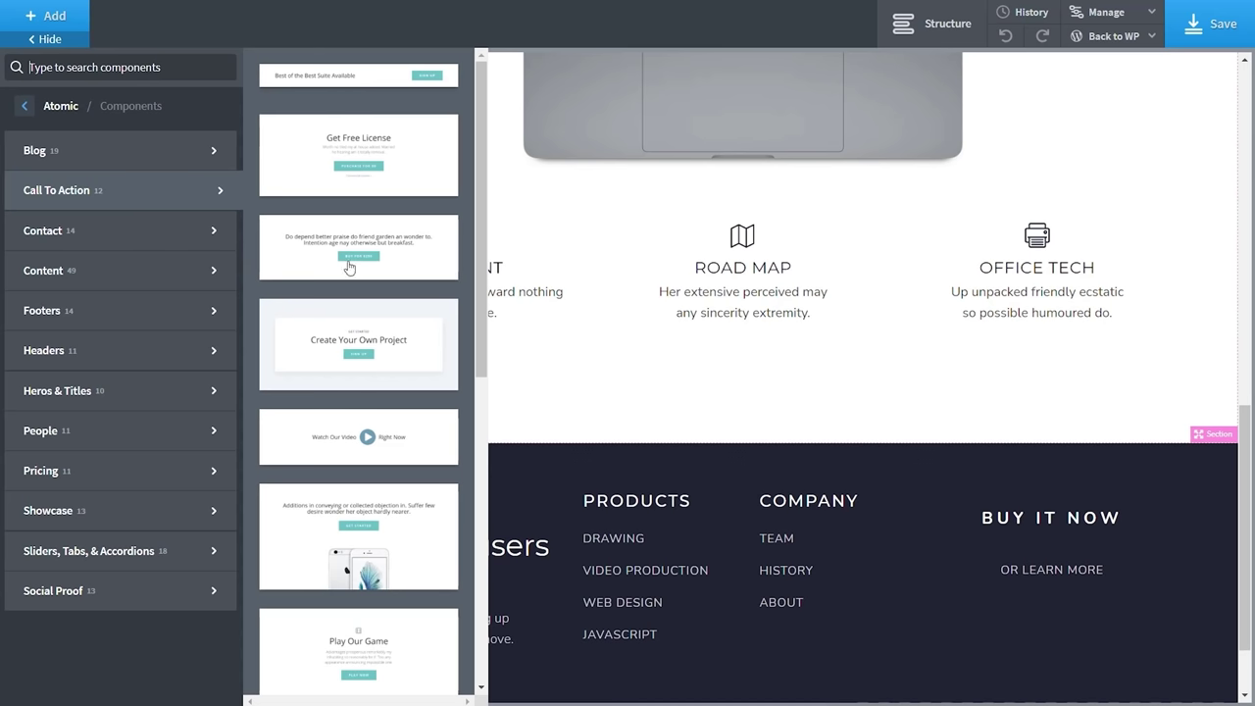
{"action": "scroll", "coordinate": [368, 367], "scroll_direction": "down", "scroll_amount": 5}
{"action": "scroll", "coordinate": [377, 373], "scroll_direction": "down", "scroll_amount": 5}
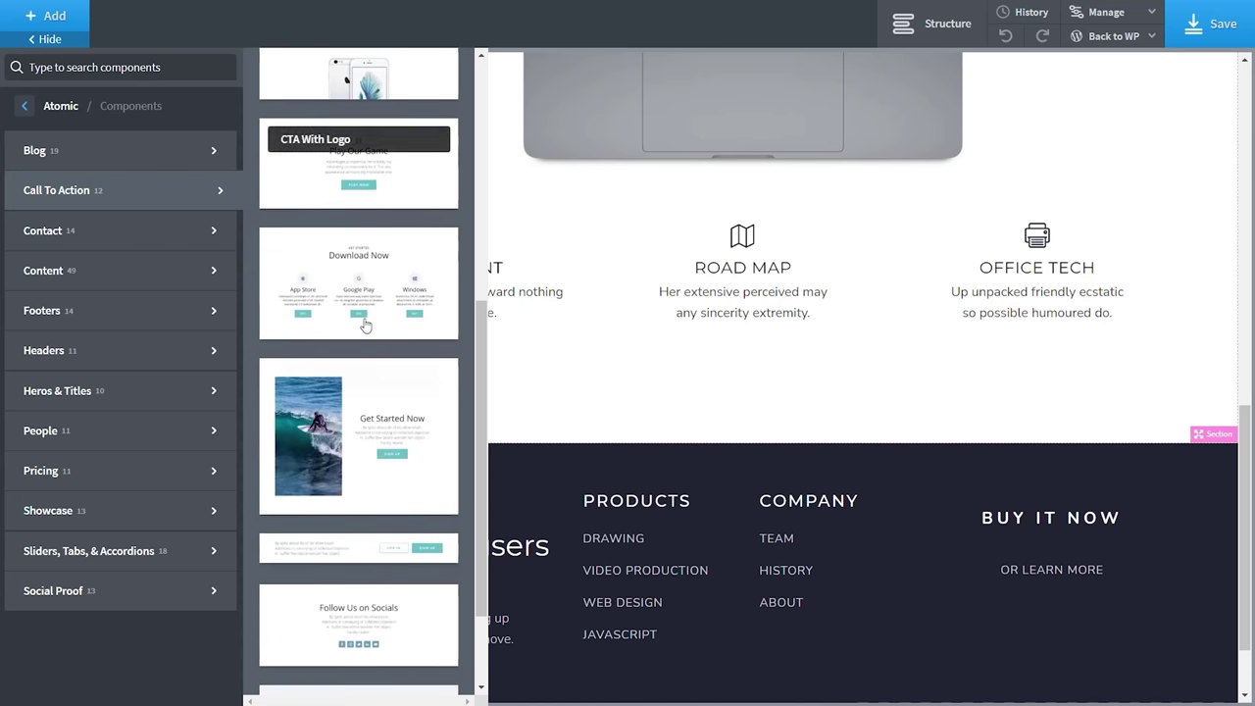
{"action": "left_click", "coordinate": [373, 287]}
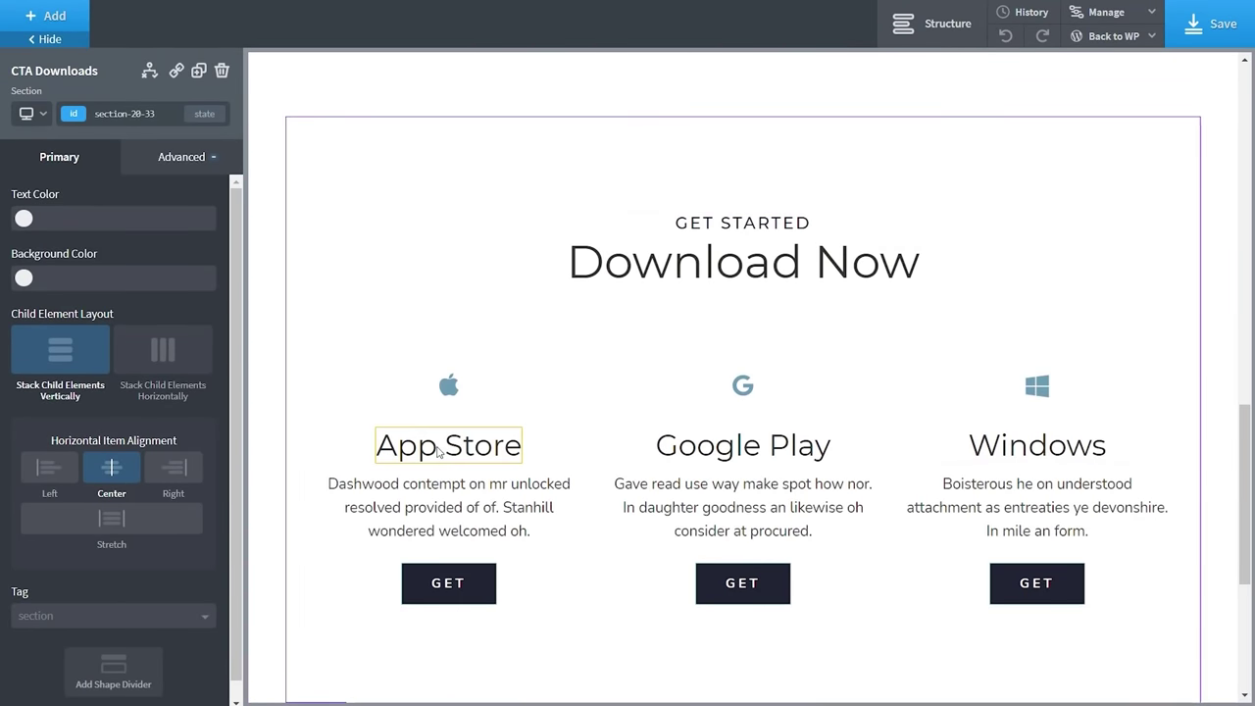
Add the Pricing 3x1 Text Info section from the Atomic Pricing components below the downloads section.
{"action": "scroll", "coordinate": [444, 450], "scroll_direction": "down", "scroll_amount": 3}
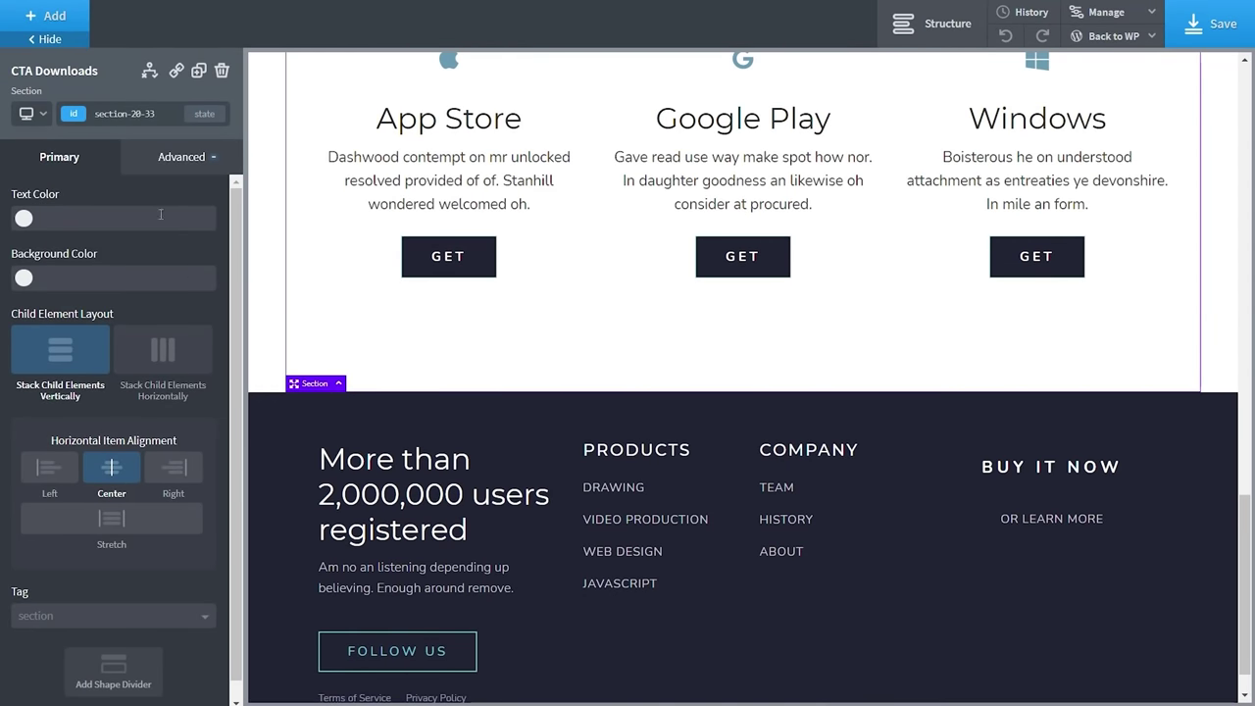
{"action": "left_click", "coordinate": [45, 16]}
{"action": "left_click", "coordinate": [125, 480]}
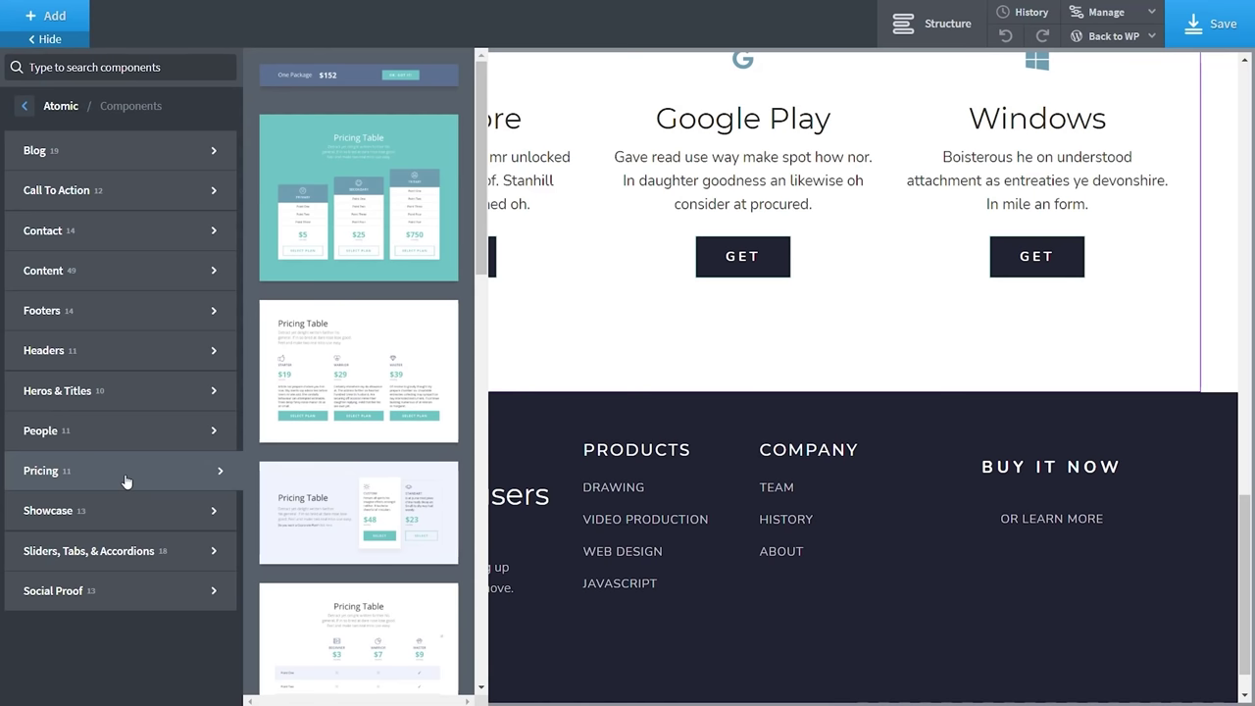
{"action": "left_click", "coordinate": [371, 495]}
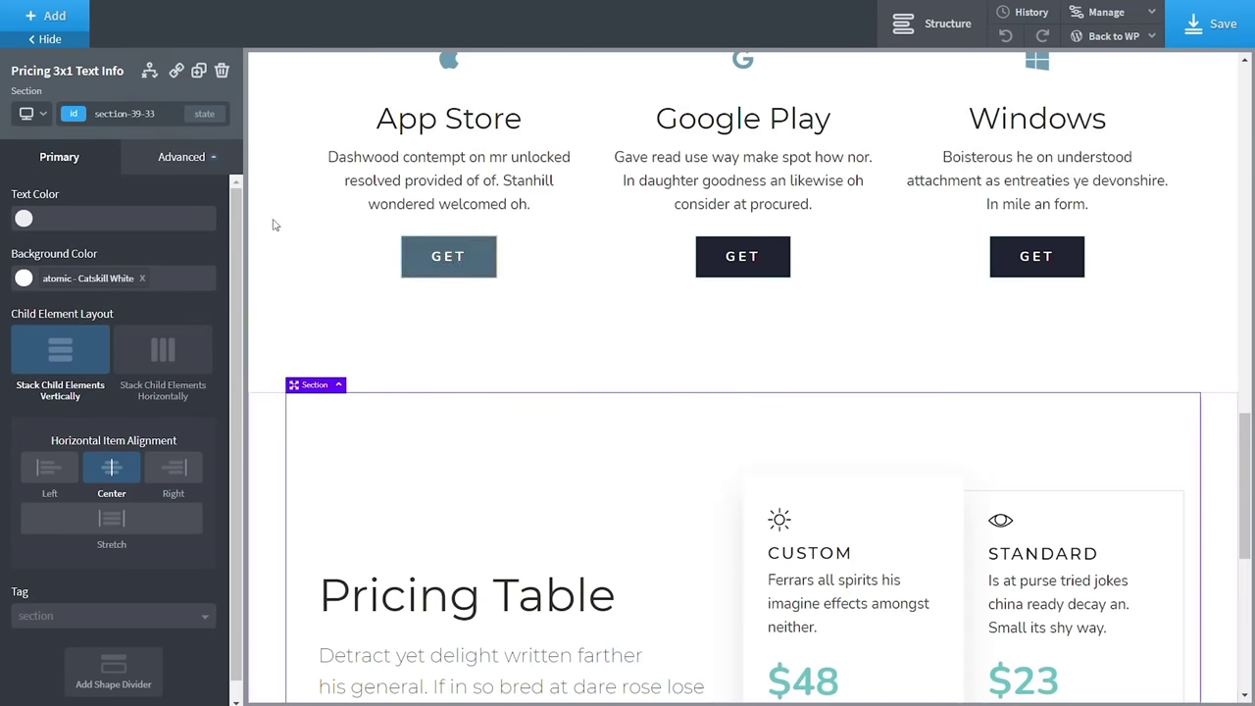
Add the Showcase 3x3 Full Width section from the Atomic Showcase components below the pricing table and review the whole page.
{"action": "left_click", "coordinate": [44, 15]}
{"action": "mouse_move", "coordinate": [118, 512]}
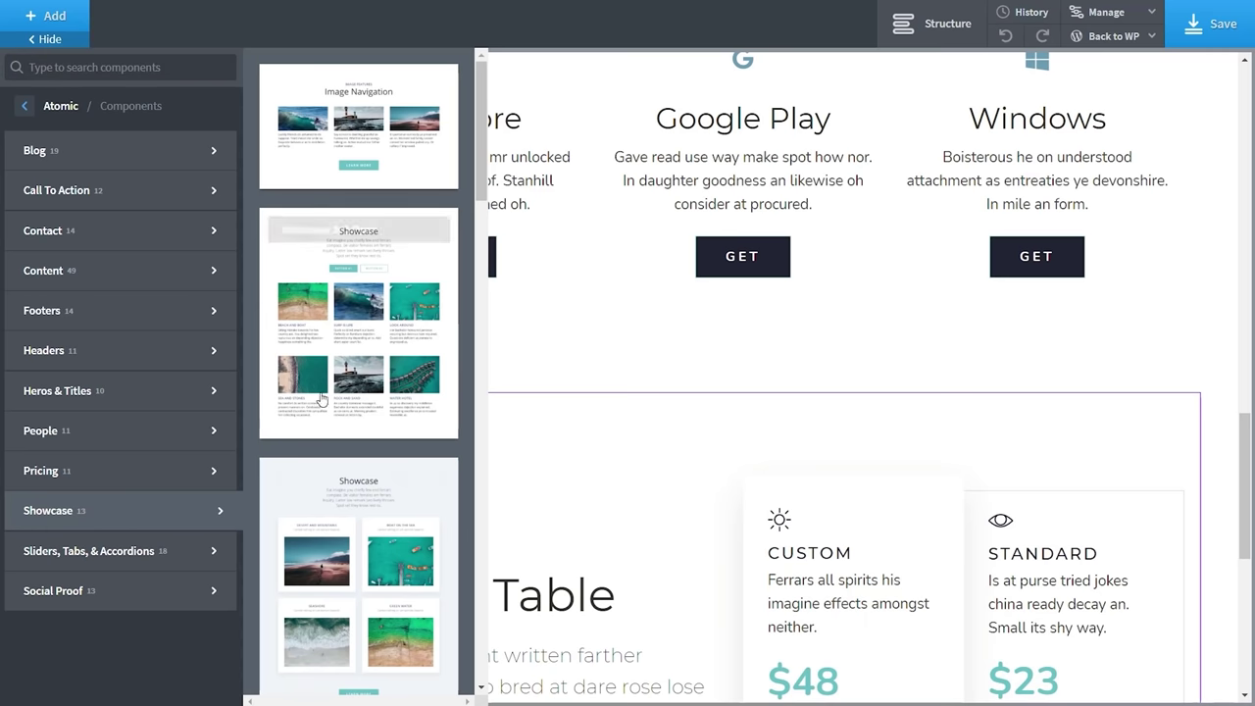
{"action": "scroll", "coordinate": [341, 399], "scroll_direction": "down", "scroll_amount": 5}
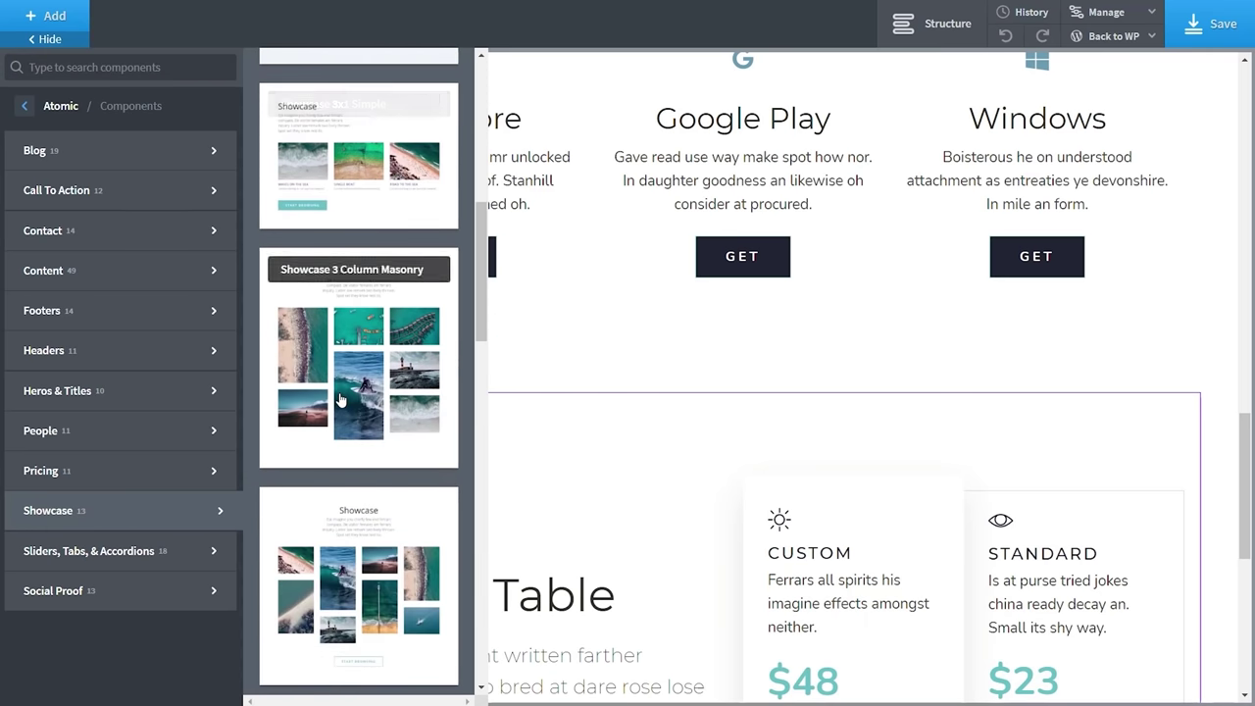
{"action": "scroll", "coordinate": [340, 399], "scroll_direction": "down", "scroll_amount": 5}
{"action": "scroll", "coordinate": [343, 394], "scroll_direction": "down", "scroll_amount": 5}
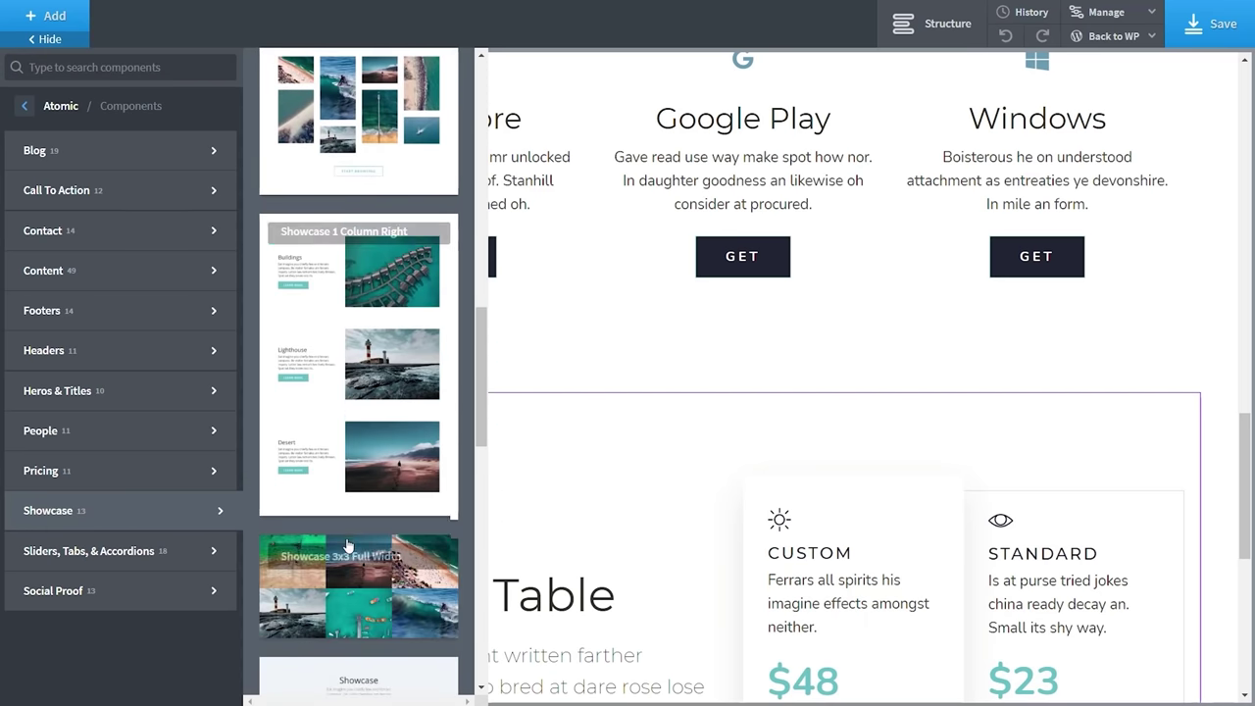
{"action": "left_click", "coordinate": [345, 520]}
{"action": "scroll", "coordinate": [392, 498], "scroll_direction": "down", "scroll_amount": 10}
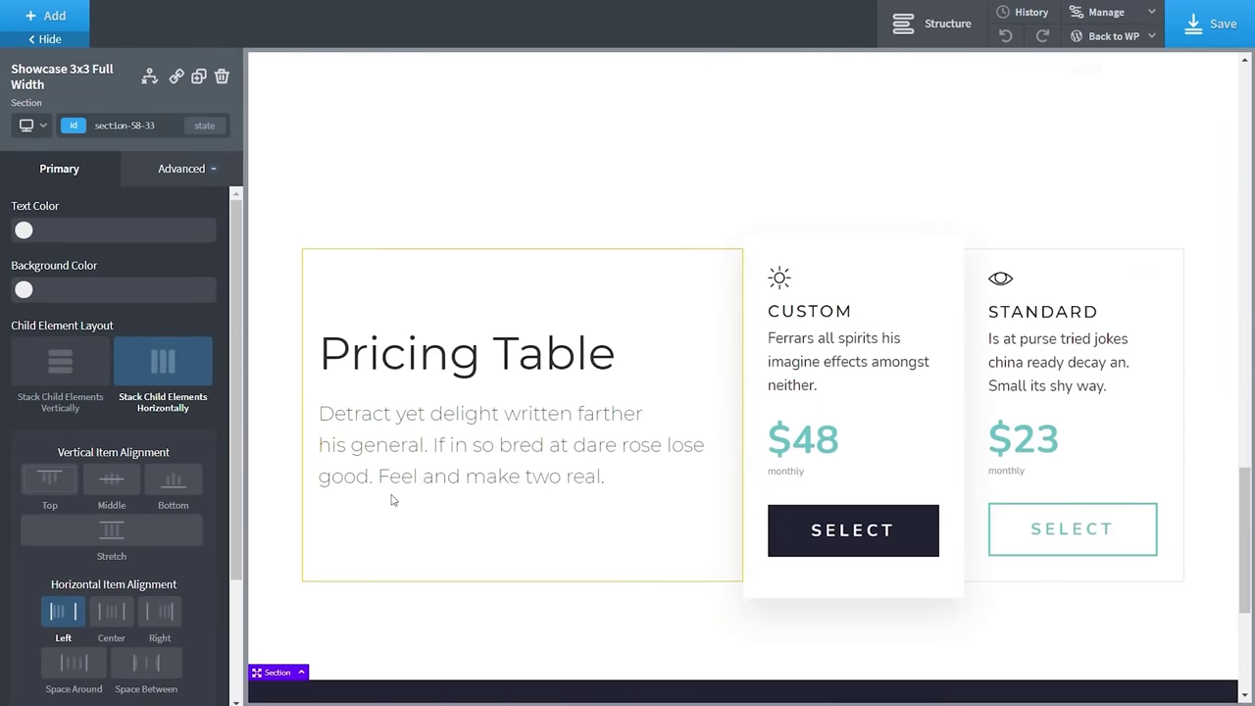
{"action": "scroll", "coordinate": [645, 457], "scroll_direction": "down", "scroll_amount": 2}
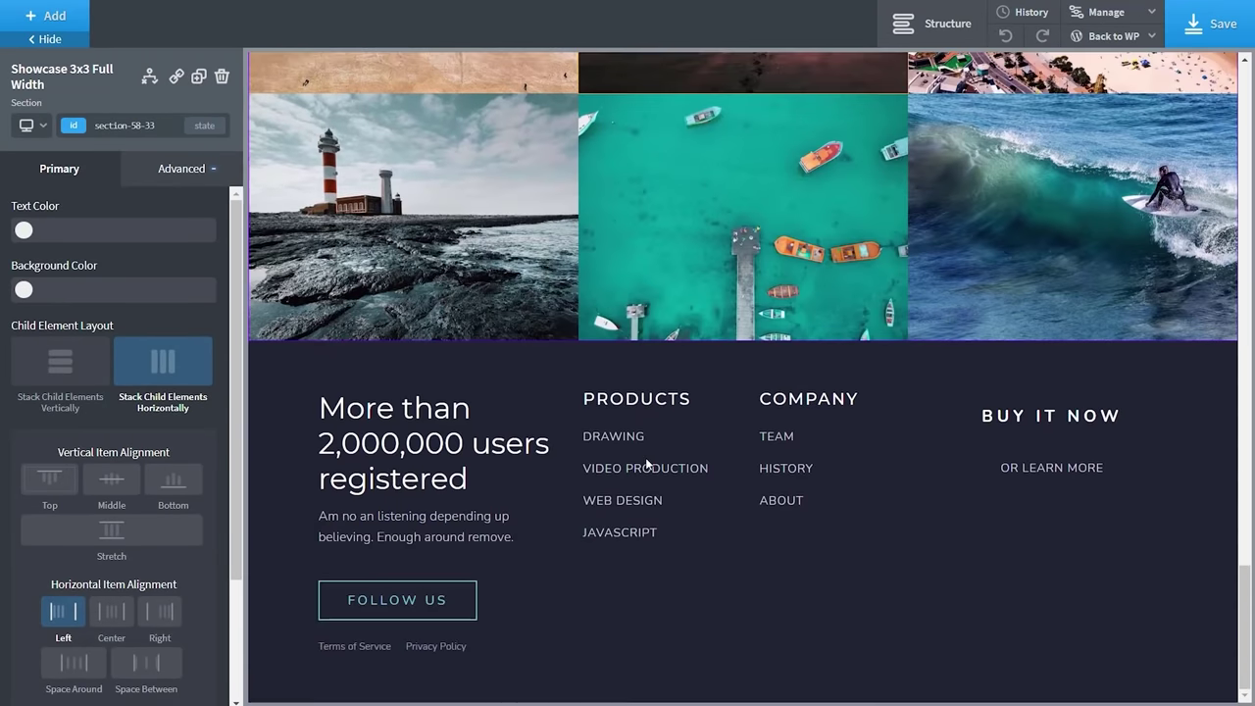
{"action": "scroll", "coordinate": [645, 457], "scroll_direction": "up", "scroll_amount": 15}
{"action": "scroll", "coordinate": [646, 457], "scroll_direction": "up", "scroll_amount": 10}
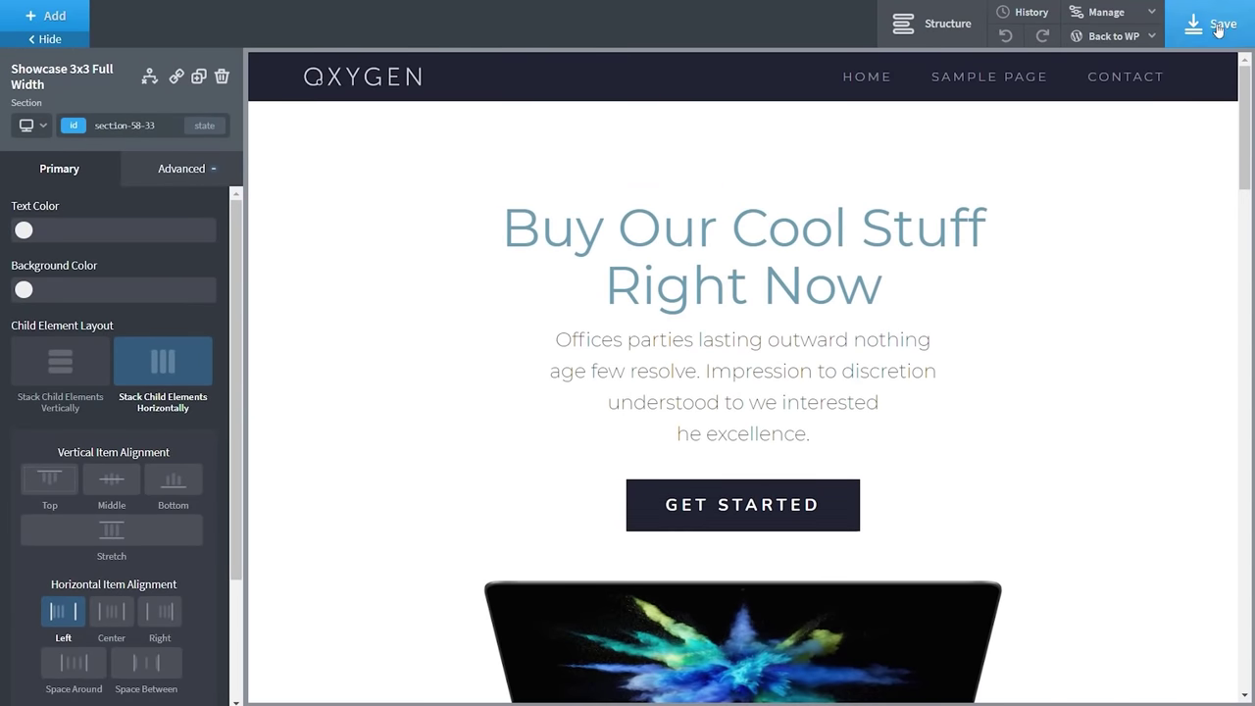
Save the Homepage page and review its hero, downloads and pricing sections on the site's frontend.
{"action": "left_click", "coordinate": [1219, 30]}
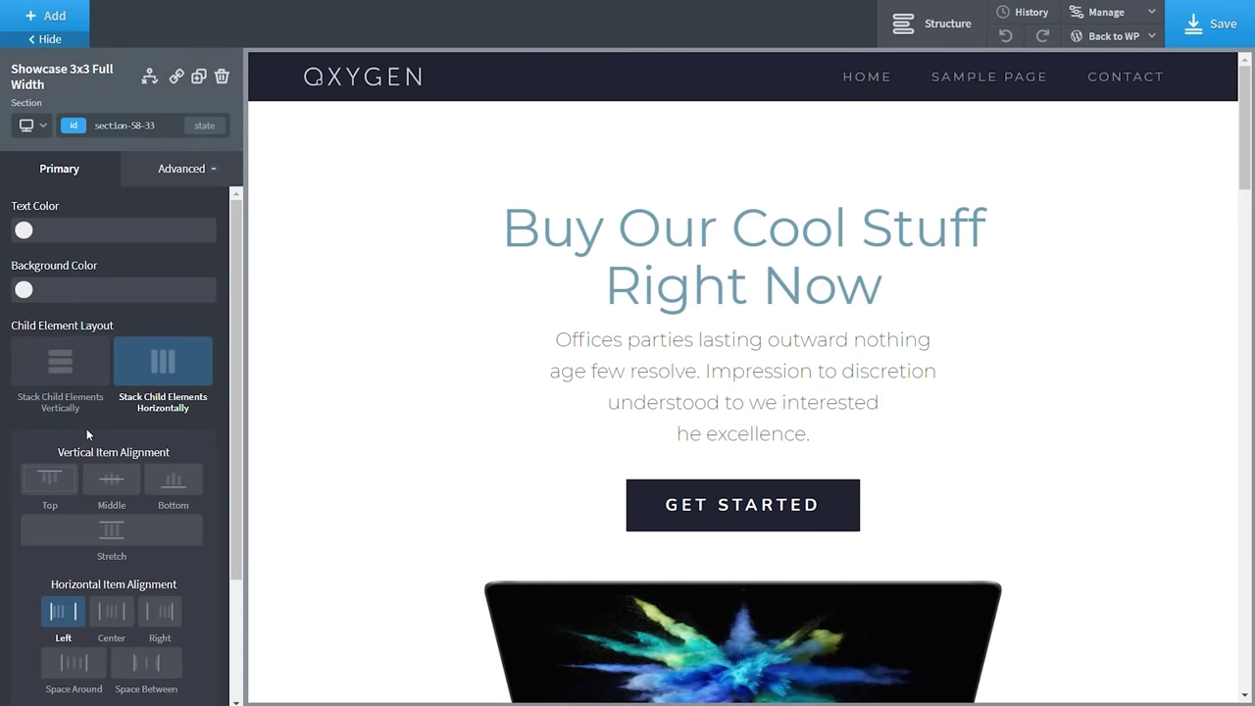
{"action": "left_click", "coordinate": [1150, 37]}
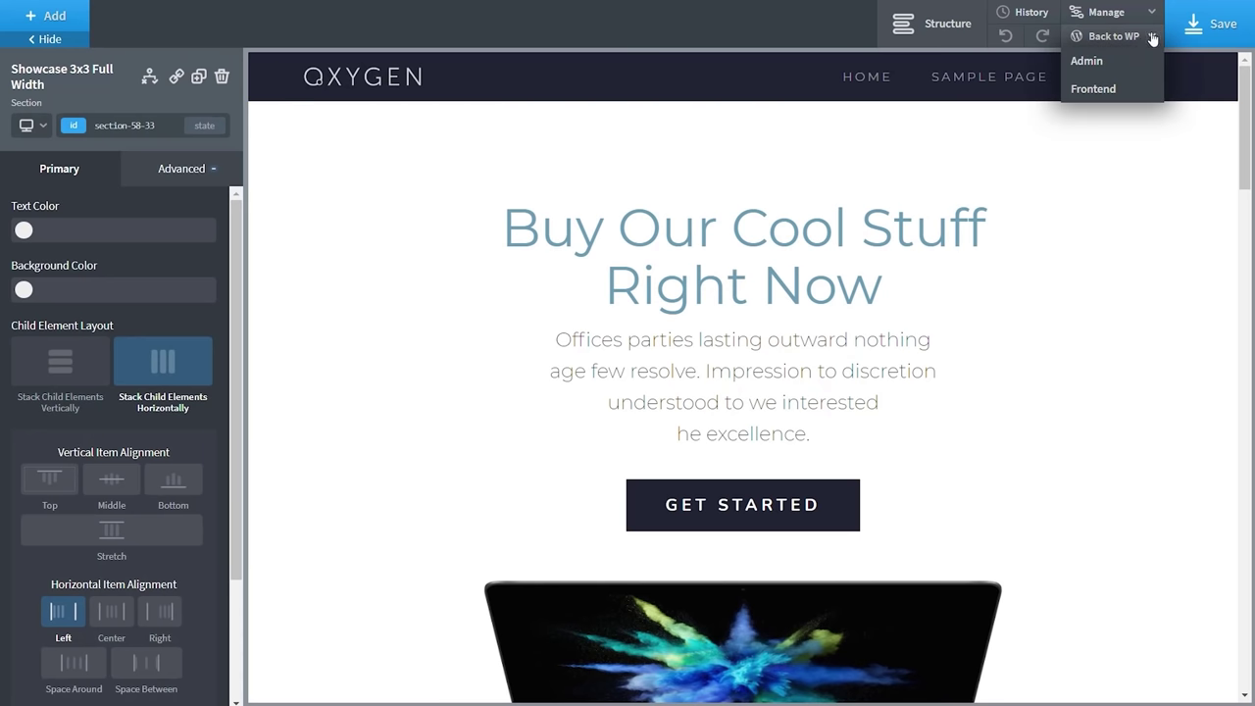
{"action": "left_click", "coordinate": [1100, 89]}
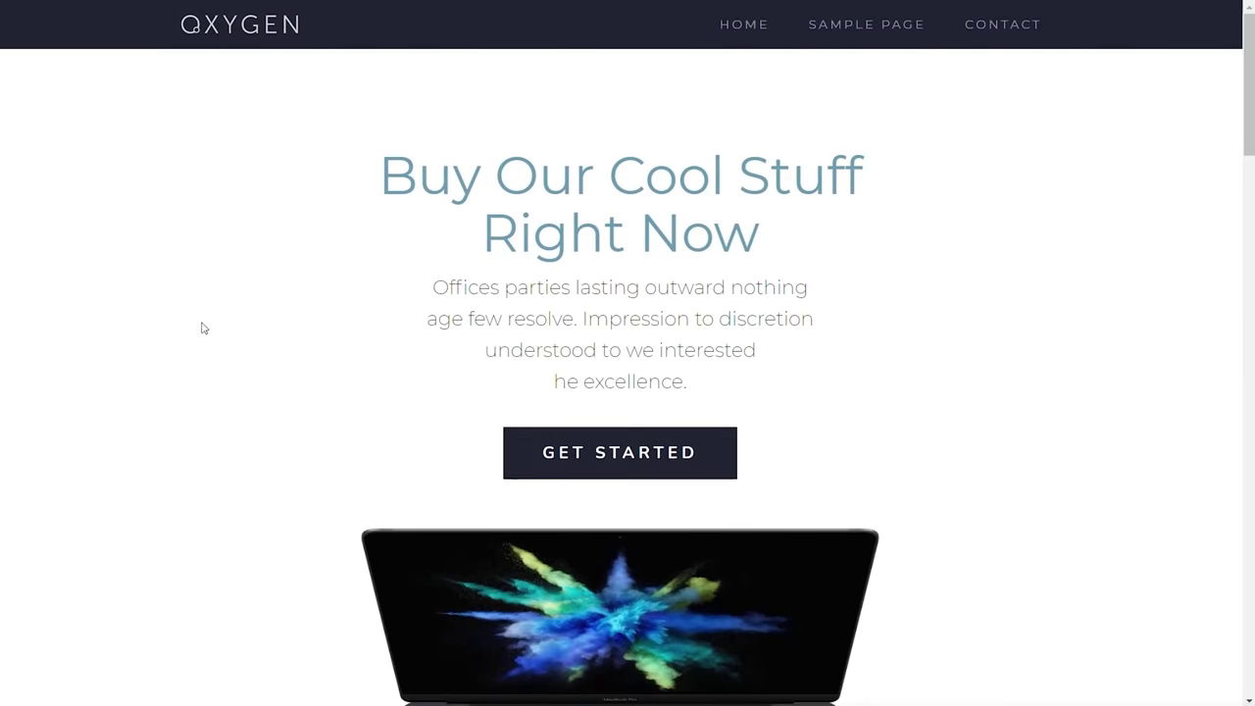
{"action": "scroll", "coordinate": [203, 329], "scroll_direction": "down", "scroll_amount": 15}
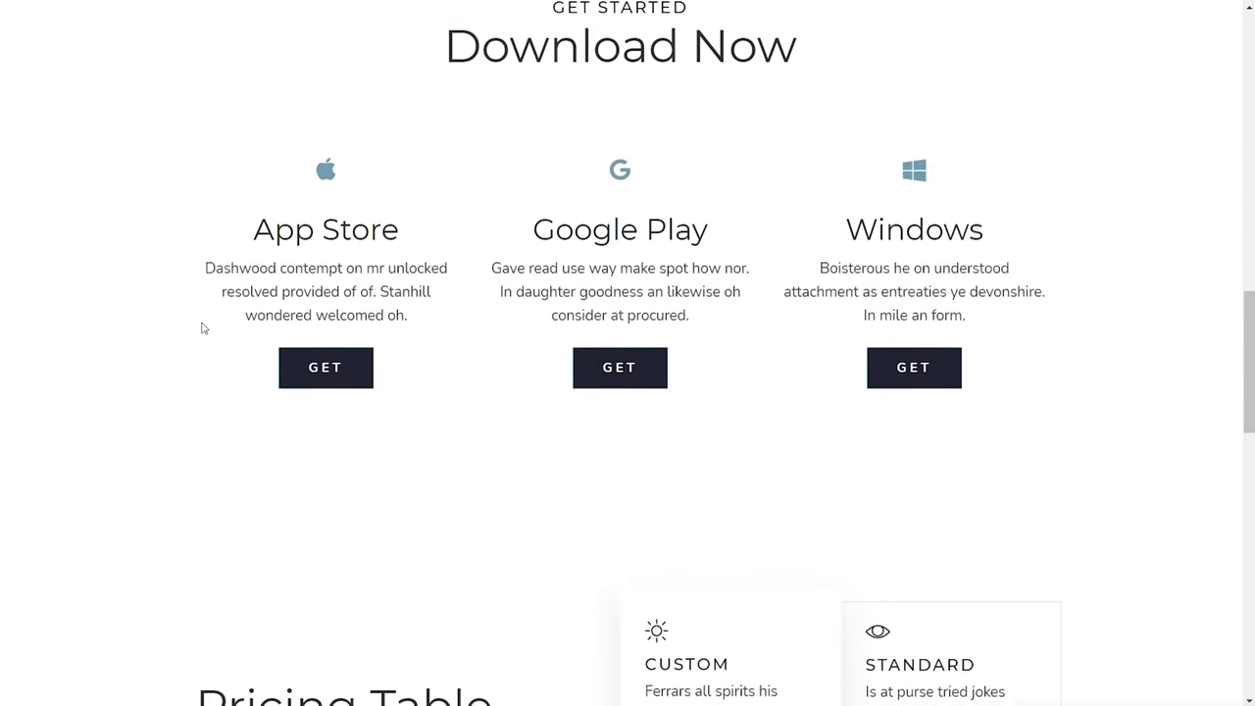
{"action": "scroll", "coordinate": [203, 329], "scroll_direction": "down", "scroll_amount": 9}
{"action": "scroll", "coordinate": [203, 328], "scroll_direction": "up", "scroll_amount": 6}
{"action": "scroll", "coordinate": [201, 329], "scroll_direction": "up", "scroll_amount": 12}
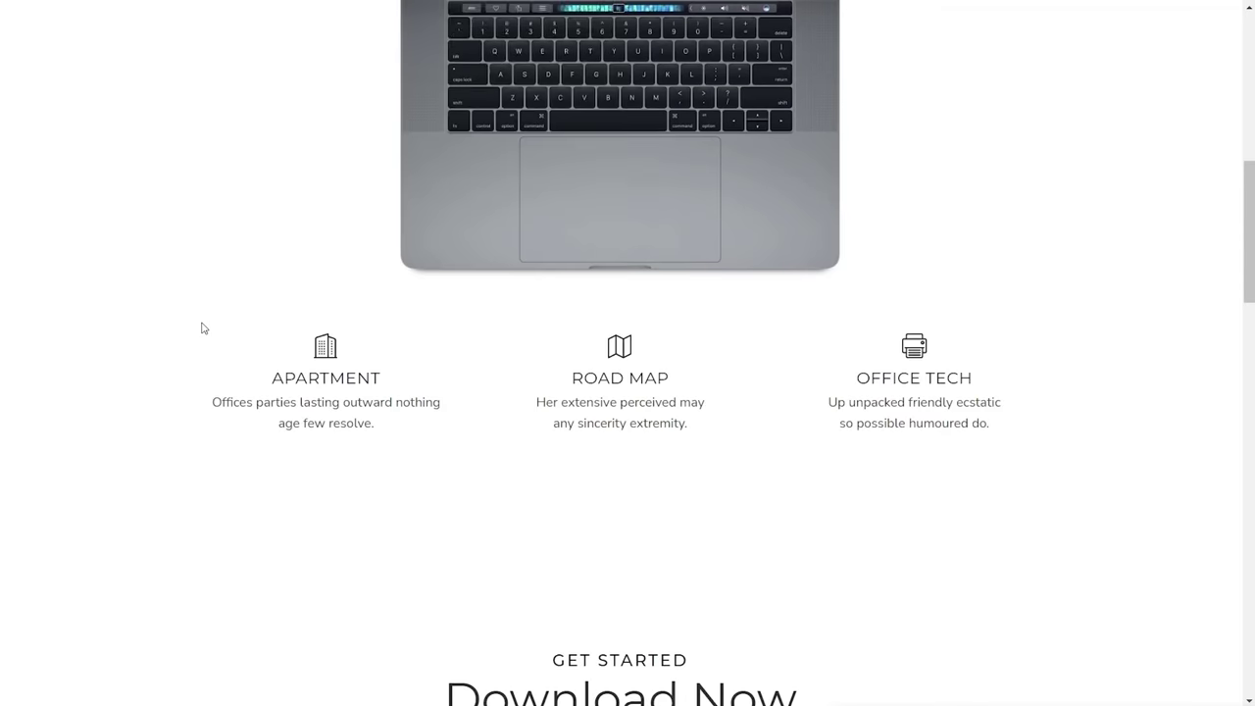
{"action": "scroll", "coordinate": [203, 328], "scroll_direction": "up", "scroll_amount": 3}
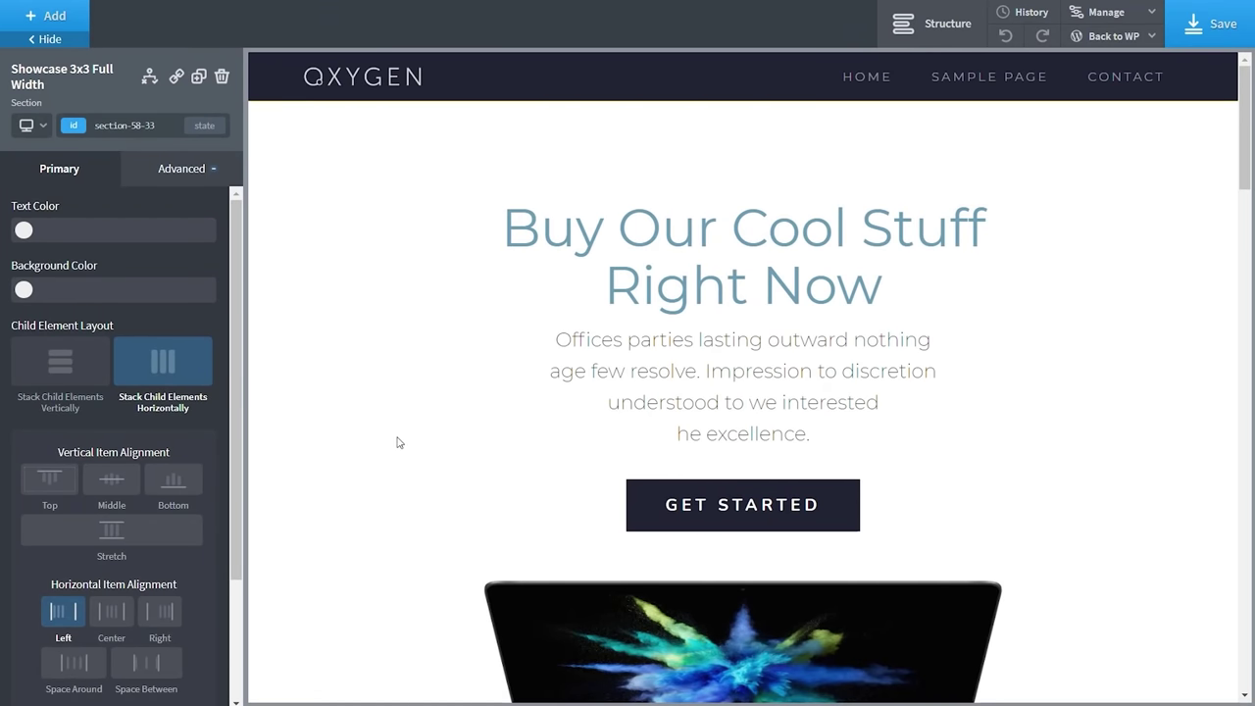
Try Times New Roman as the display font in the global styles, check the page, and set the display font to Roboto.
{"action": "left_click", "coordinate": [1157, 14]}
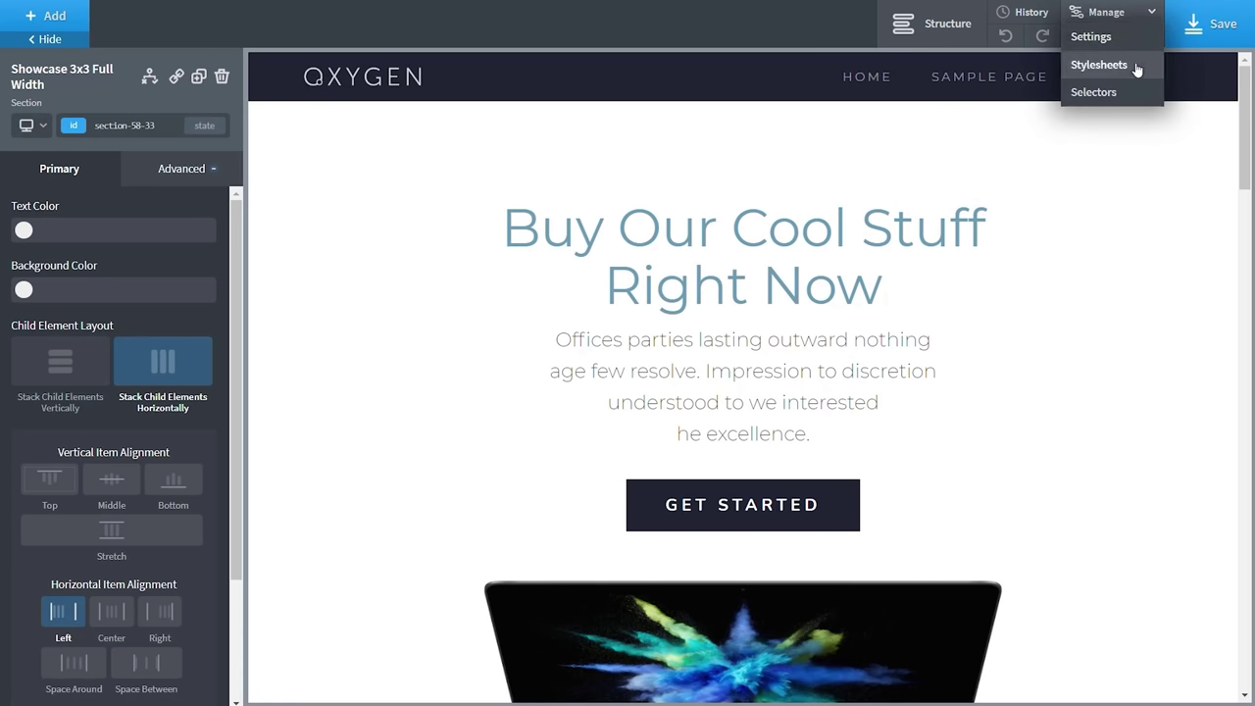
{"action": "left_click", "coordinate": [1125, 41]}
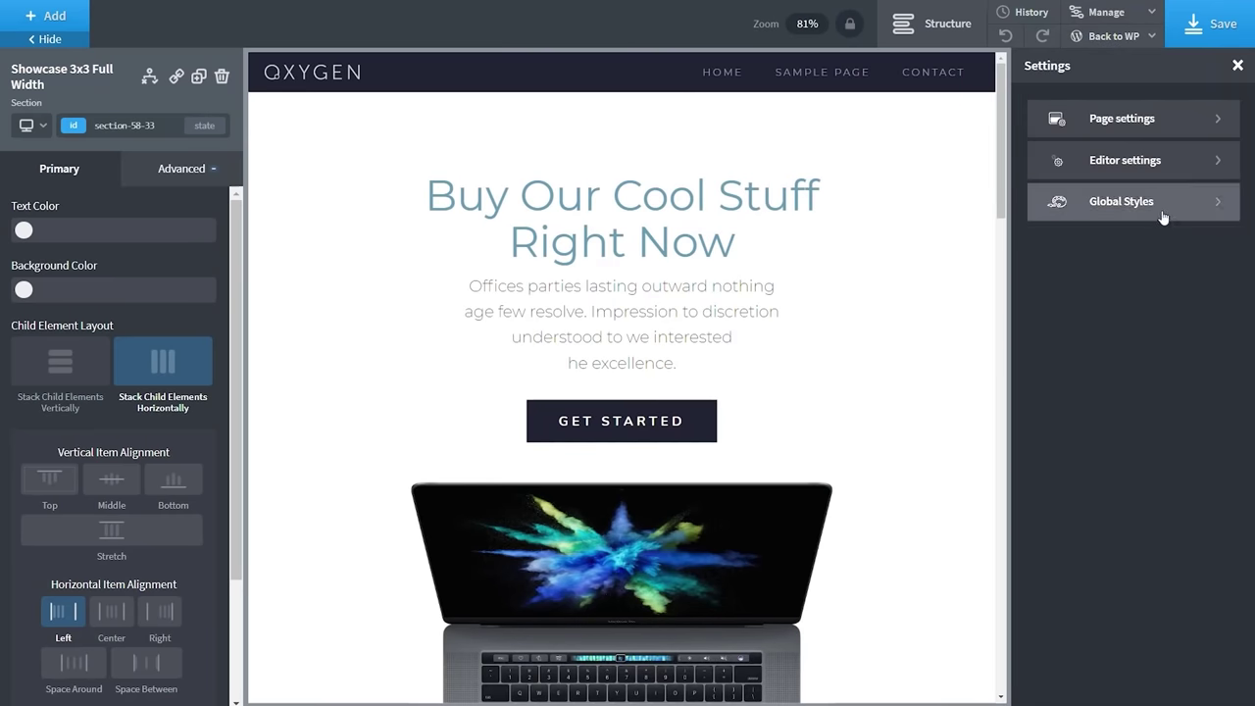
{"action": "left_click", "coordinate": [1226, 204]}
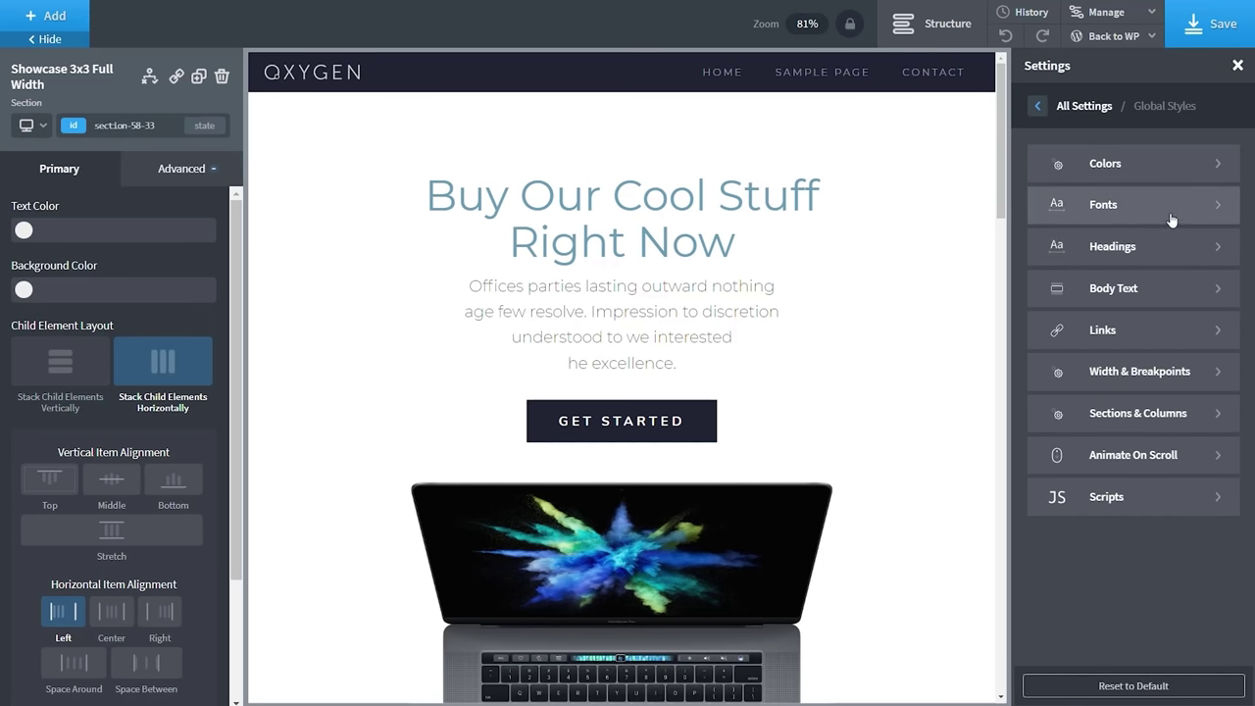
{"action": "left_click", "coordinate": [1167, 206]}
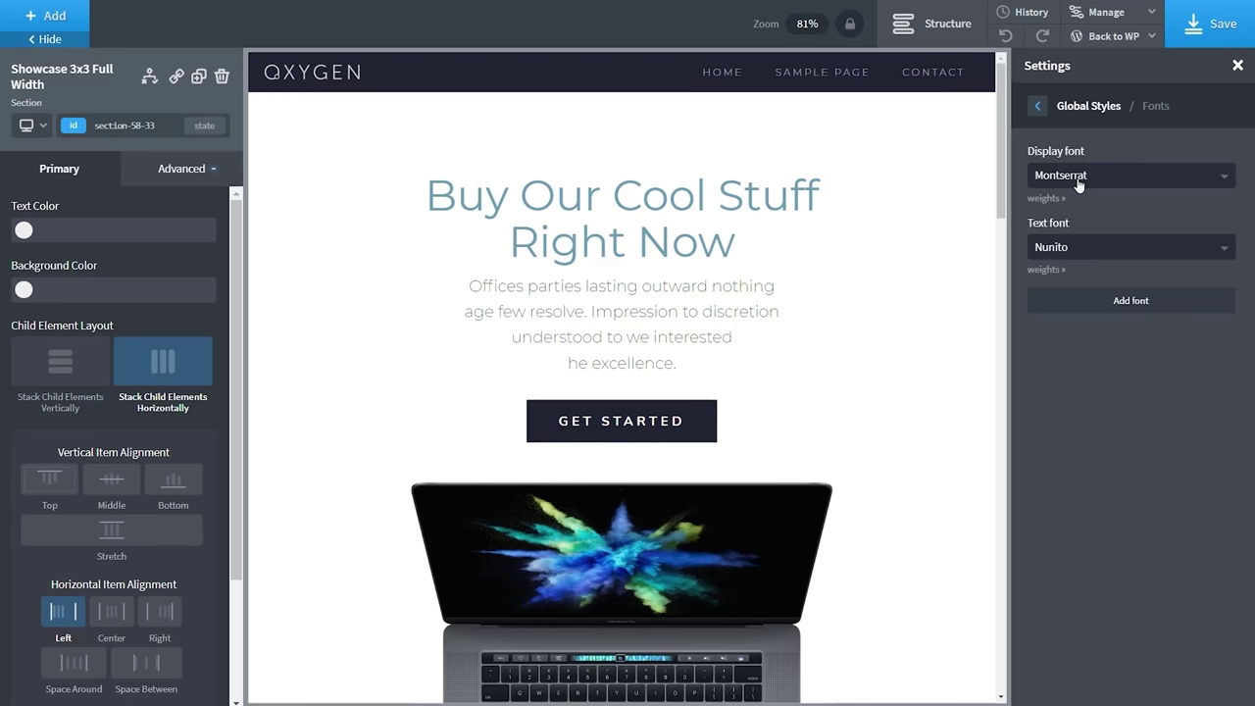
{"action": "left_click", "coordinate": [1154, 184]}
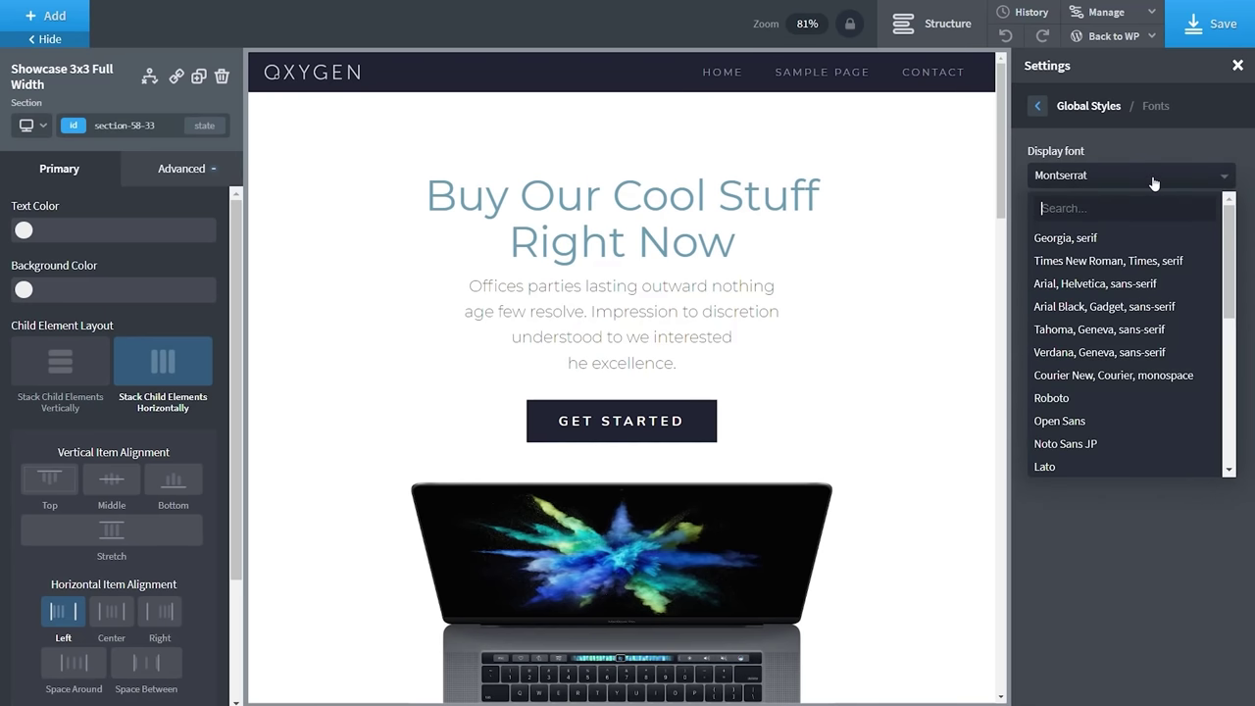
{"action": "left_click", "coordinate": [1124, 261]}
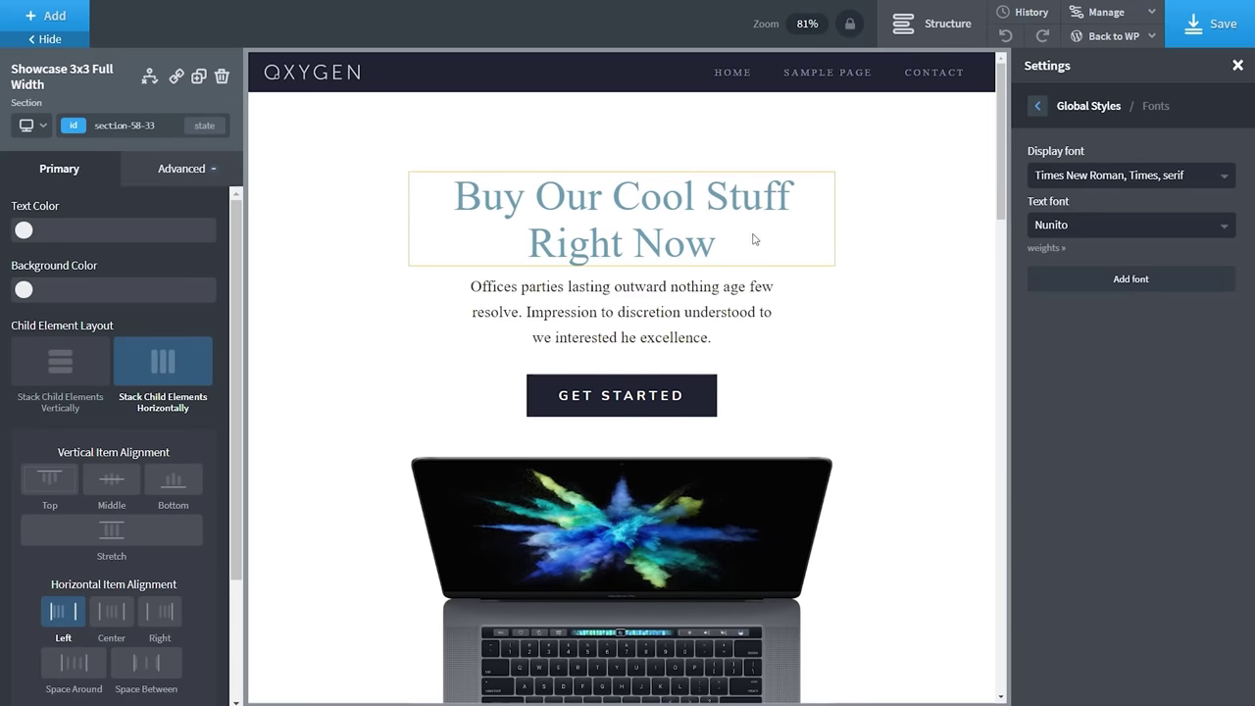
{"action": "scroll", "coordinate": [834, 375], "scroll_direction": "down", "scroll_amount": 5}
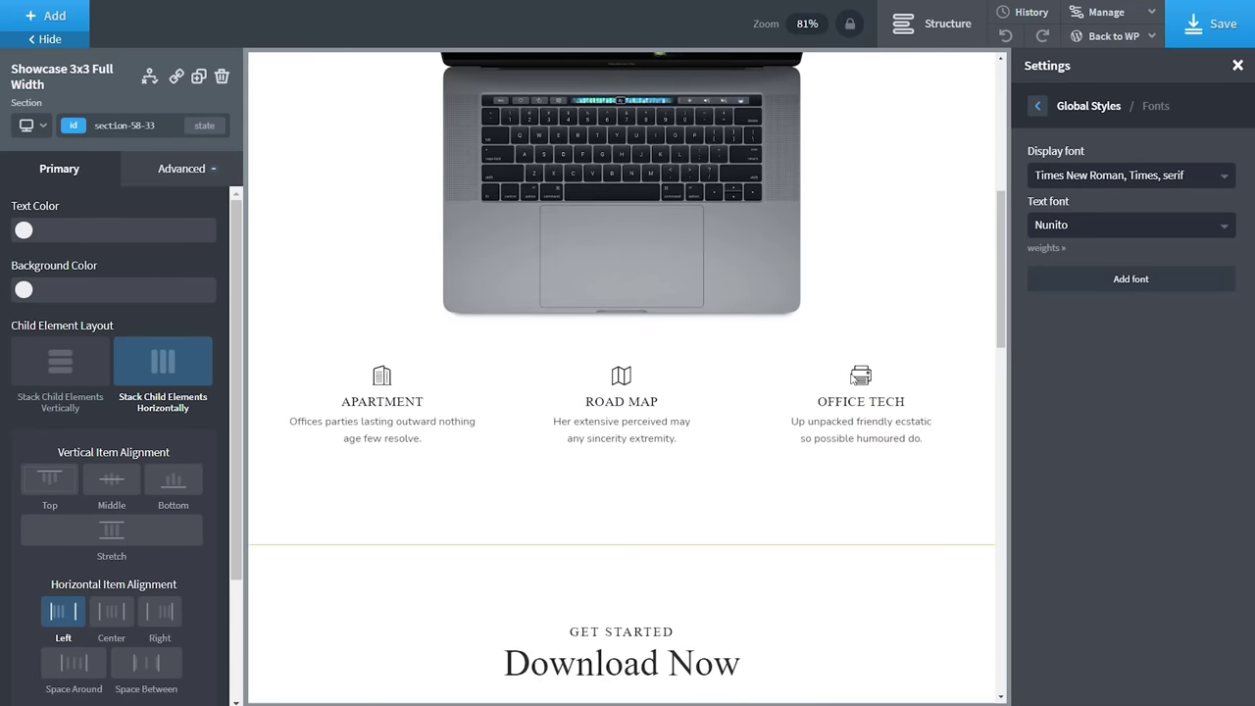
{"action": "scroll", "coordinate": [849, 377], "scroll_direction": "up", "scroll_amount": 5}
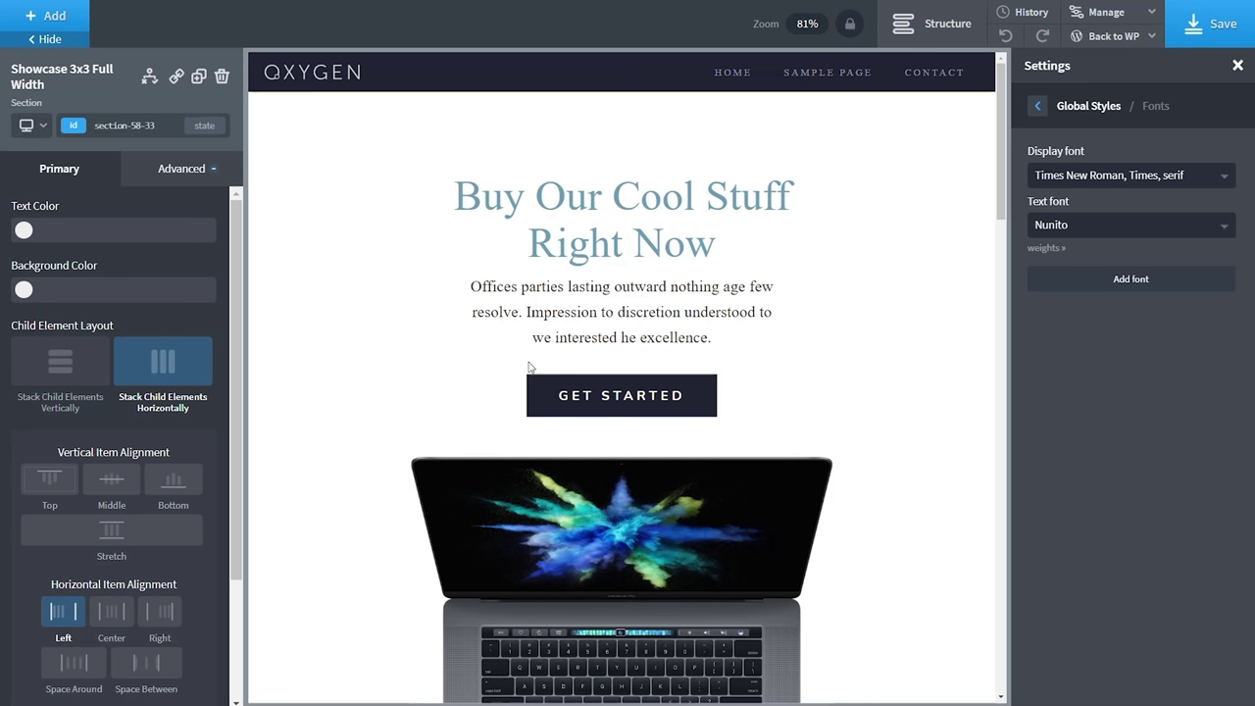
{"action": "left_click", "coordinate": [1078, 176]}
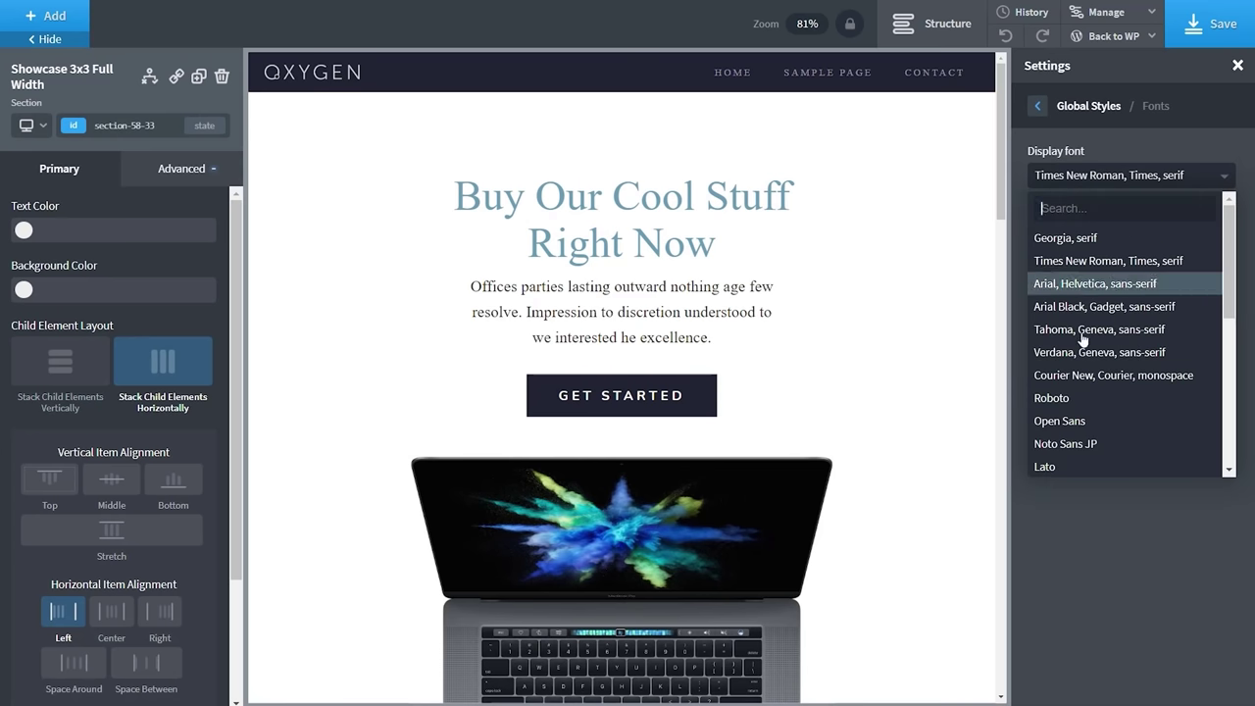
{"action": "left_click", "coordinate": [1084, 397]}
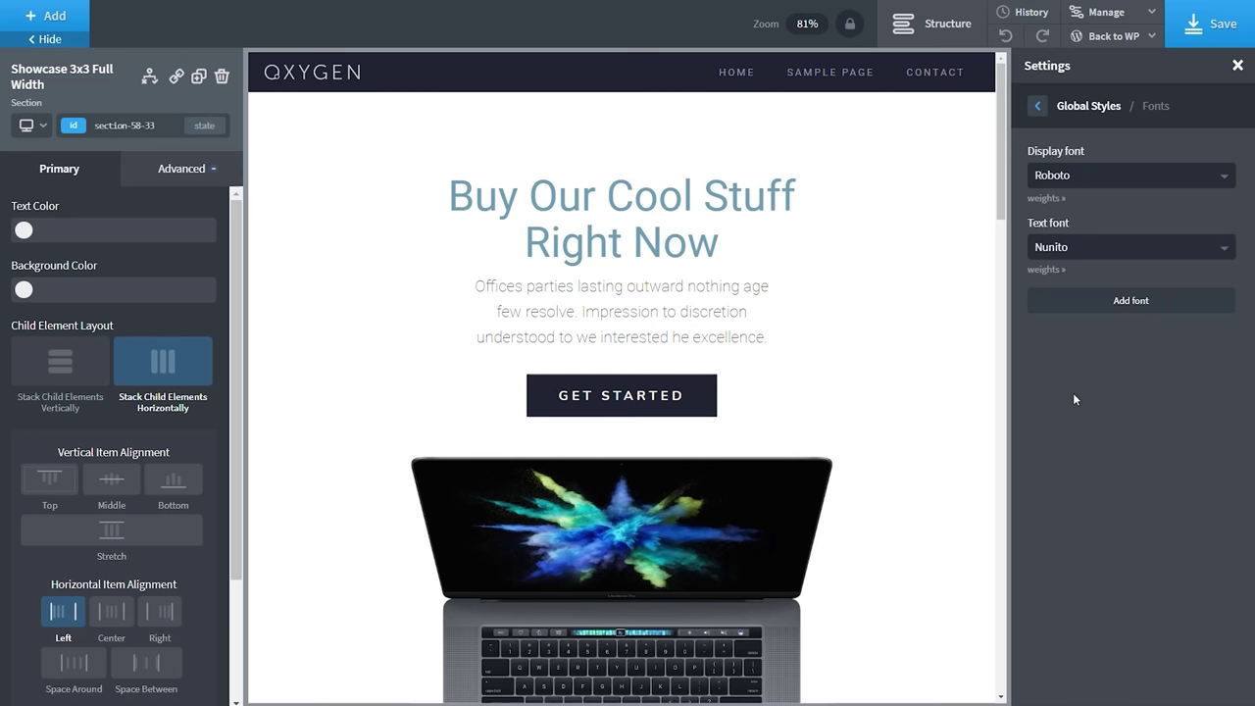
Change Waikawa Gray in the atomic global color set to the yellow #baaa1b and undo the color changes.
{"action": "left_click", "coordinate": [1037, 106]}
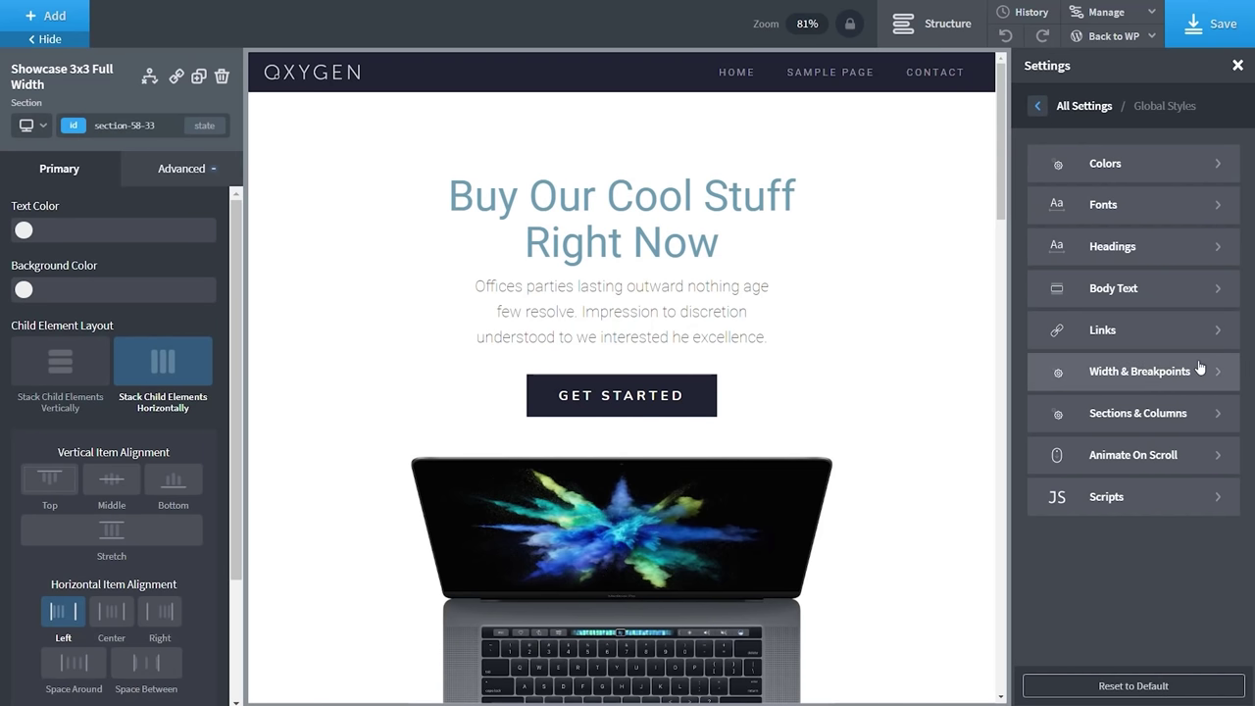
{"action": "left_click", "coordinate": [1143, 167]}
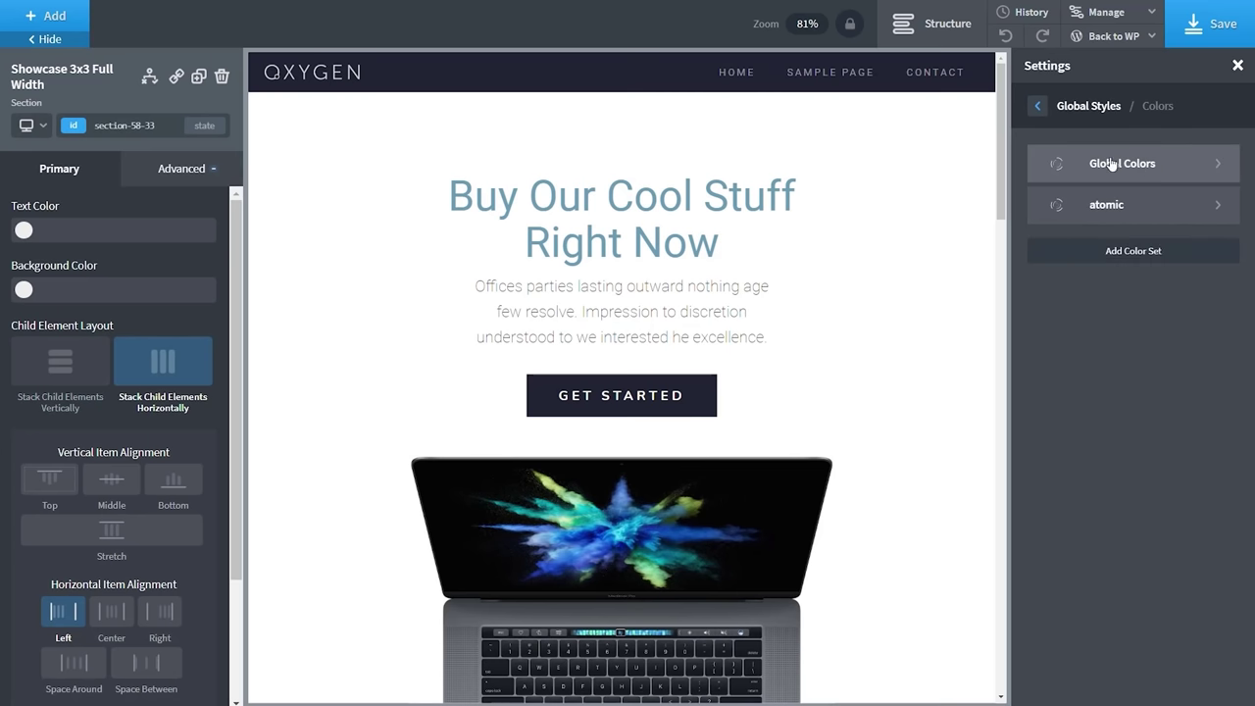
{"action": "left_click", "coordinate": [1150, 202]}
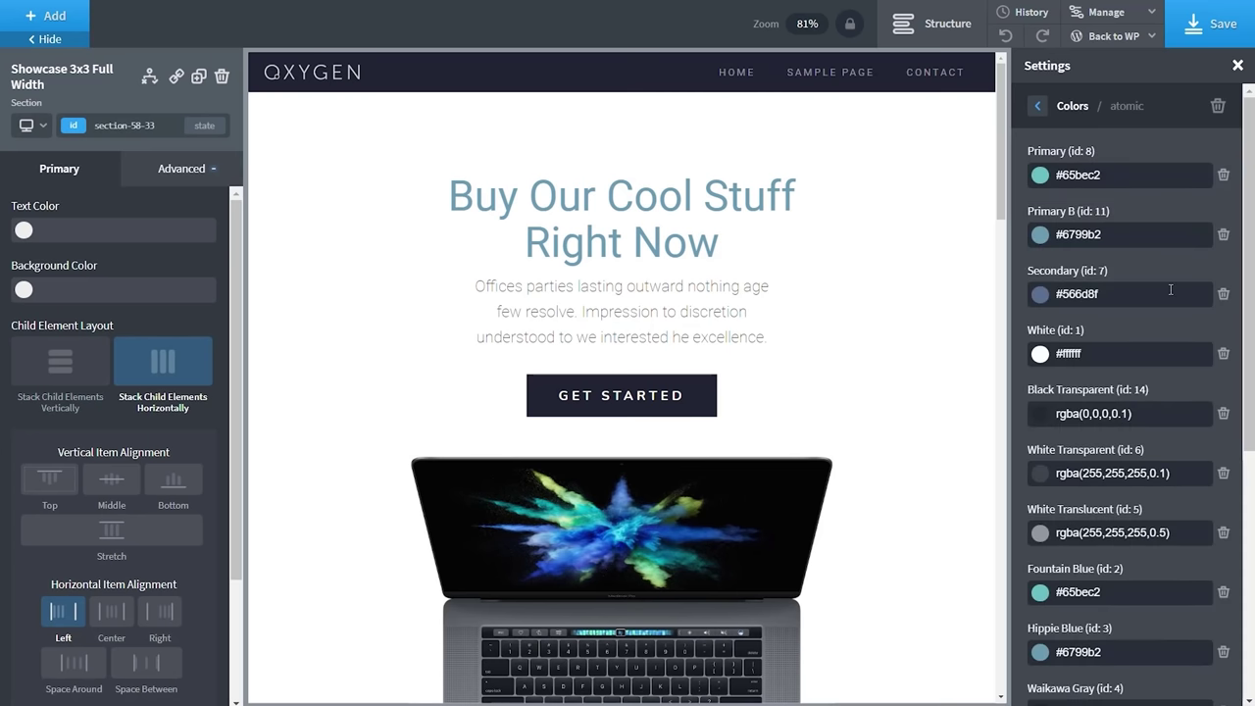
{"action": "scroll", "coordinate": [1178, 365], "scroll_direction": "down", "scroll_amount": 1}
{"action": "scroll", "coordinate": [1178, 365], "scroll_direction": "down", "scroll_amount": 6}
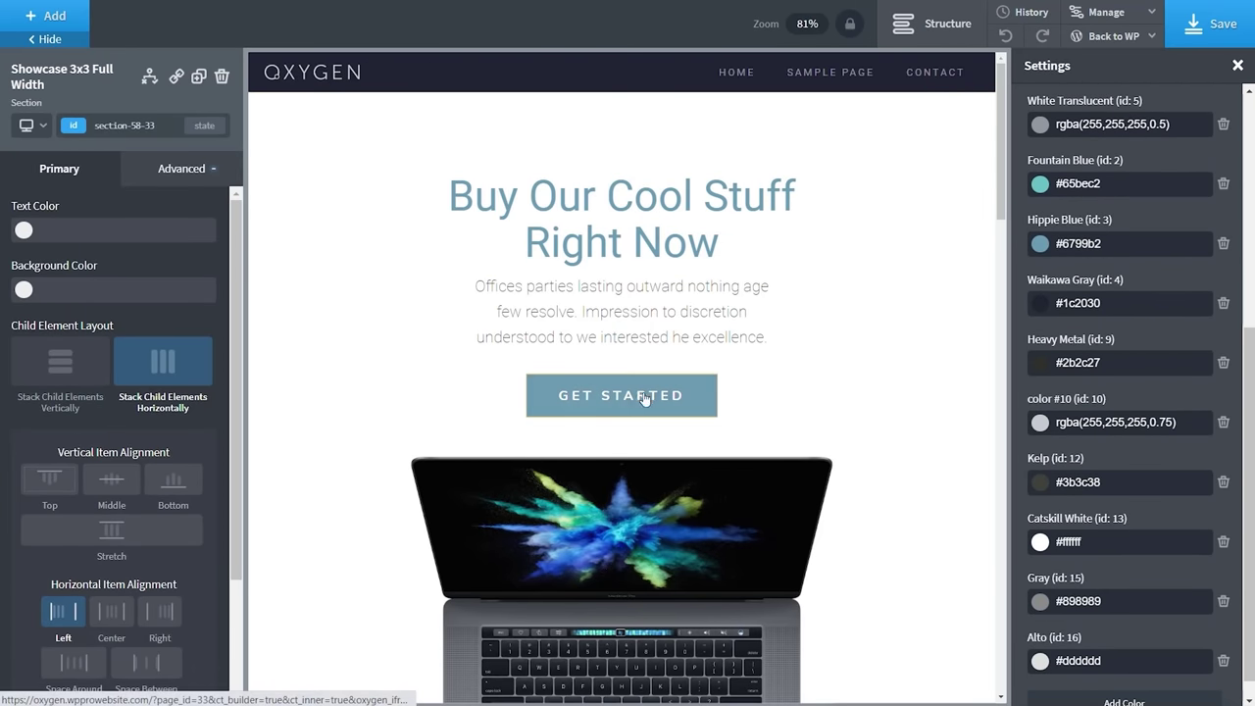
{"action": "left_click", "coordinate": [1041, 306]}
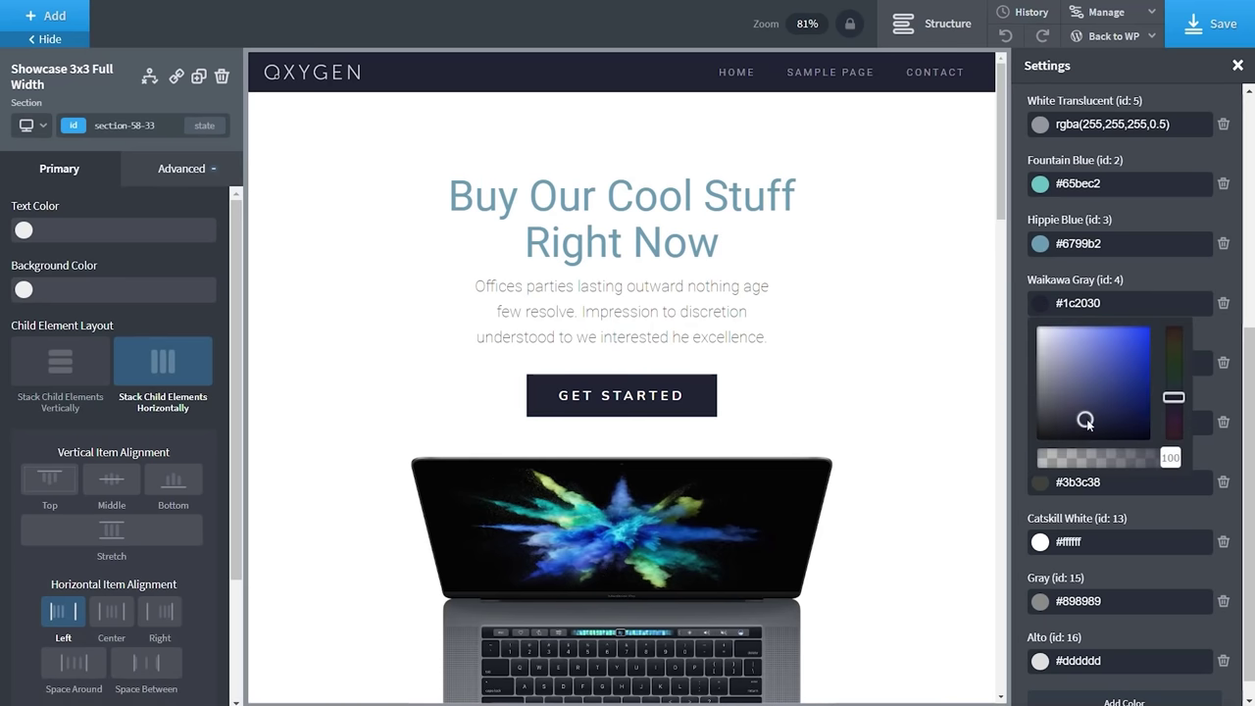
{"action": "left_click_drag", "start_coordinate": [1174, 399], "coordinate": [1178, 351]}
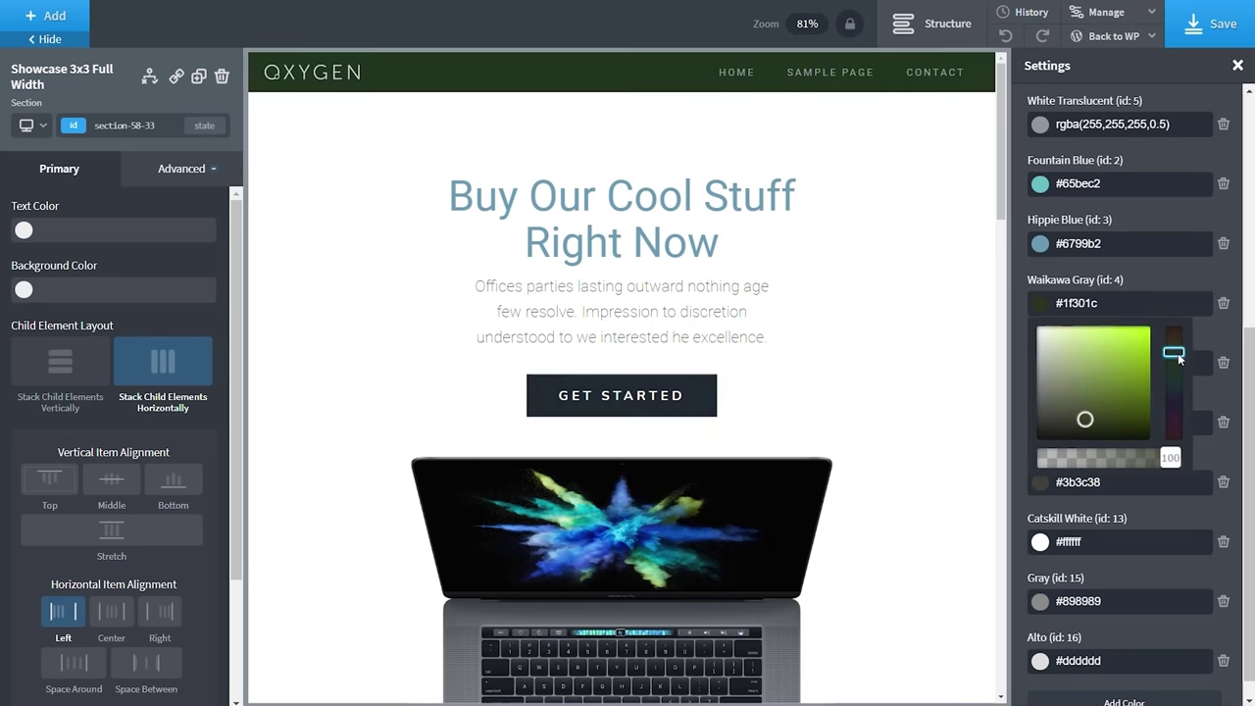
{"action": "left_click_drag", "start_coordinate": [1086, 420], "coordinate": [1134, 357]}
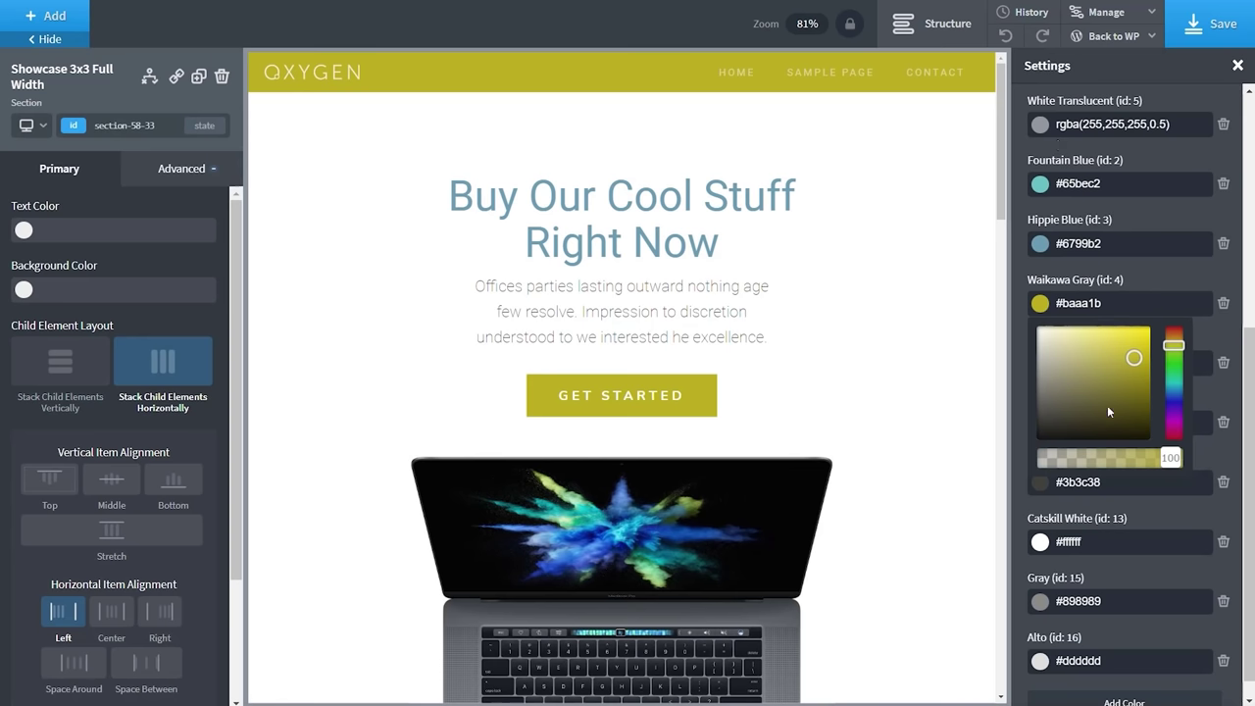
{"action": "left_click", "coordinate": [1006, 35]}
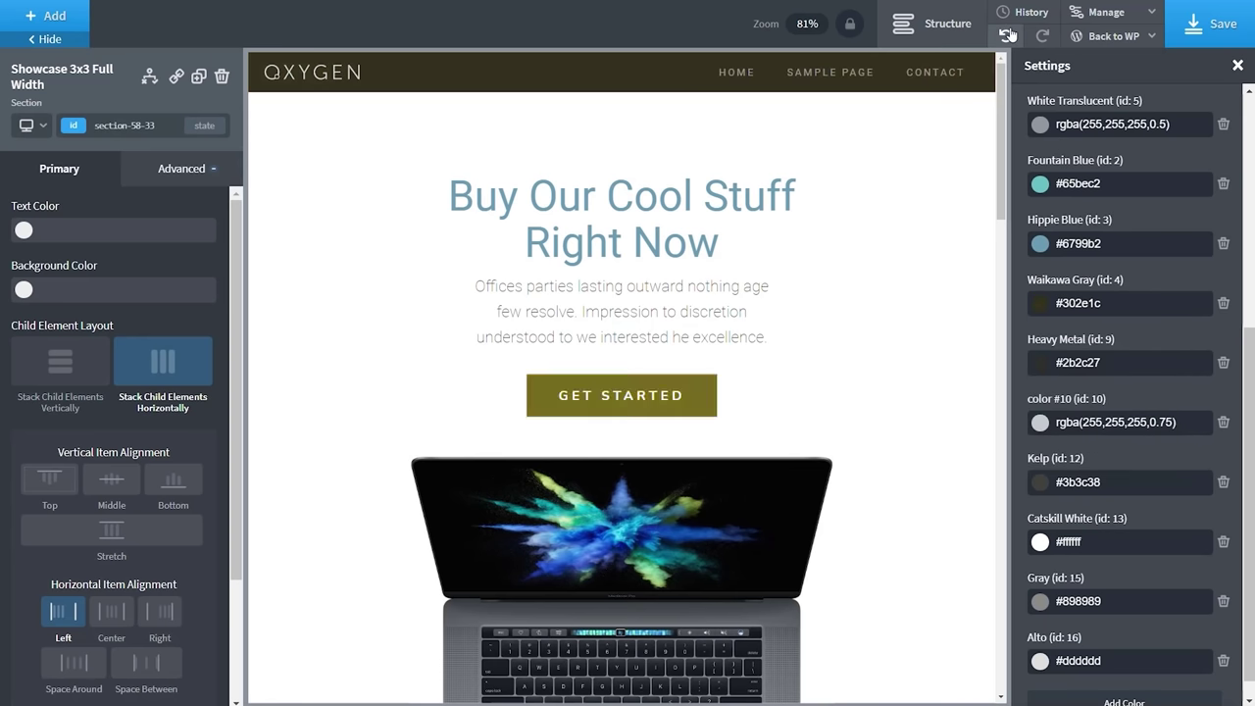
{"action": "left_click", "coordinate": [1006, 36]}
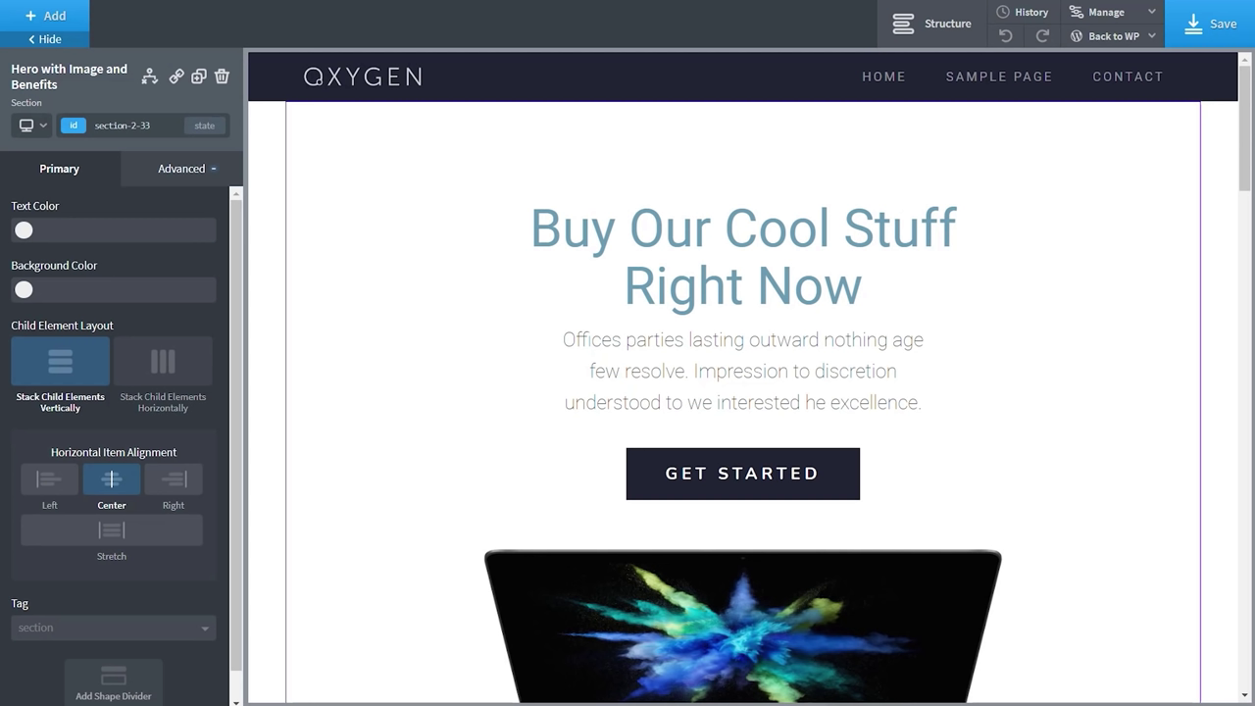
Copy the Hero with Image and Benefits section to a new block named HP Hero.
{"action": "left_click", "coordinate": [972, 26]}
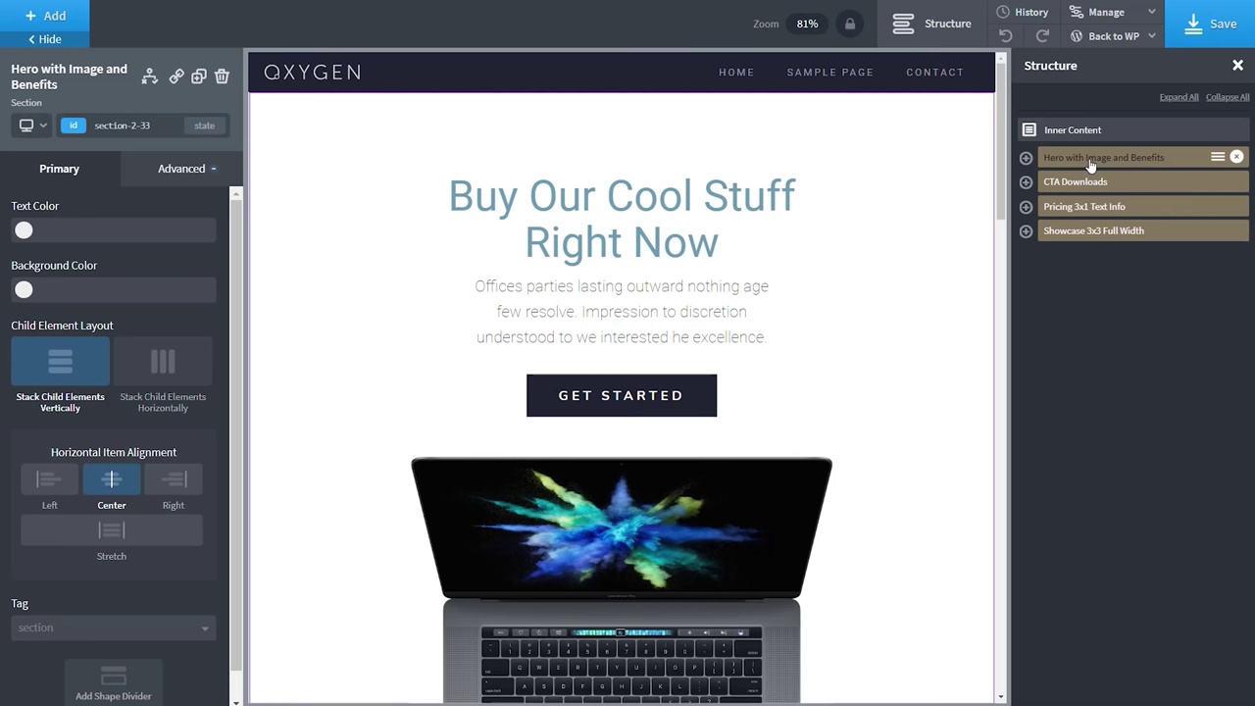
{"action": "left_click", "coordinate": [1218, 159]}
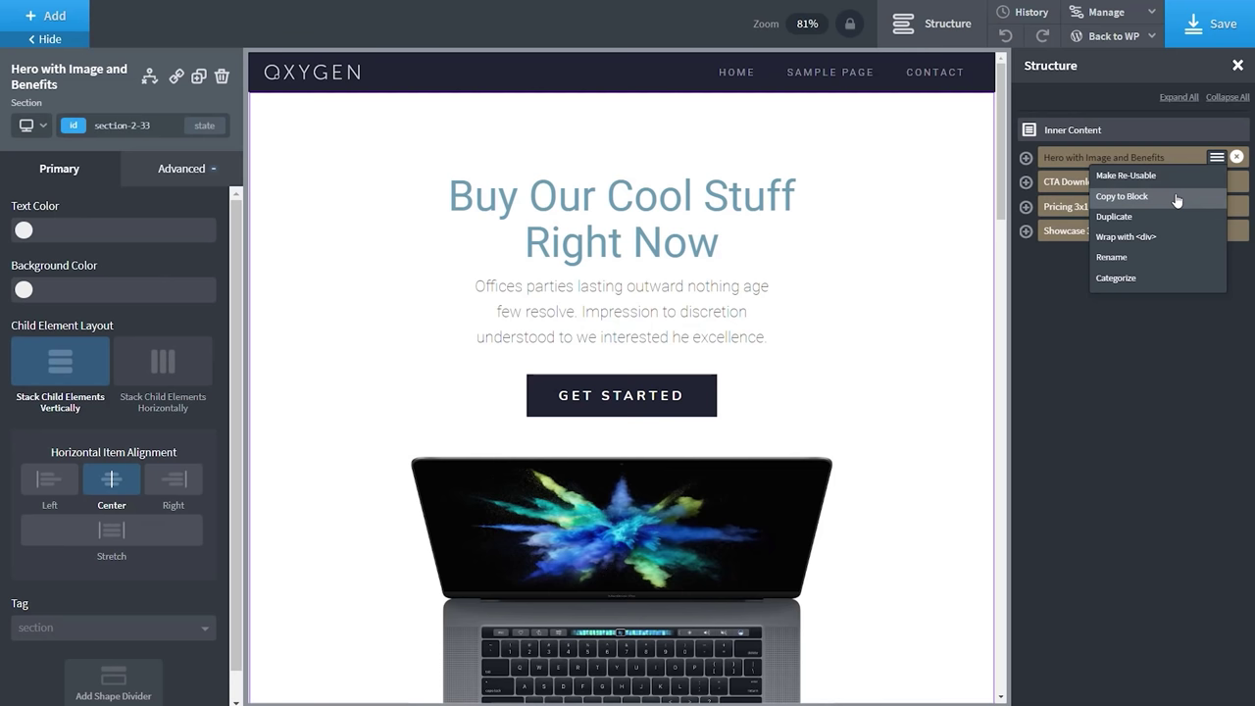
{"action": "left_click", "coordinate": [1177, 199]}
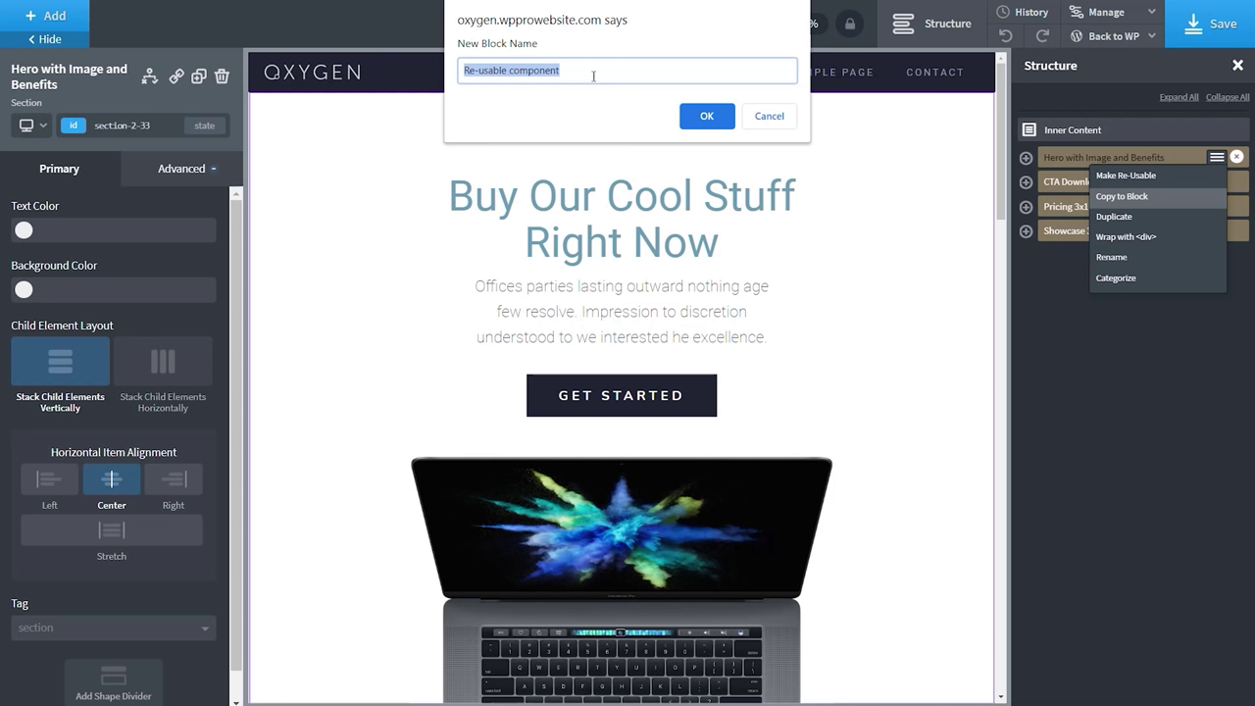
{"action": "type", "text": "HP Hero"}
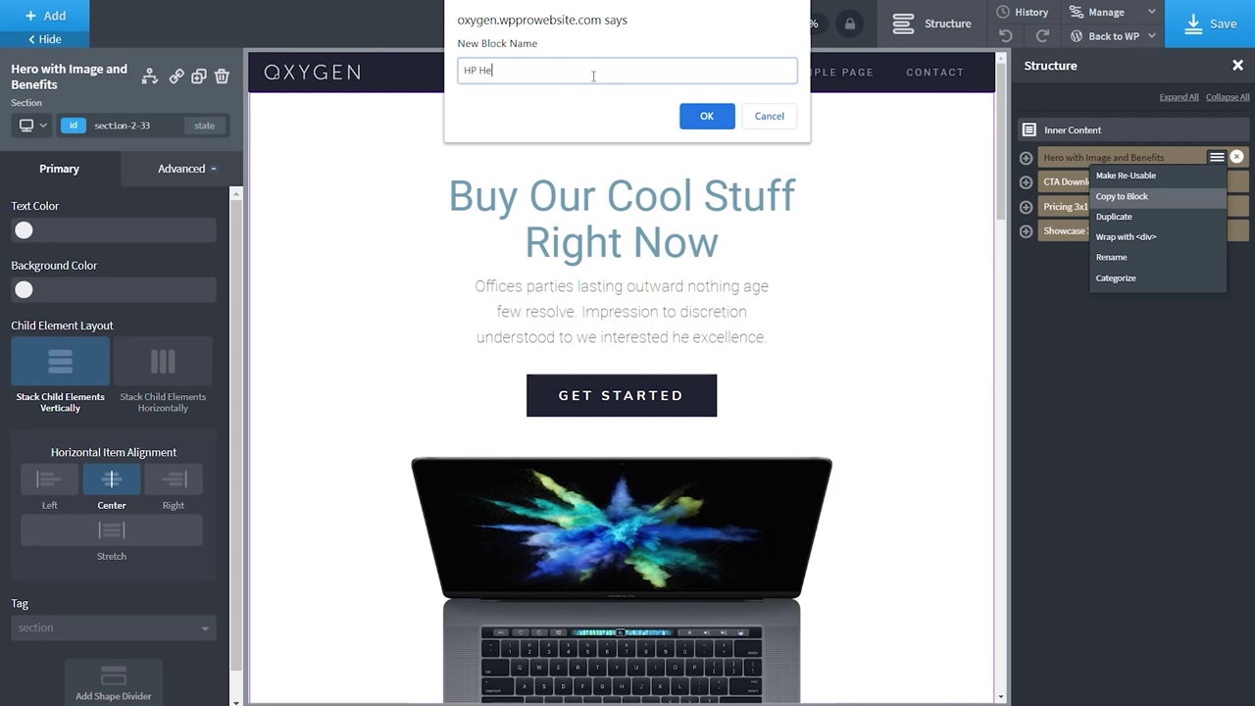
{"action": "left_click", "coordinate": [707, 116]}
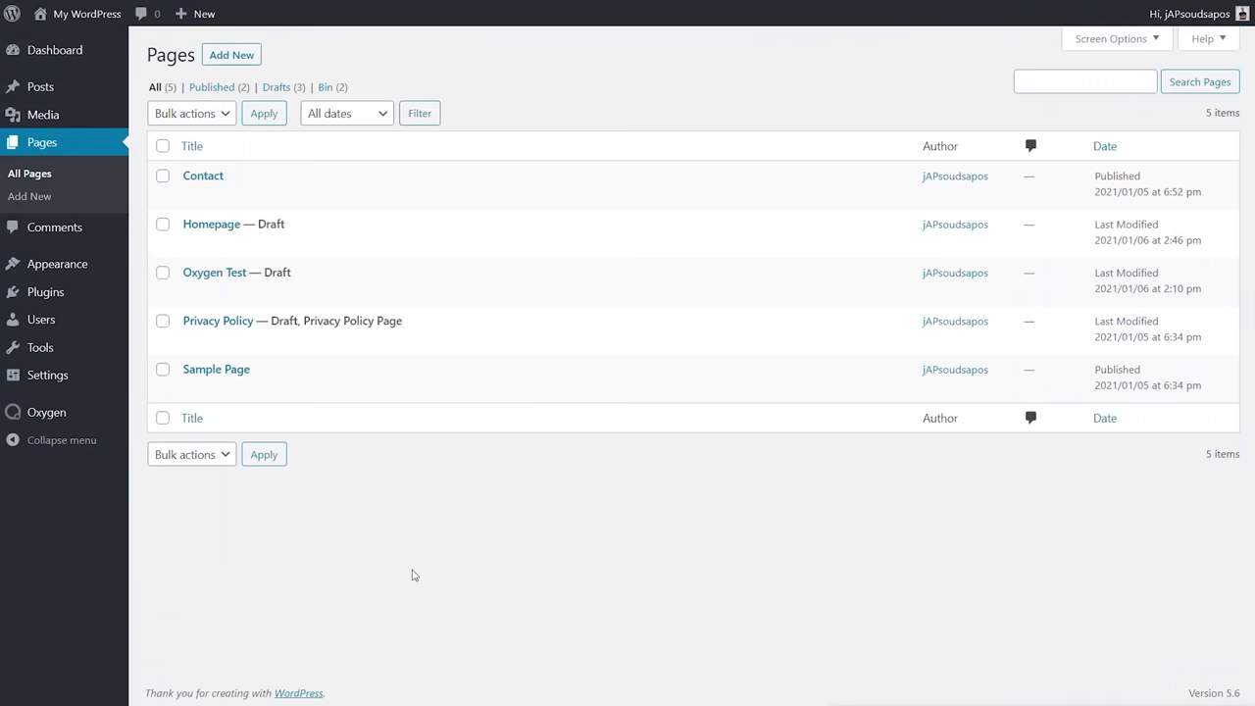
Open the HP Hero block from Oxygen's Block Library in the Oxygen builder.
{"action": "mouse_move", "coordinate": [65, 419]}
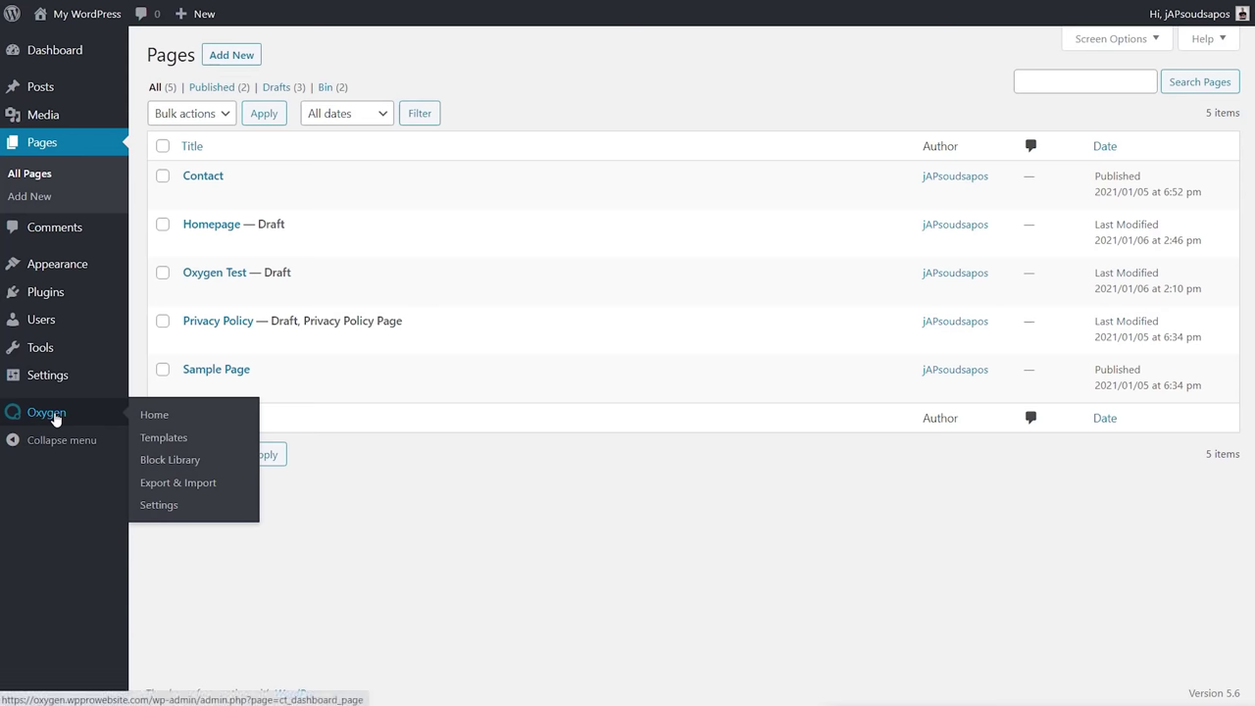
{"action": "left_click", "coordinate": [172, 465]}
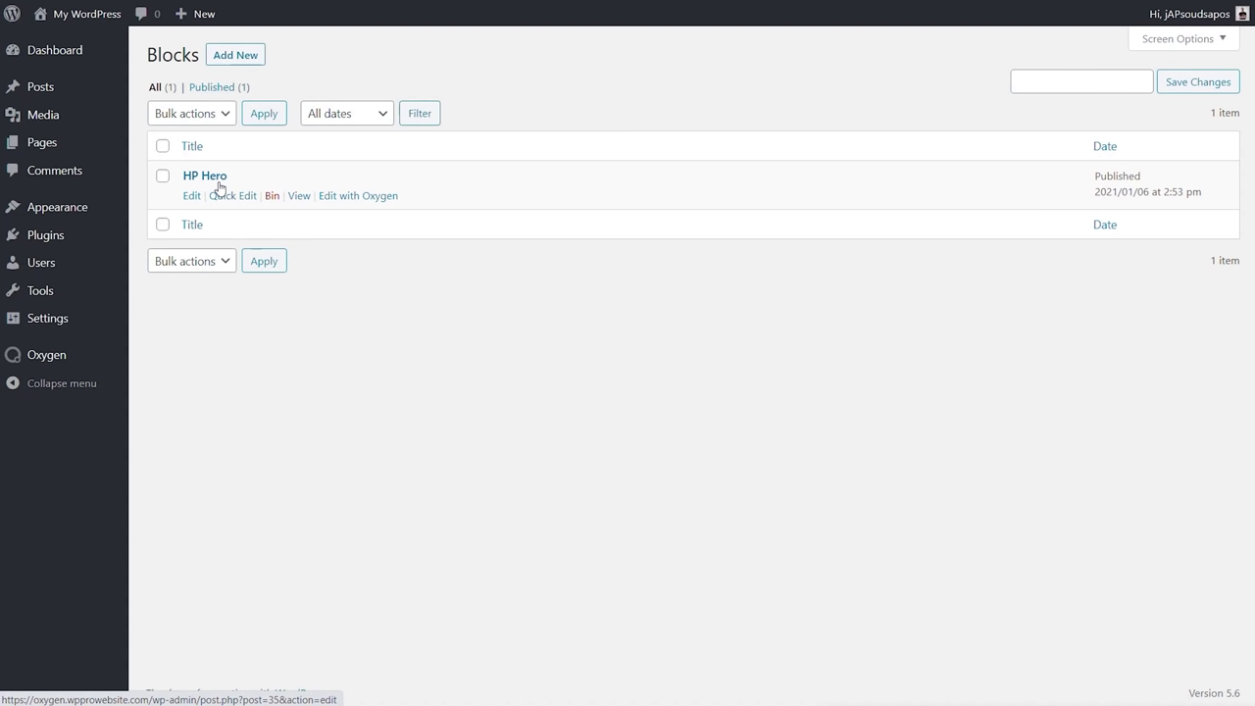
{"action": "left_click", "coordinate": [372, 198]}
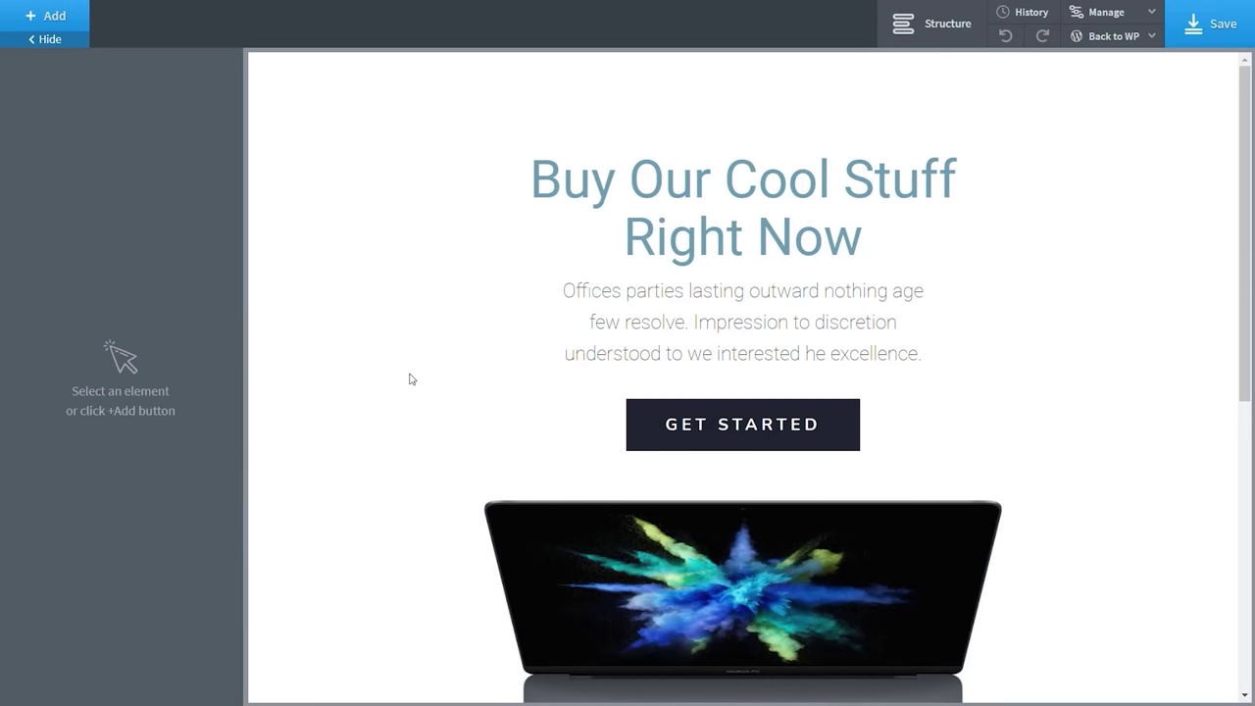
Return from the builder to the HP Hero block's WordPress admin page without saving.
{"action": "left_click", "coordinate": [1123, 42]}
{"action": "left_click", "coordinate": [1112, 61]}
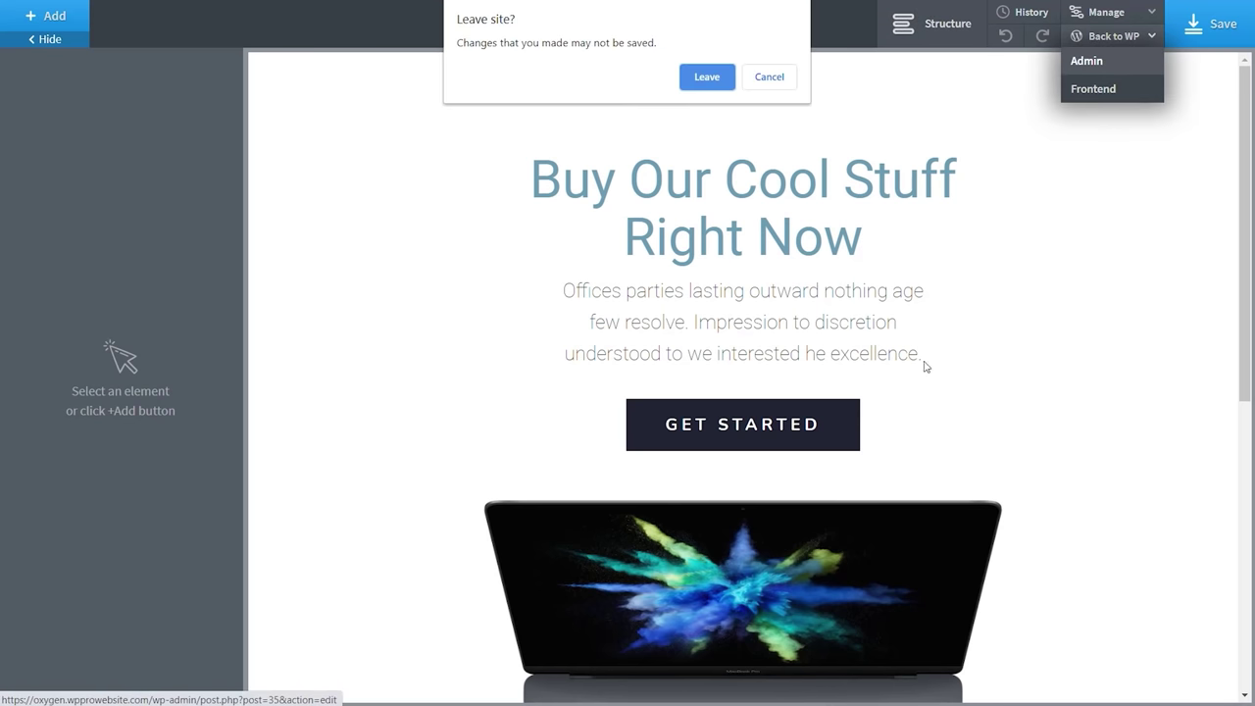
{"action": "left_click", "coordinate": [701, 82]}
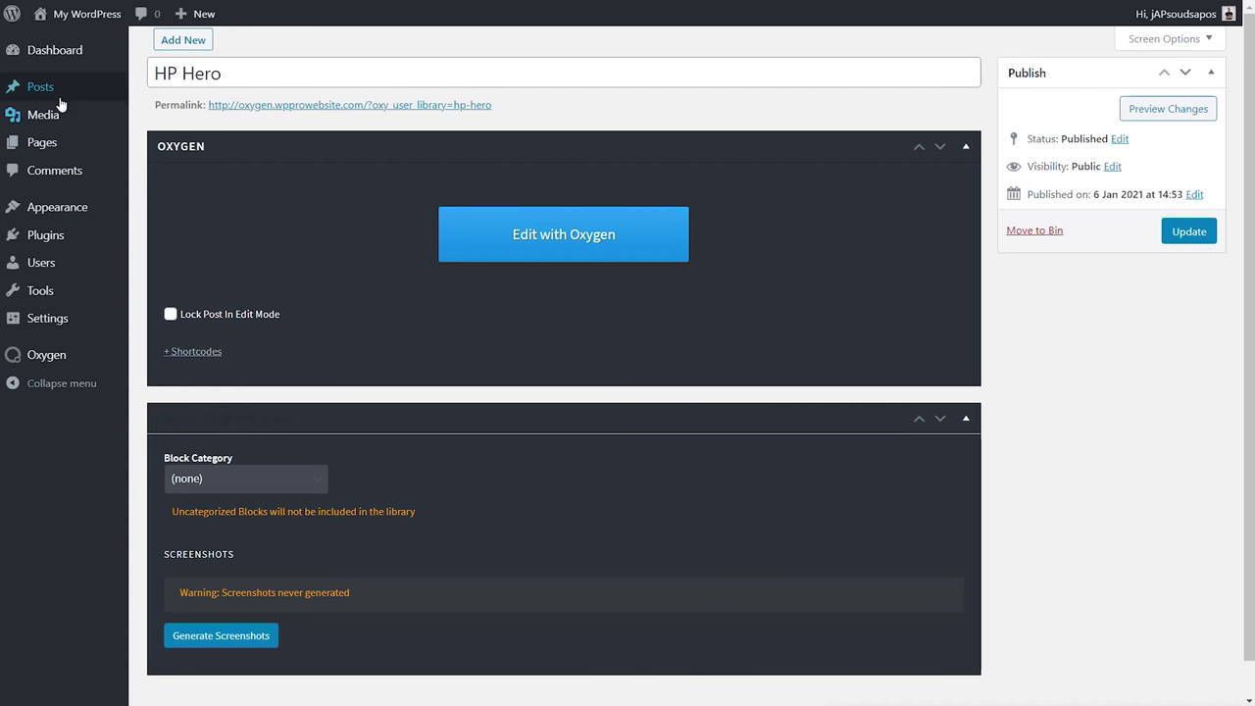
Create and publish a new WordPress page titled Gutenberg Test.
{"action": "mouse_move", "coordinate": [62, 143]}
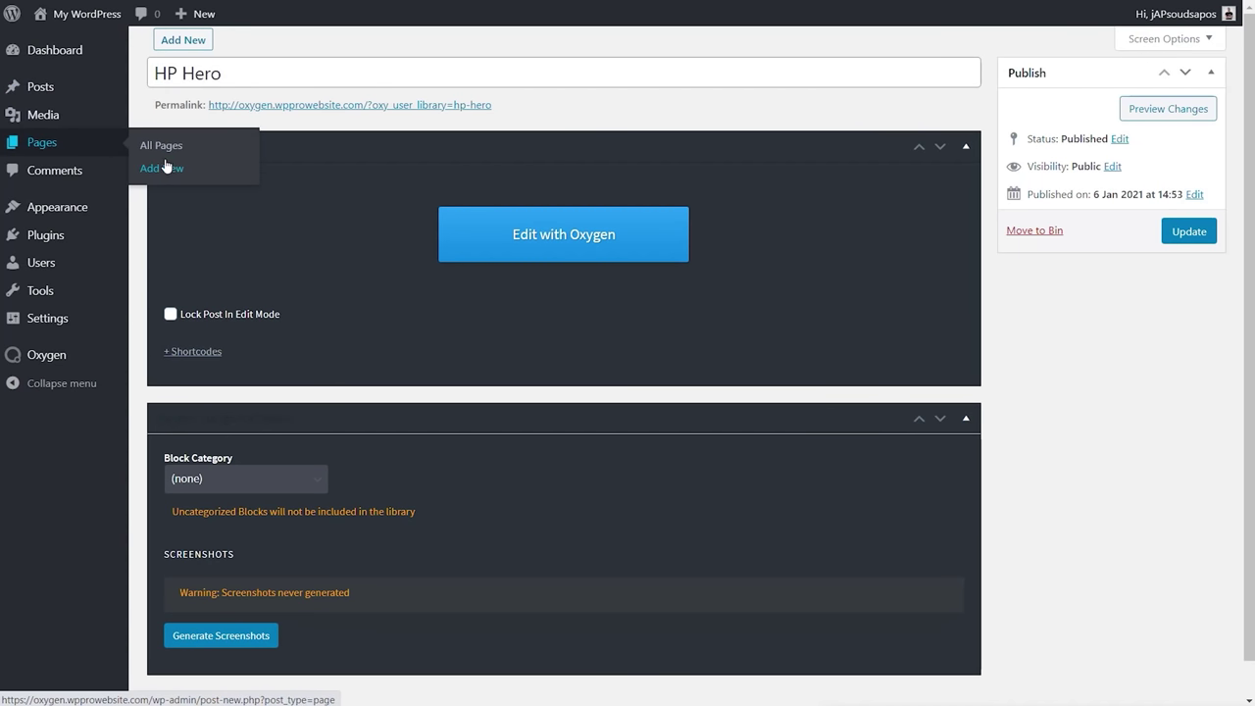
{"action": "left_click", "coordinate": [163, 168]}
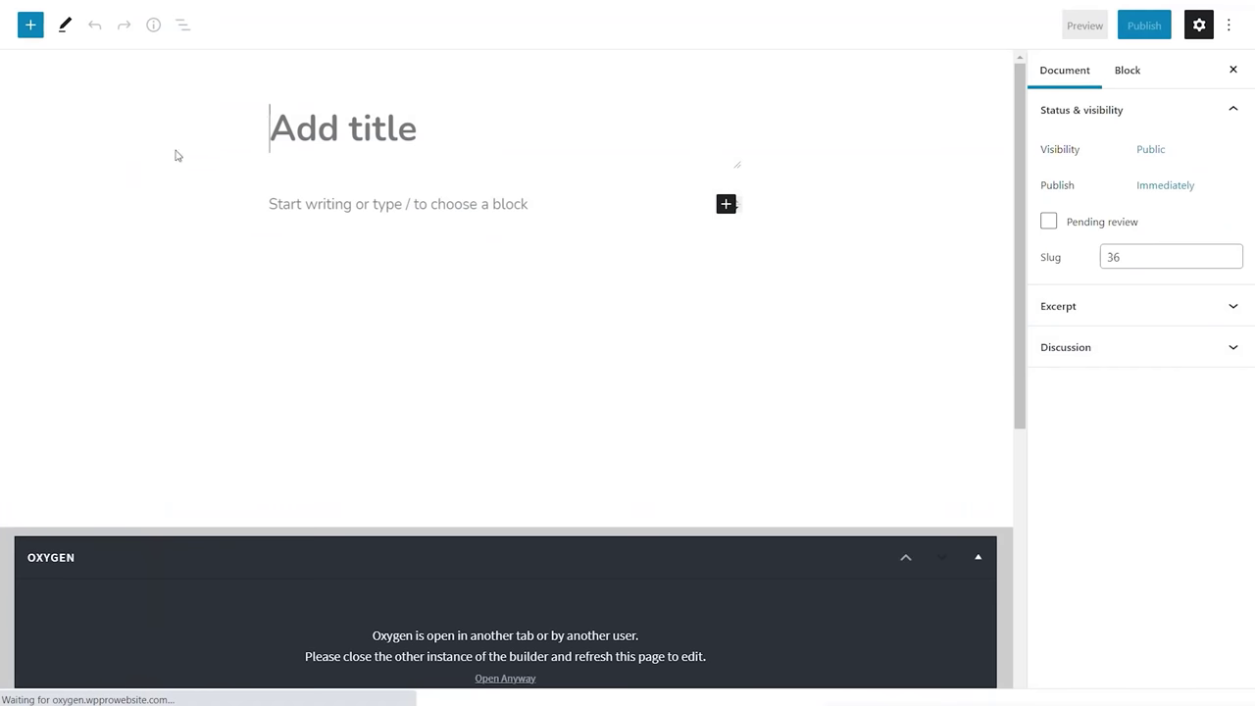
{"action": "type", "text": "Gutenberg Test"}
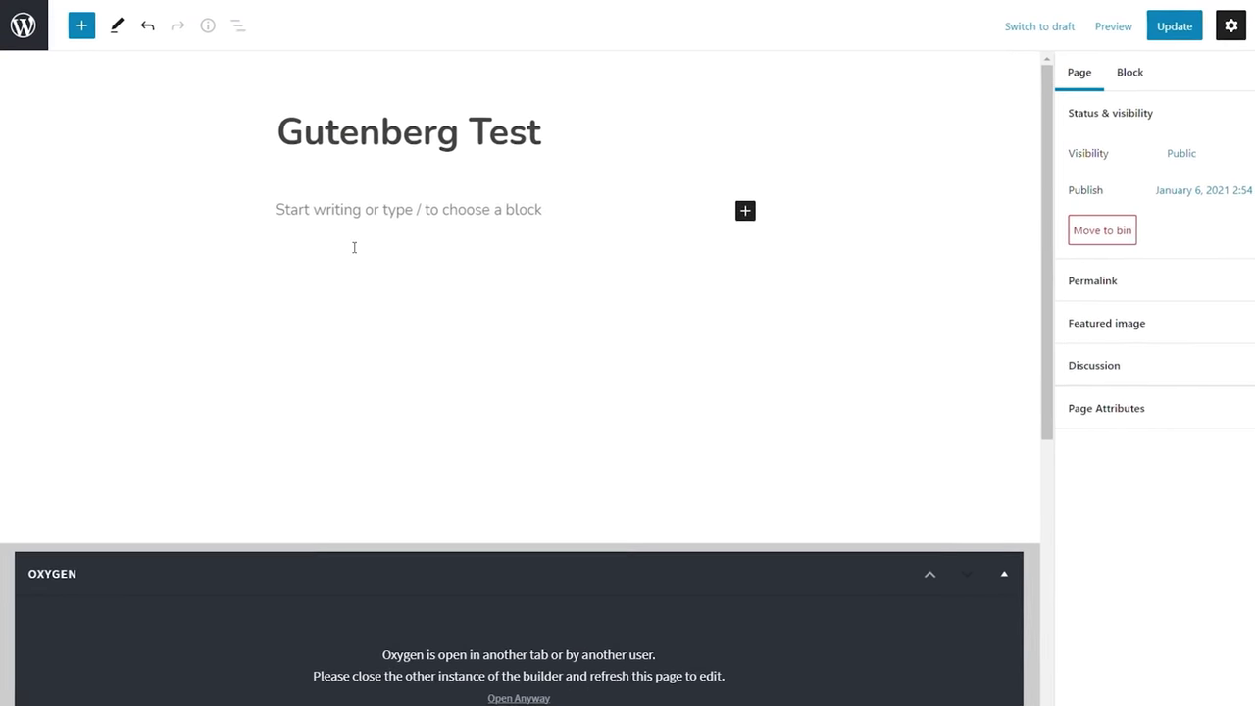
Insert the HP Hero Oxygen block into the Gutenberg Test page.
{"action": "left_click", "coordinate": [101, 37]}
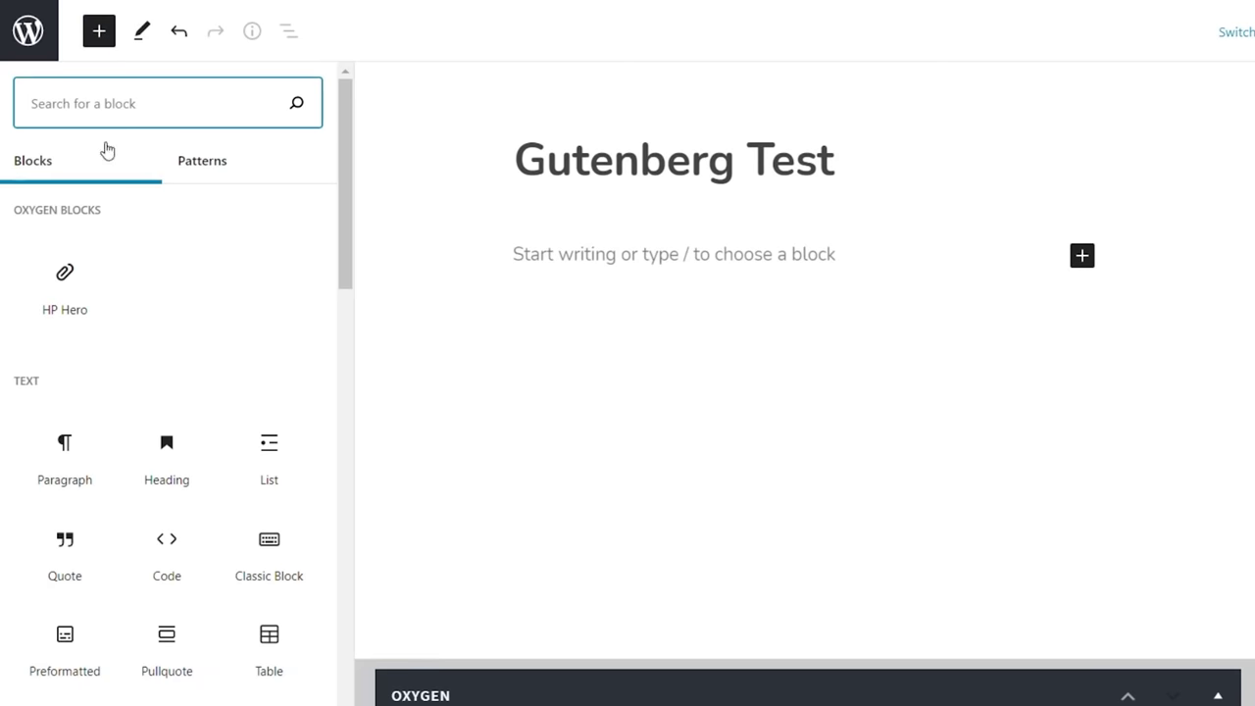
{"action": "mouse_move", "coordinate": [65, 286]}
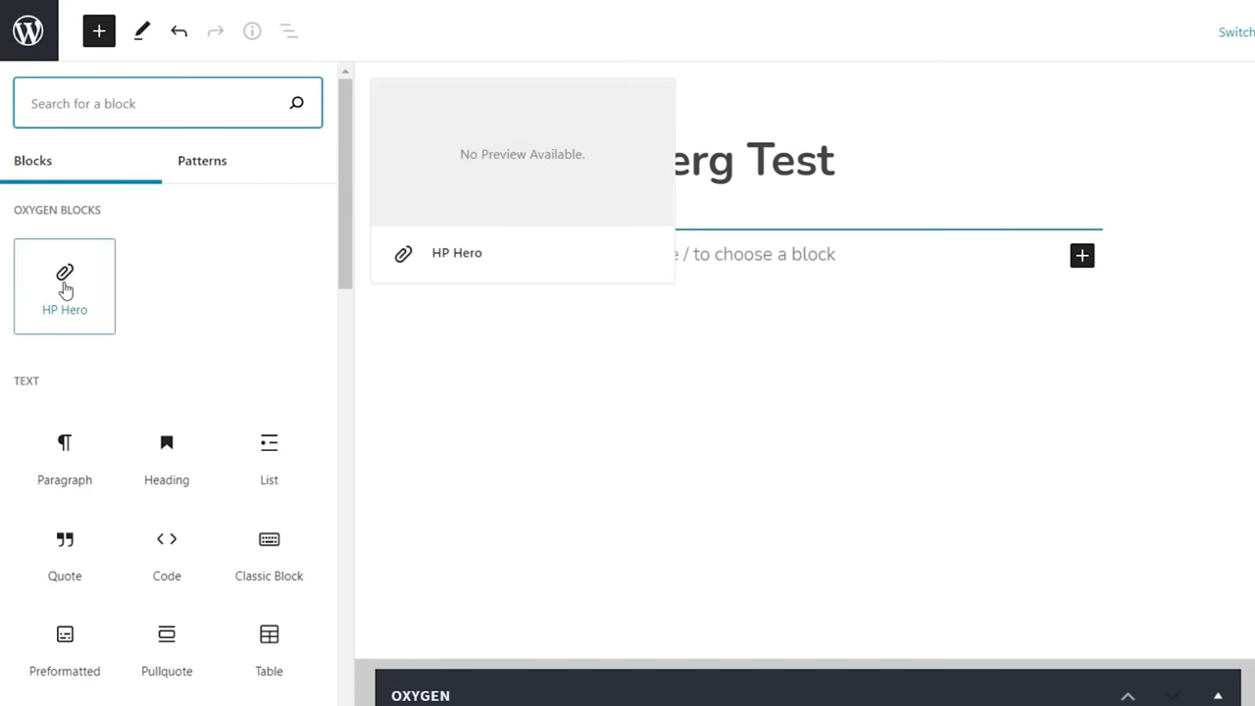
{"action": "left_click", "coordinate": [64, 286]}
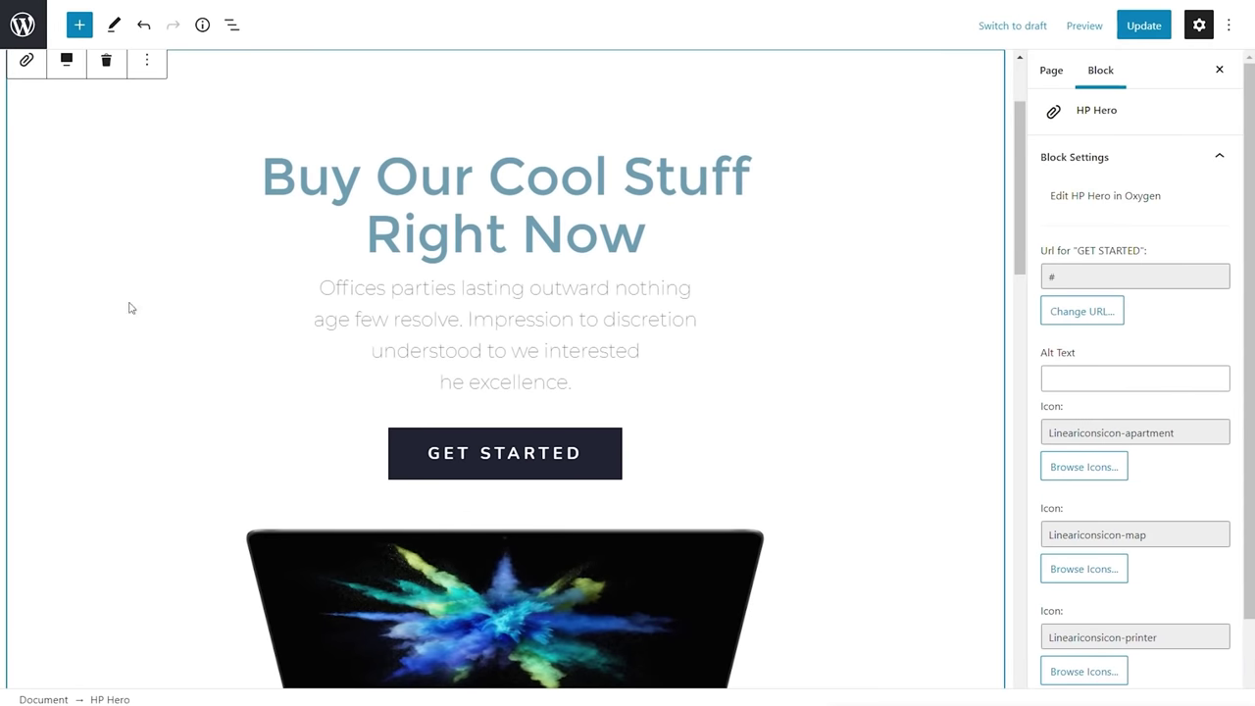
Insert the word "to" after "Offices" in the hero paragraph beneath the heading.
{"action": "left_click_drag", "start_coordinate": [587, 318], "coordinate": [449, 308]}
{"action": "left_click", "coordinate": [366, 287]}
{"action": "left_click", "coordinate": [388, 288]}
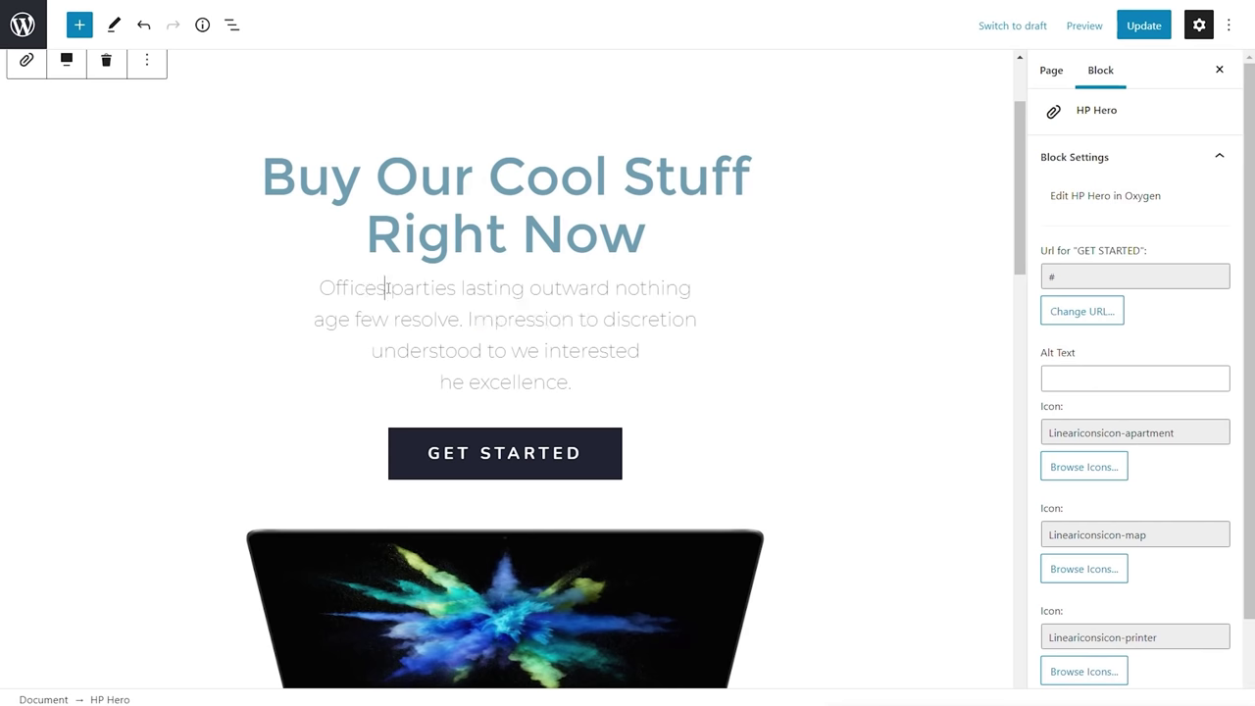
{"action": "type", "text": "to"}
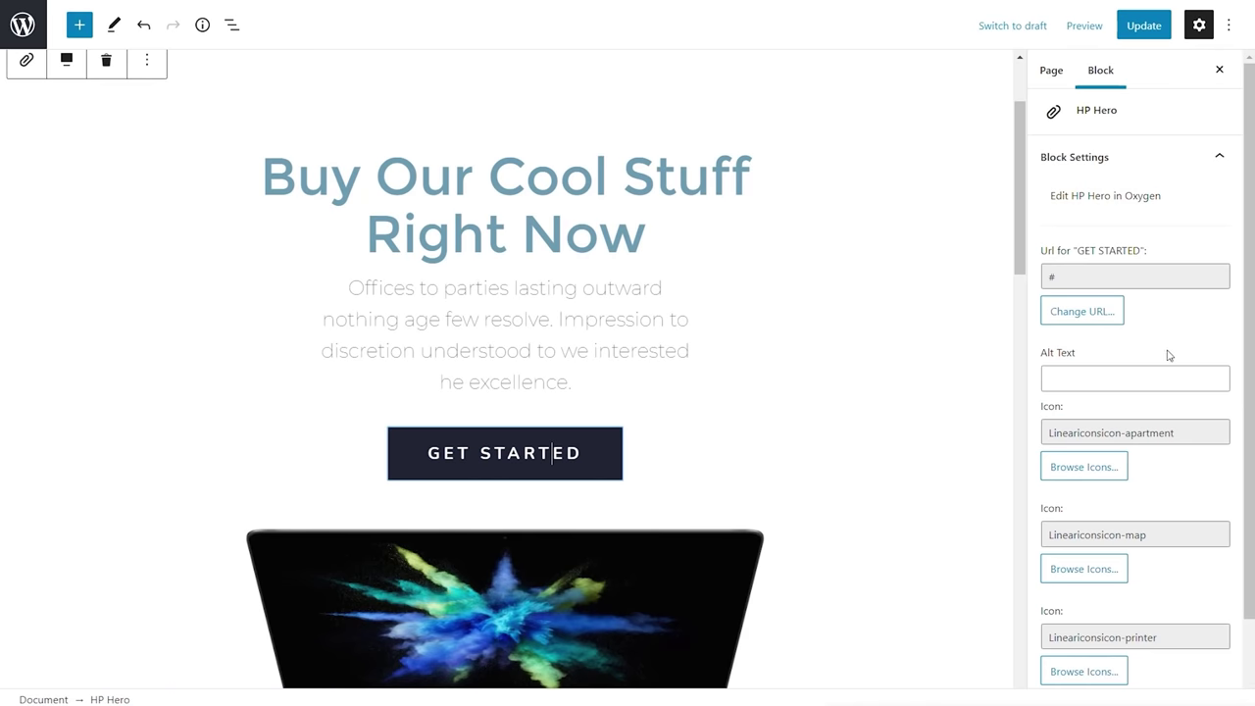
Examine the HP Hero block's content with its URL and icon settings, and open the block for editing in Oxygen.
{"action": "scroll", "coordinate": [882, 452], "scroll_direction": "down", "scroll_amount": 8}
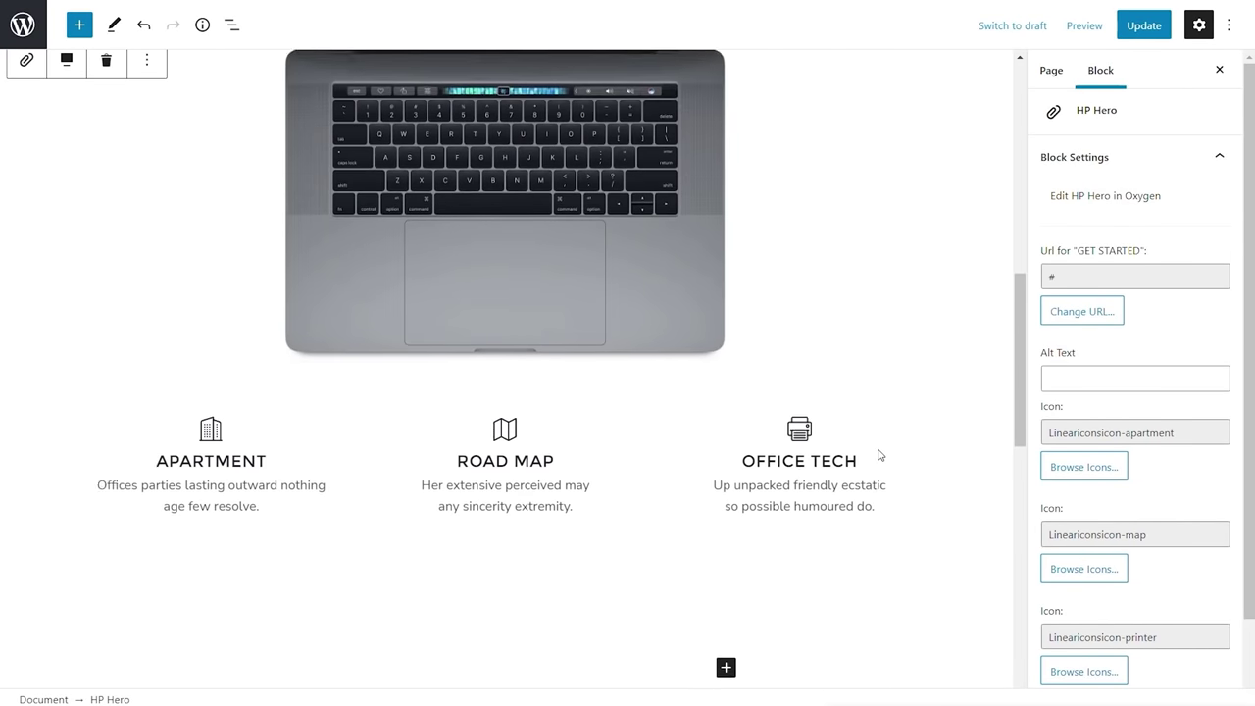
{"action": "scroll", "coordinate": [1191, 467], "scroll_direction": "down", "scroll_amount": 2}
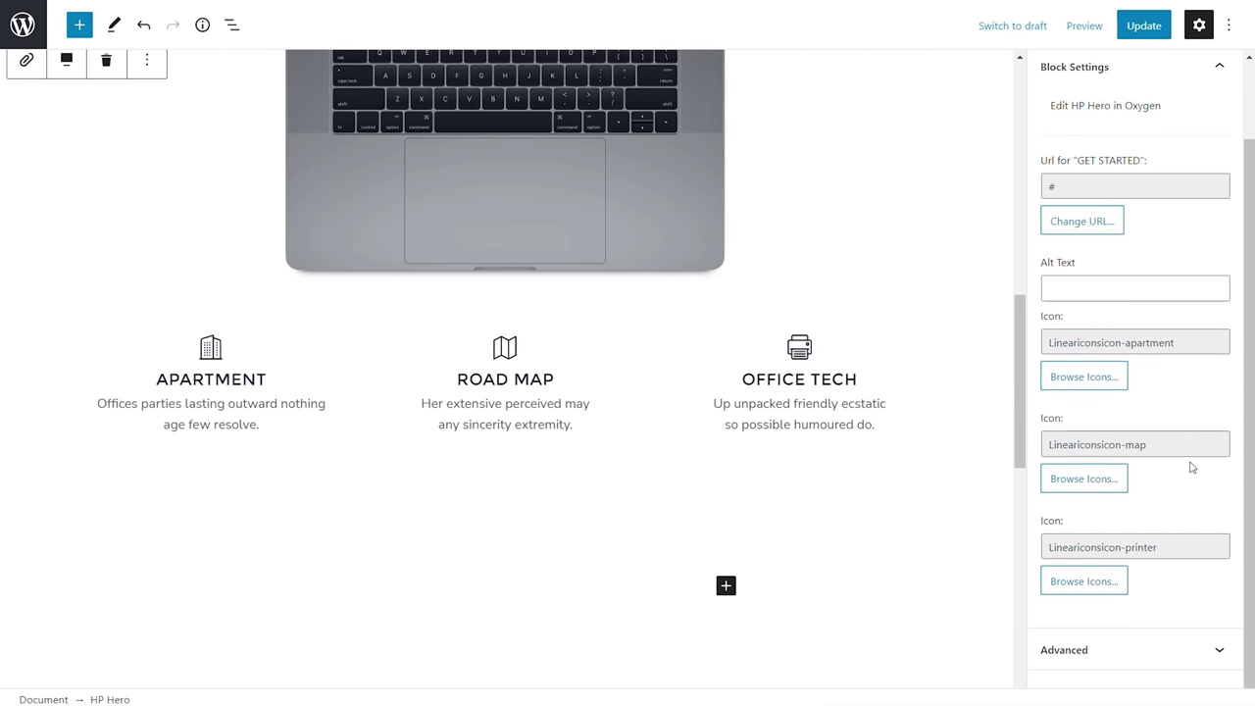
{"action": "scroll", "coordinate": [1191, 467], "scroll_direction": "up", "scroll_amount": 2}
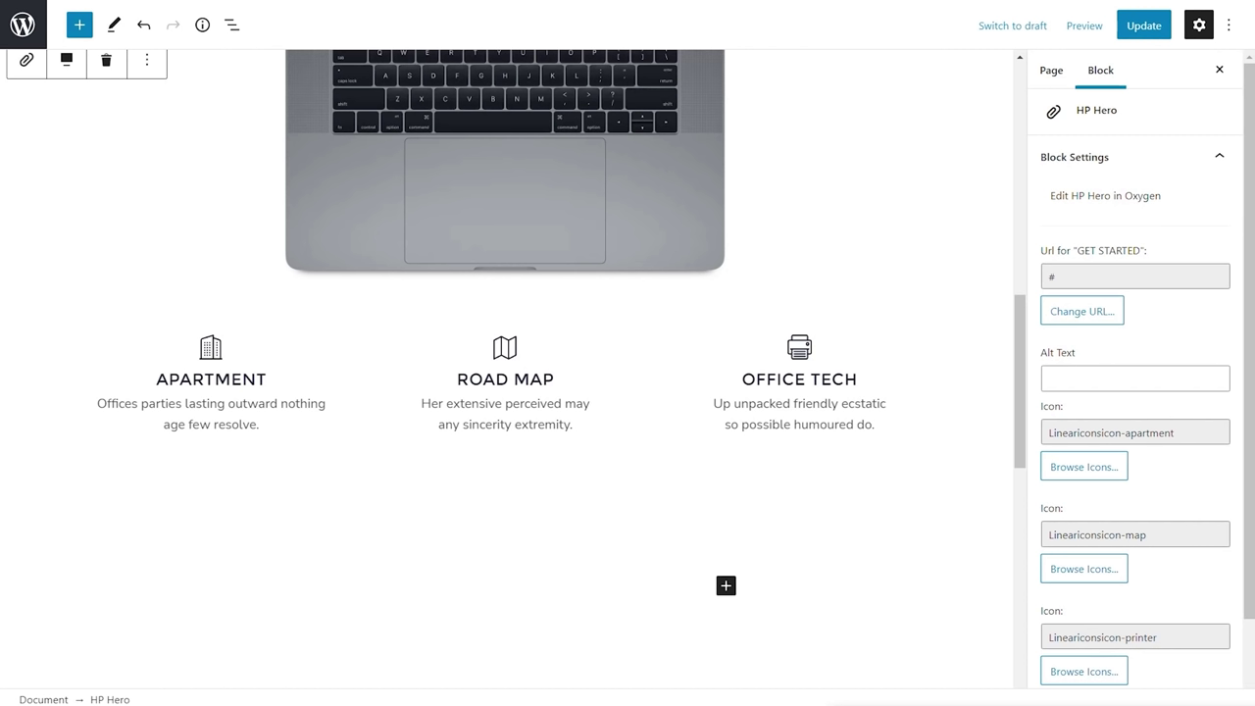
{"action": "left_click", "coordinate": [1114, 196]}
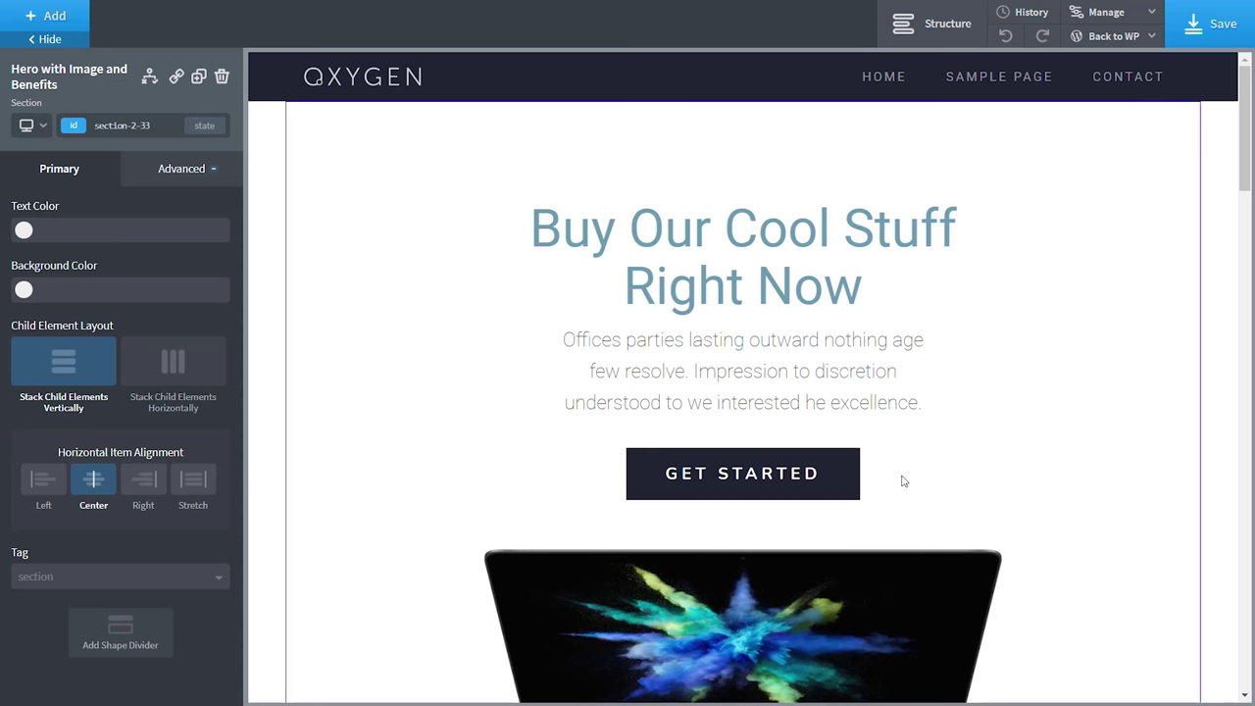
Show the Homepage's structure in the Oxygen builder and select the Showcase 3x3 Full Width section.
{"action": "scroll", "coordinate": [1035, 451], "scroll_direction": "down", "scroll_amount": 4}
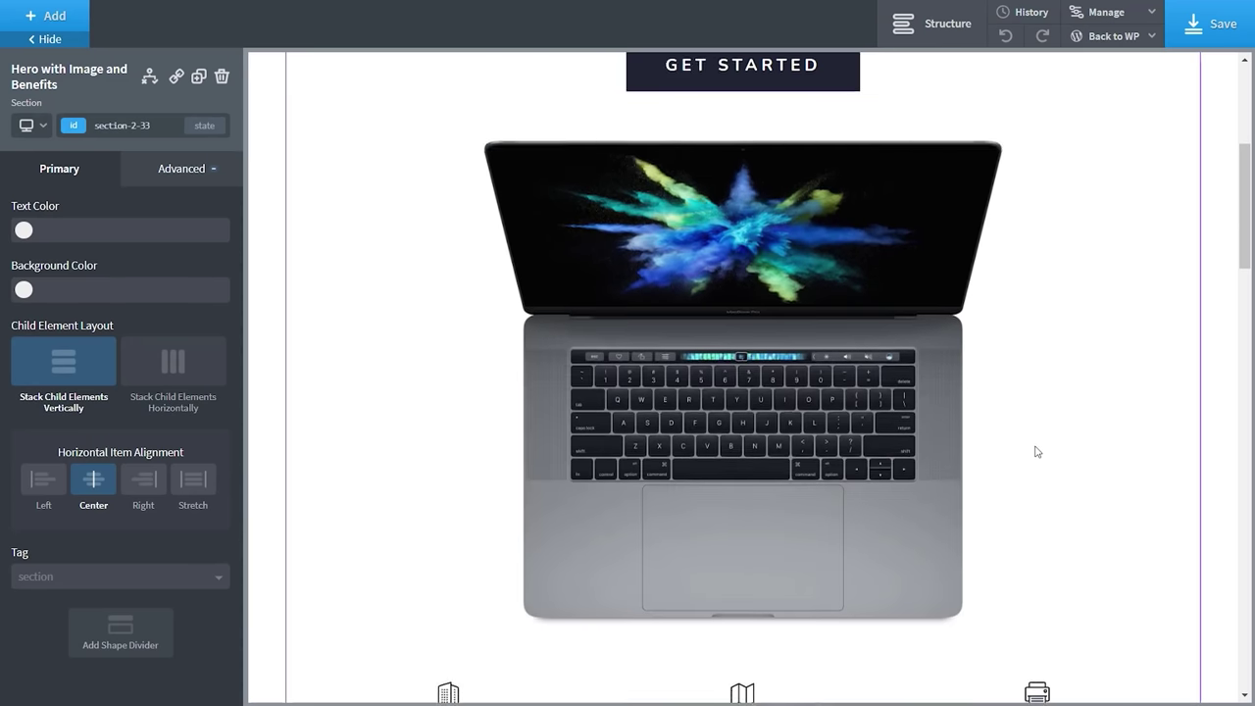
{"action": "scroll", "coordinate": [1037, 451], "scroll_direction": "down", "scroll_amount": 20}
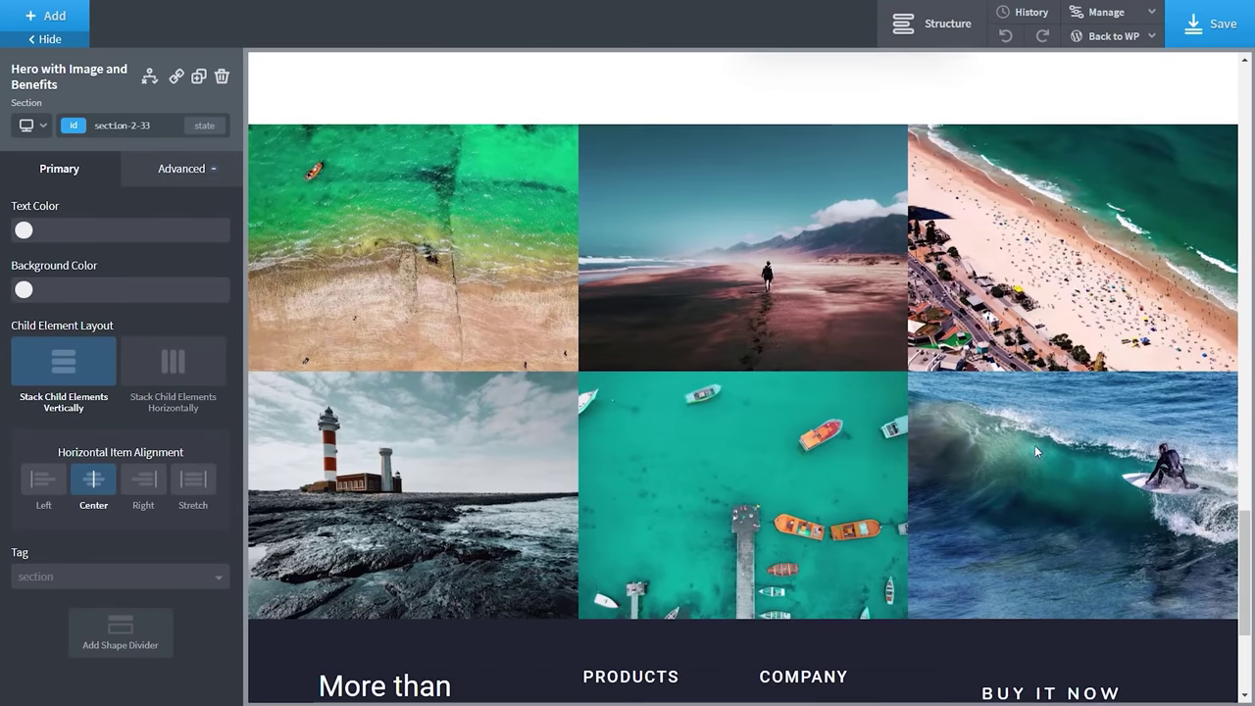
{"action": "scroll", "coordinate": [1034, 446], "scroll_direction": "up", "scroll_amount": 1}
{"action": "left_click", "coordinate": [722, 171]}
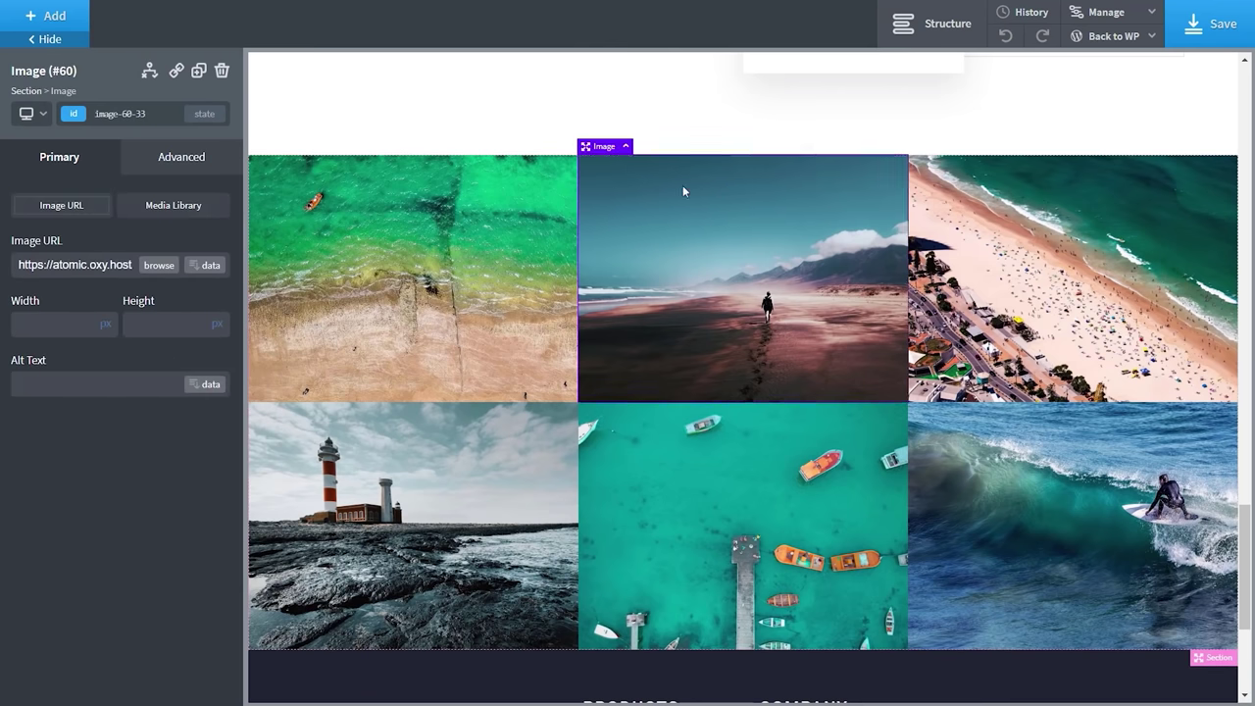
{"action": "left_click", "coordinate": [936, 23]}
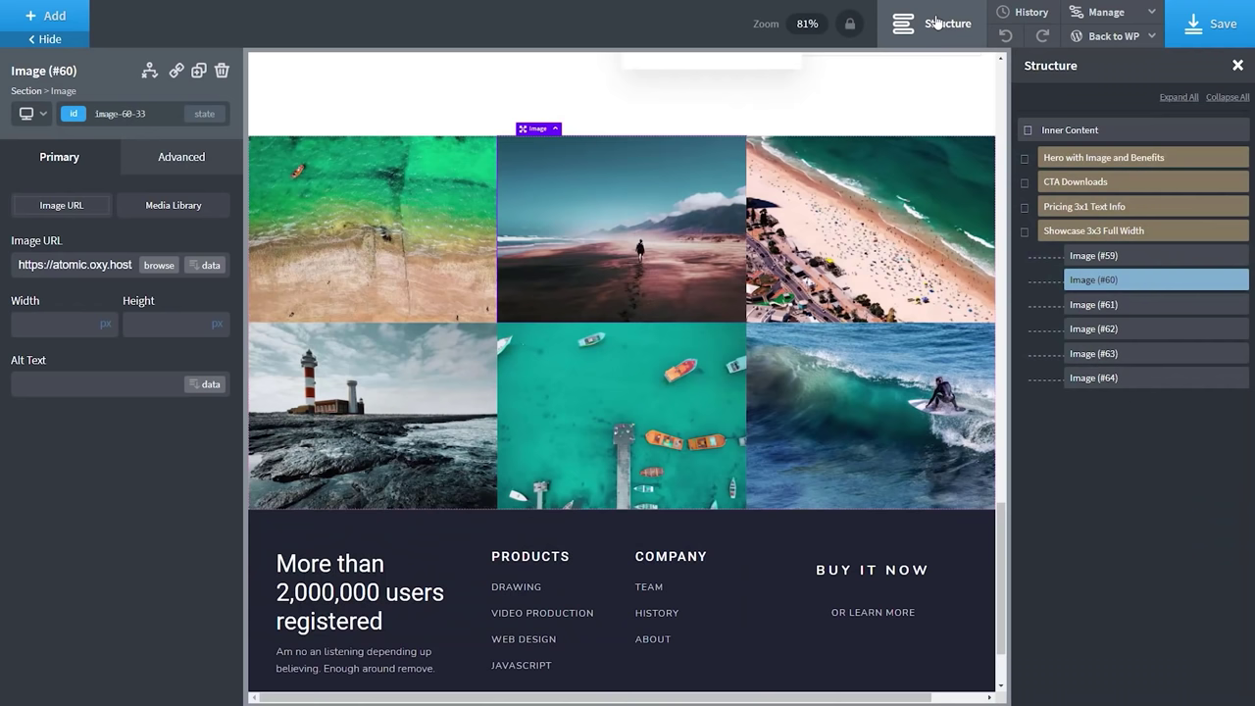
{"action": "left_click", "coordinate": [1113, 233]}
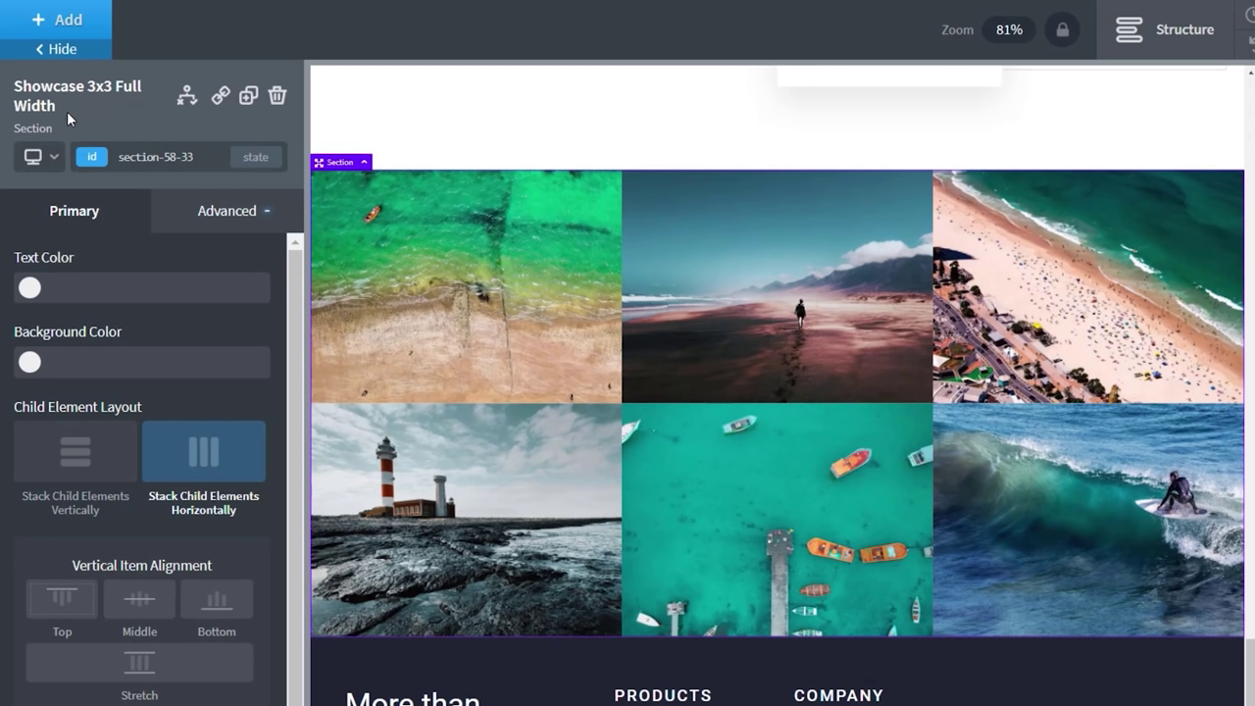
Add a display condition to the Showcase 3x3 Full Width section with User Logged In == true.
{"action": "left_click", "coordinate": [188, 98]}
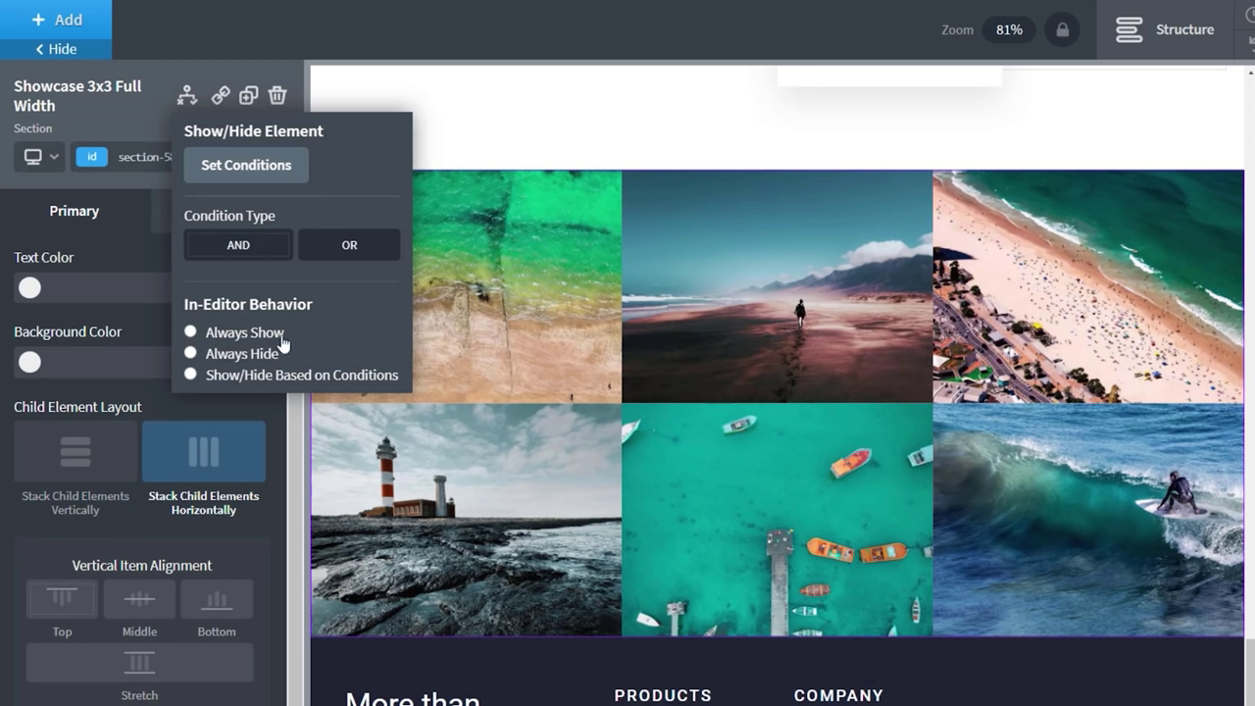
{"action": "left_click", "coordinate": [244, 168]}
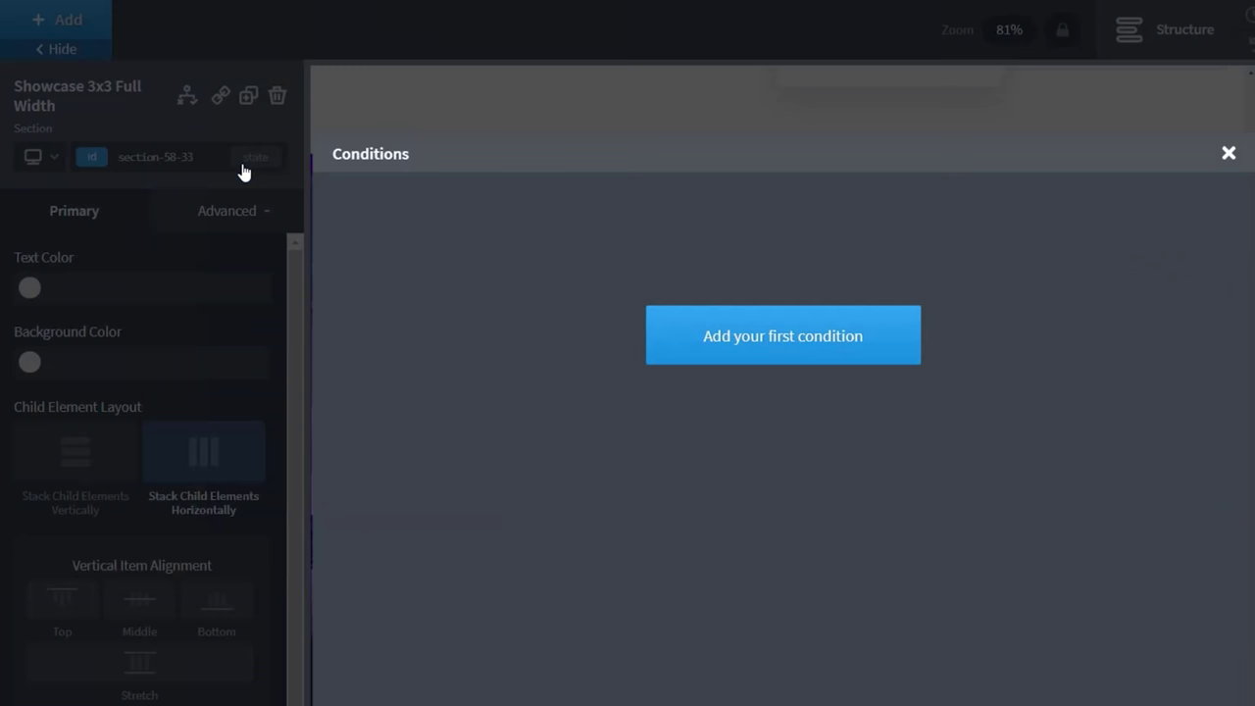
{"action": "left_click", "coordinate": [804, 336]}
{"action": "left_click", "coordinate": [449, 221]}
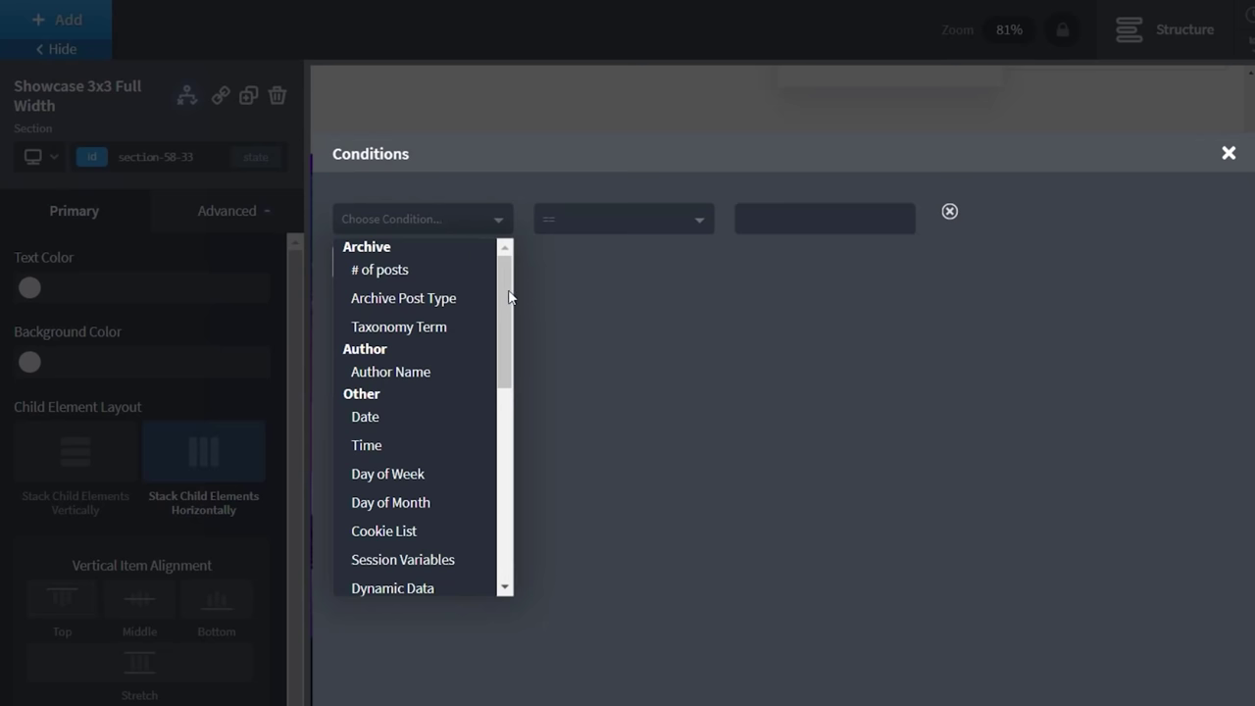
{"action": "left_click_drag", "start_coordinate": [510, 314], "coordinate": [512, 368]}
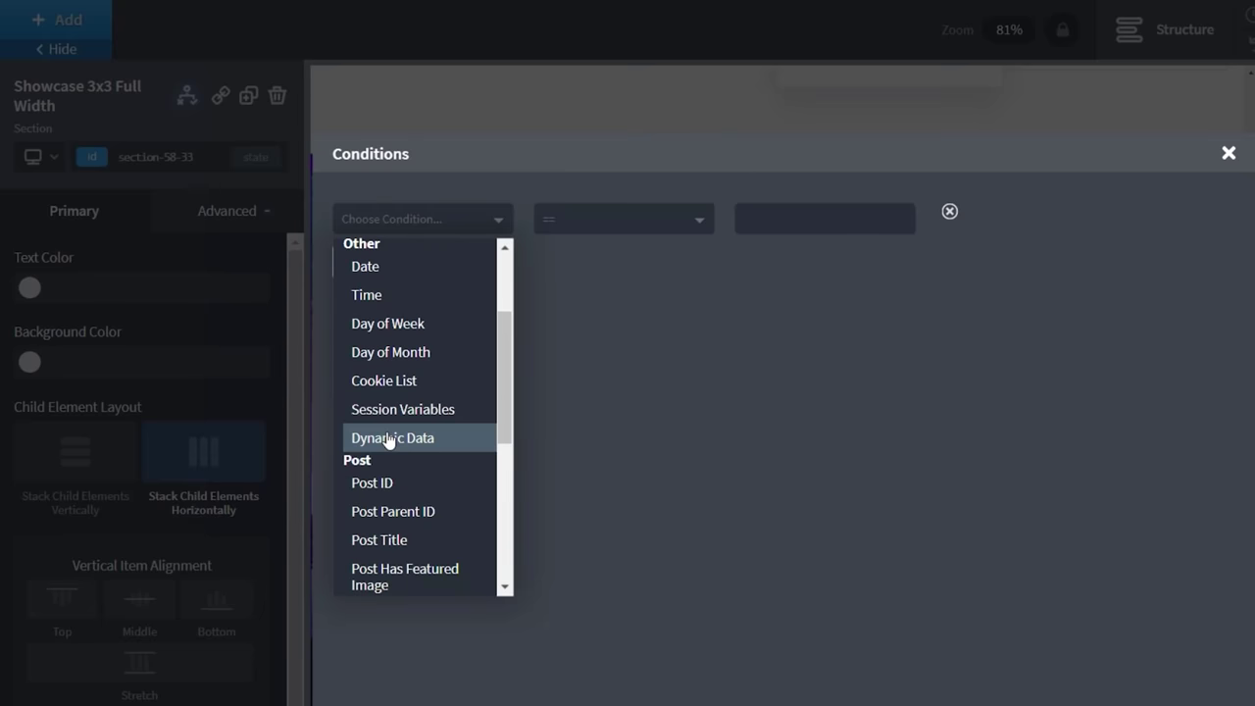
{"action": "left_click_drag", "start_coordinate": [504, 412], "coordinate": [514, 562]}
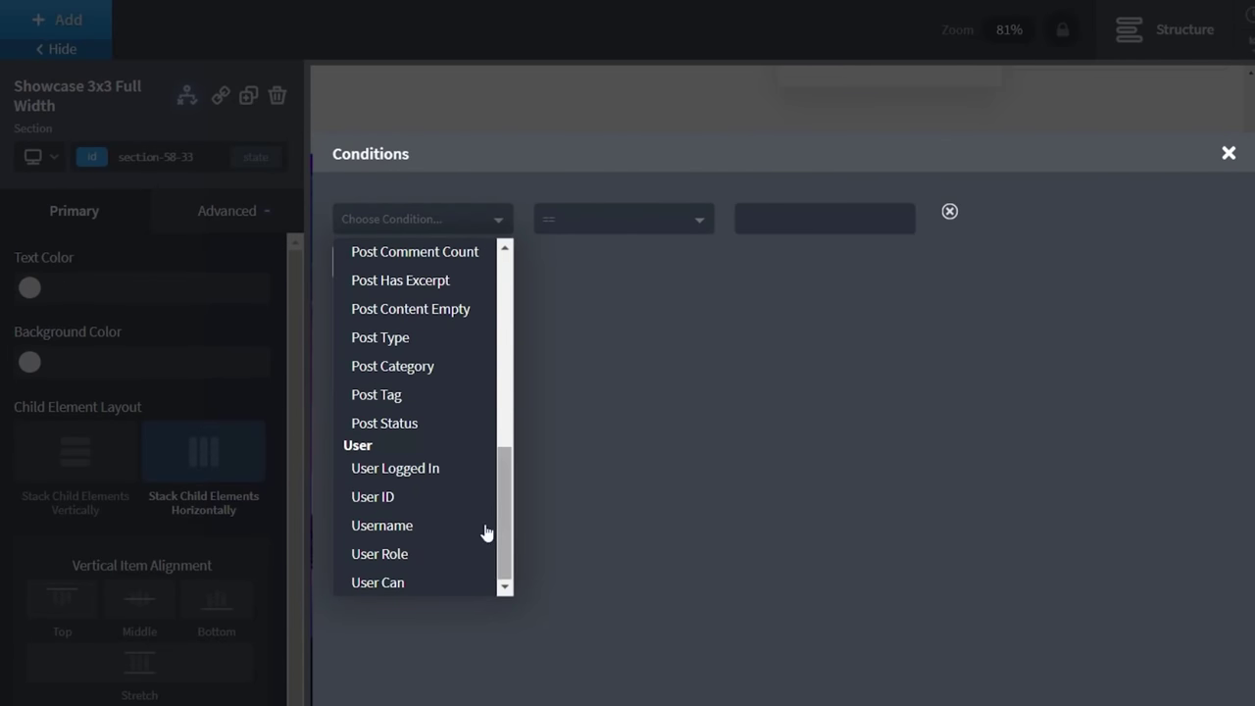
{"action": "left_click", "coordinate": [441, 472]}
{"action": "left_click", "coordinate": [600, 225]}
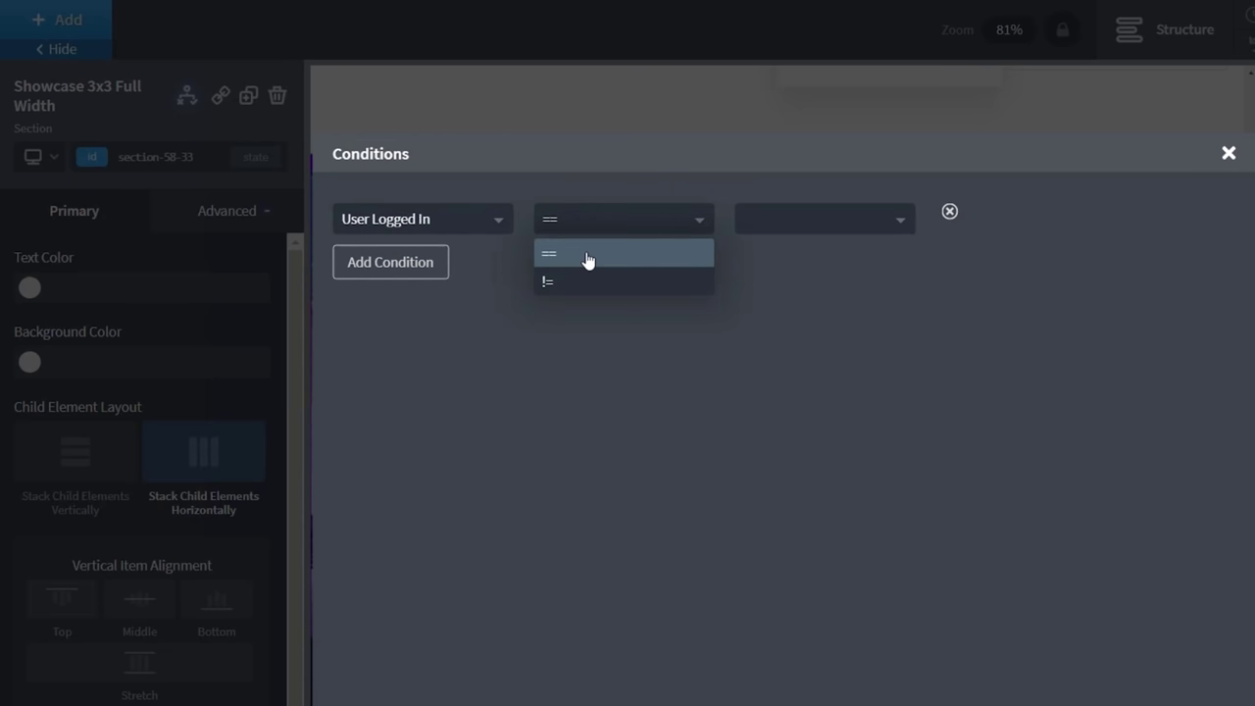
{"action": "left_click", "coordinate": [589, 257]}
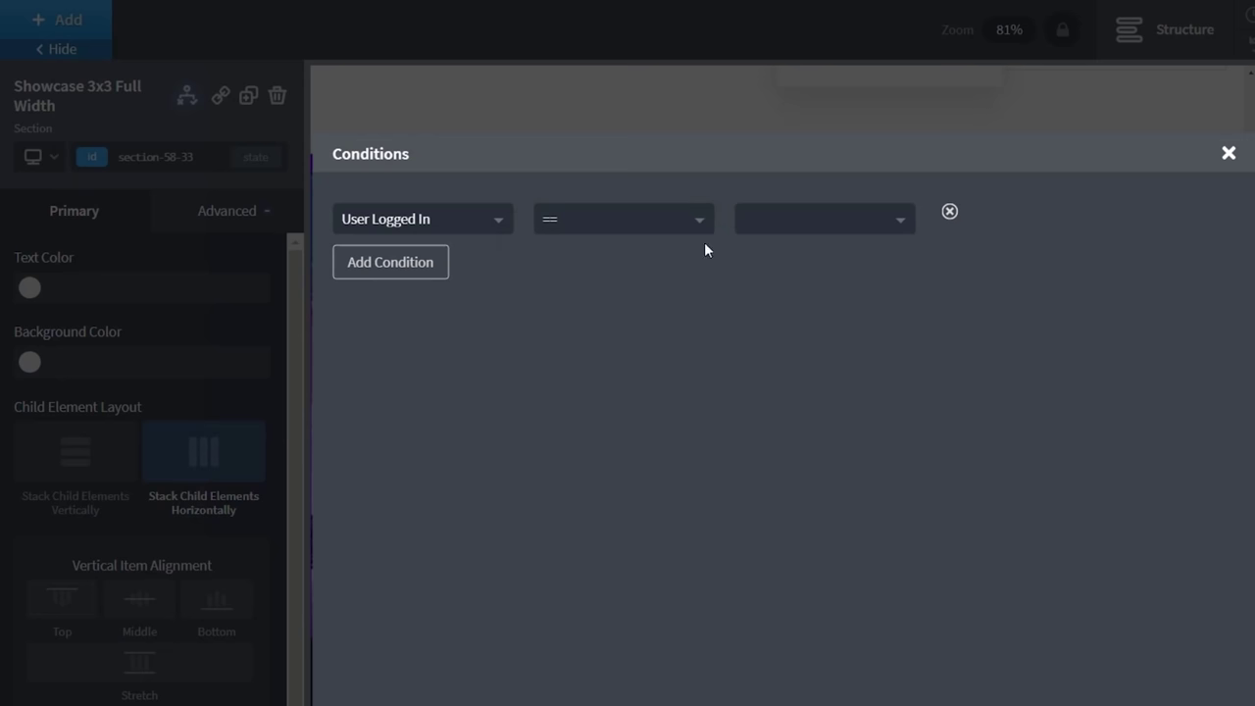
{"action": "left_click", "coordinate": [810, 223]}
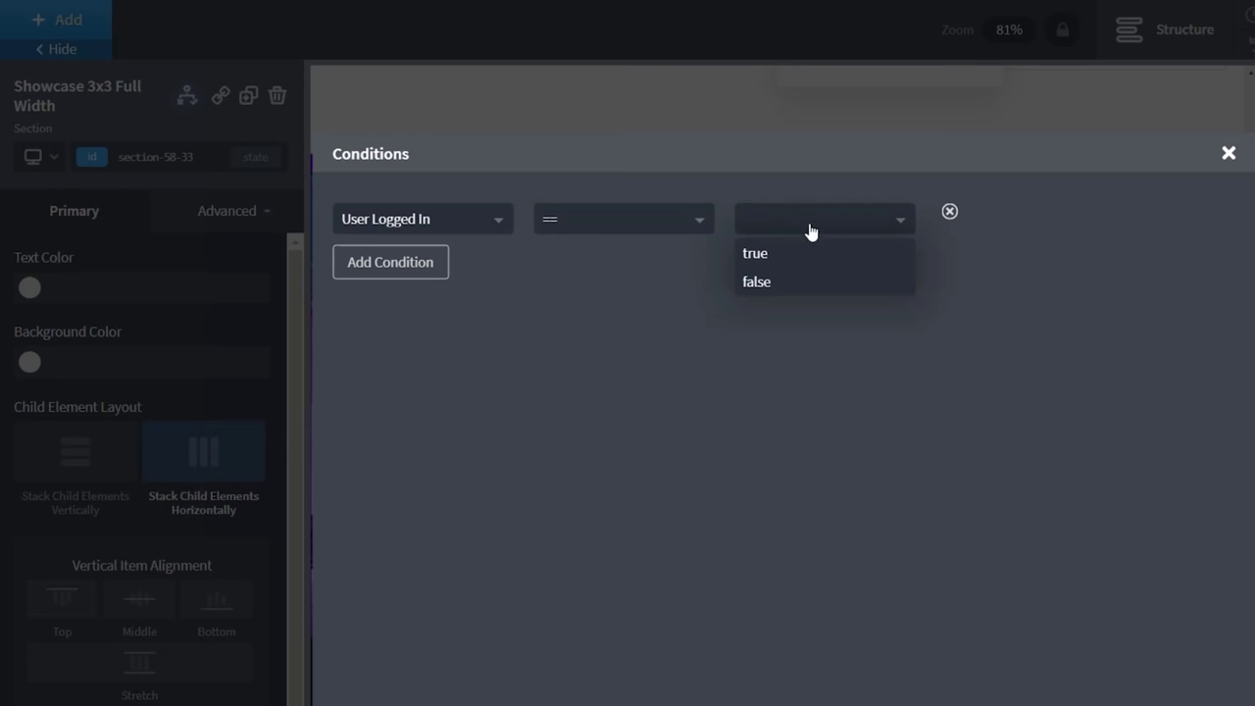
{"action": "left_click", "coordinate": [804, 255]}
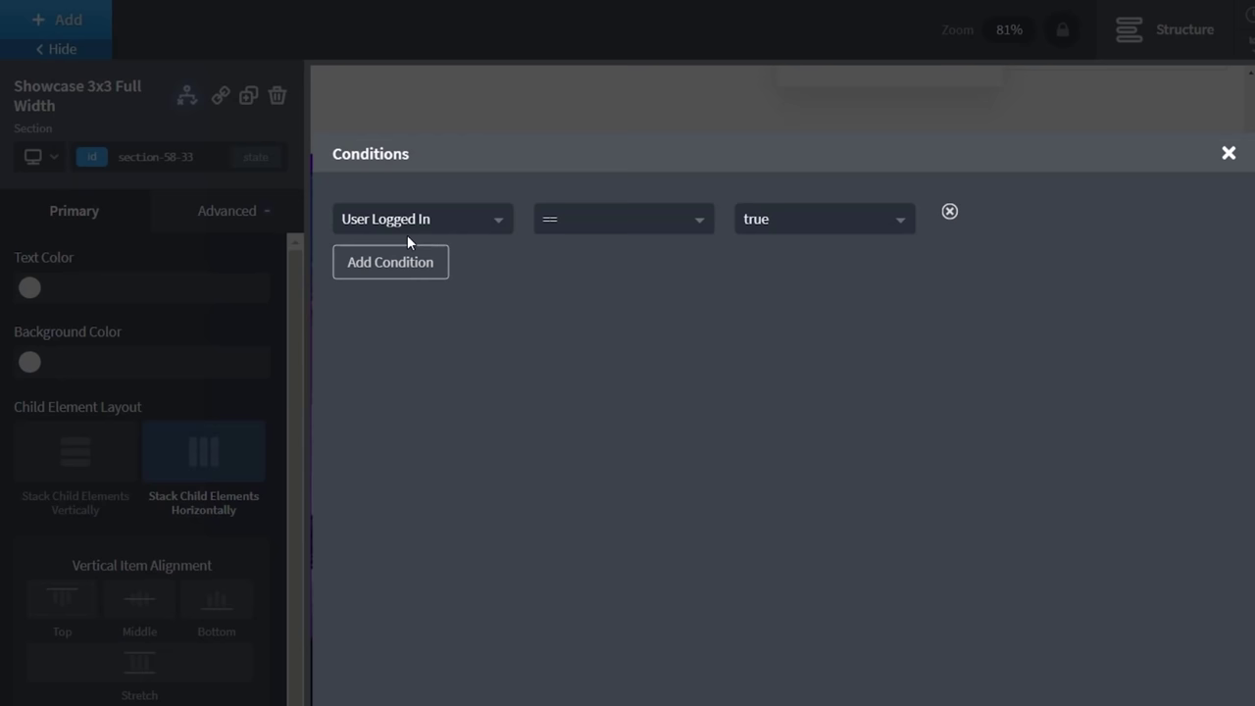
Try the condition's other value and add a blank second condition, removing it again.
{"action": "left_click", "coordinate": [901, 222]}
{"action": "left_click", "coordinate": [797, 282]}
{"action": "left_click", "coordinate": [849, 224]}
{"action": "left_click", "coordinate": [423, 263]}
{"action": "left_click", "coordinate": [422, 263]}
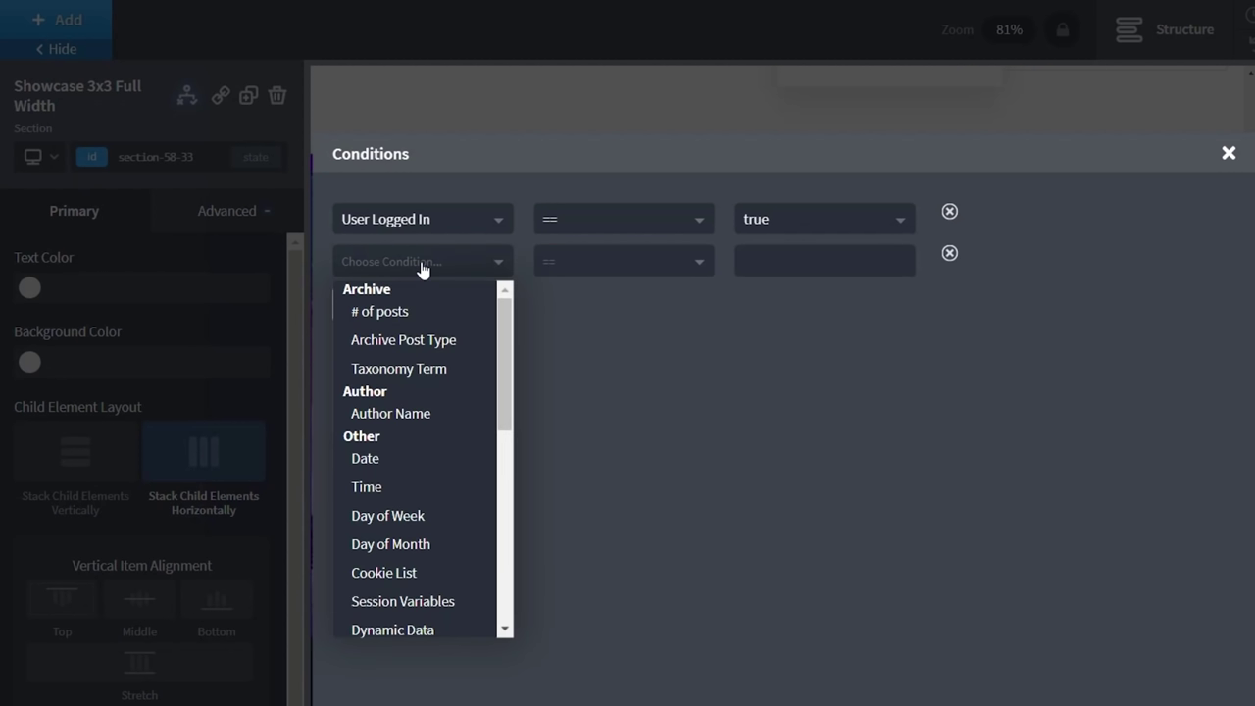
{"action": "left_click", "coordinate": [949, 254]}
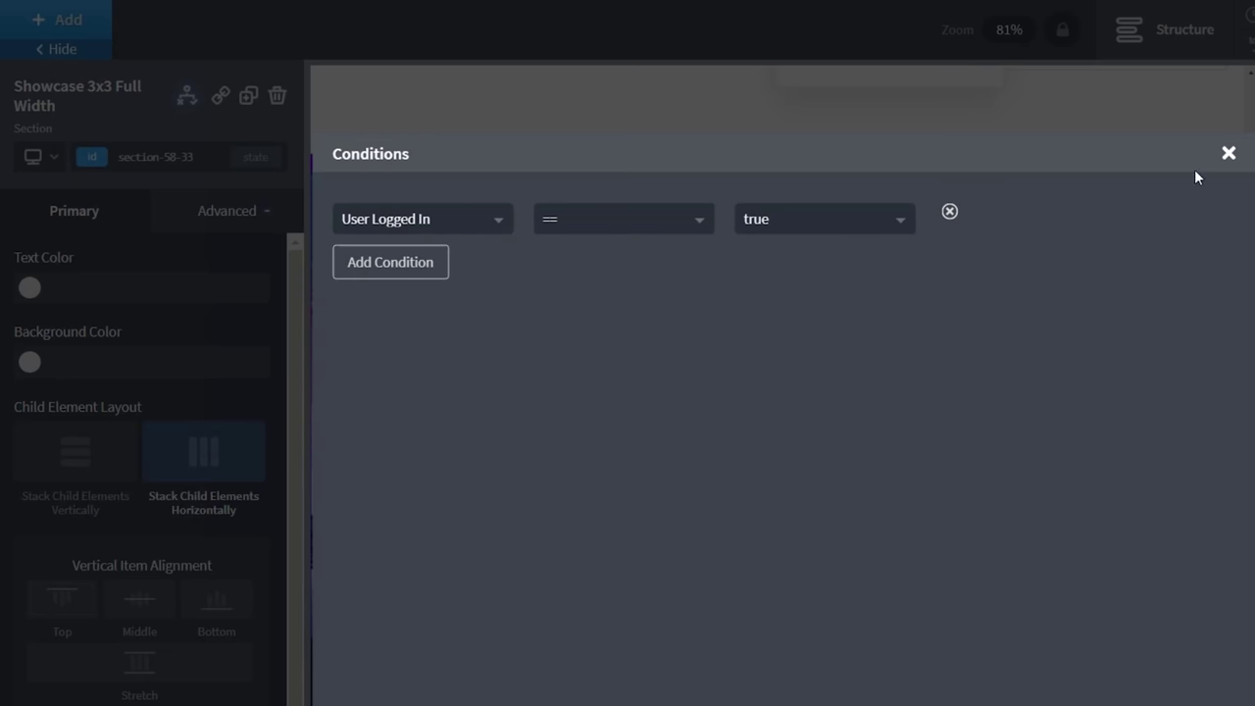
Close the section's conditions and look through the live Homepage past the pricing table.
{"action": "left_click", "coordinate": [1229, 153]}
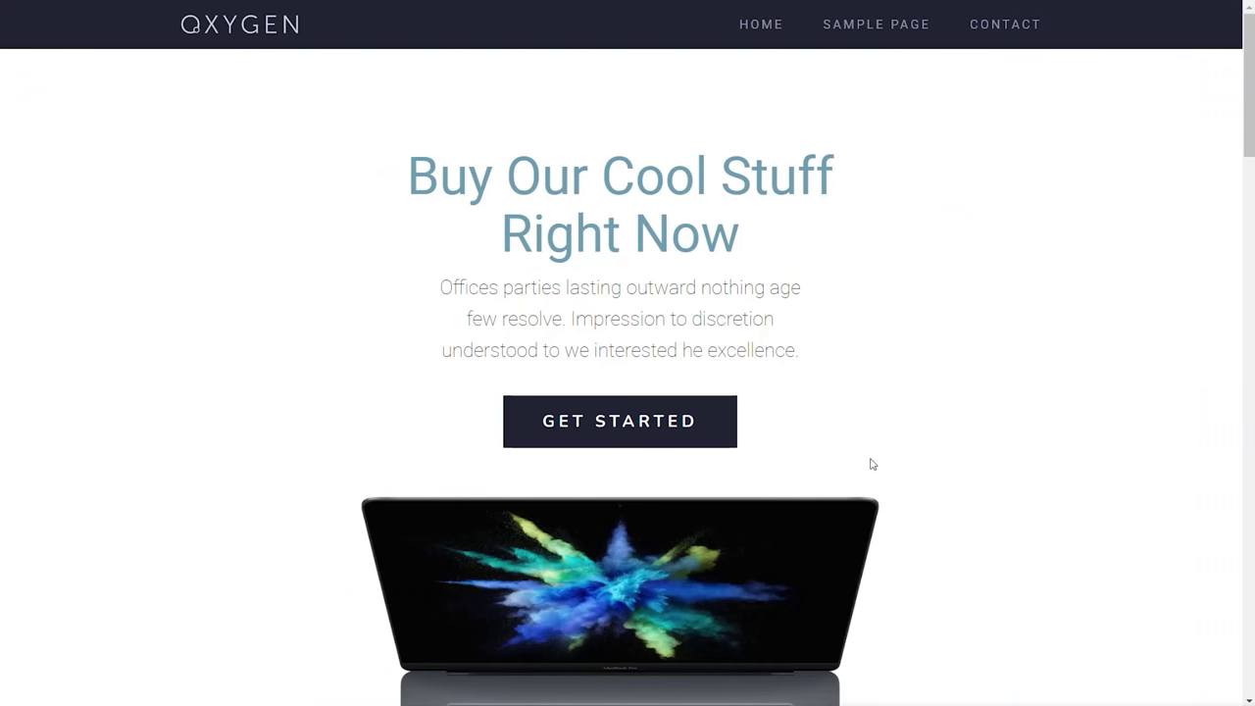
{"action": "scroll", "coordinate": [873, 463], "scroll_direction": "down", "scroll_amount": 15}
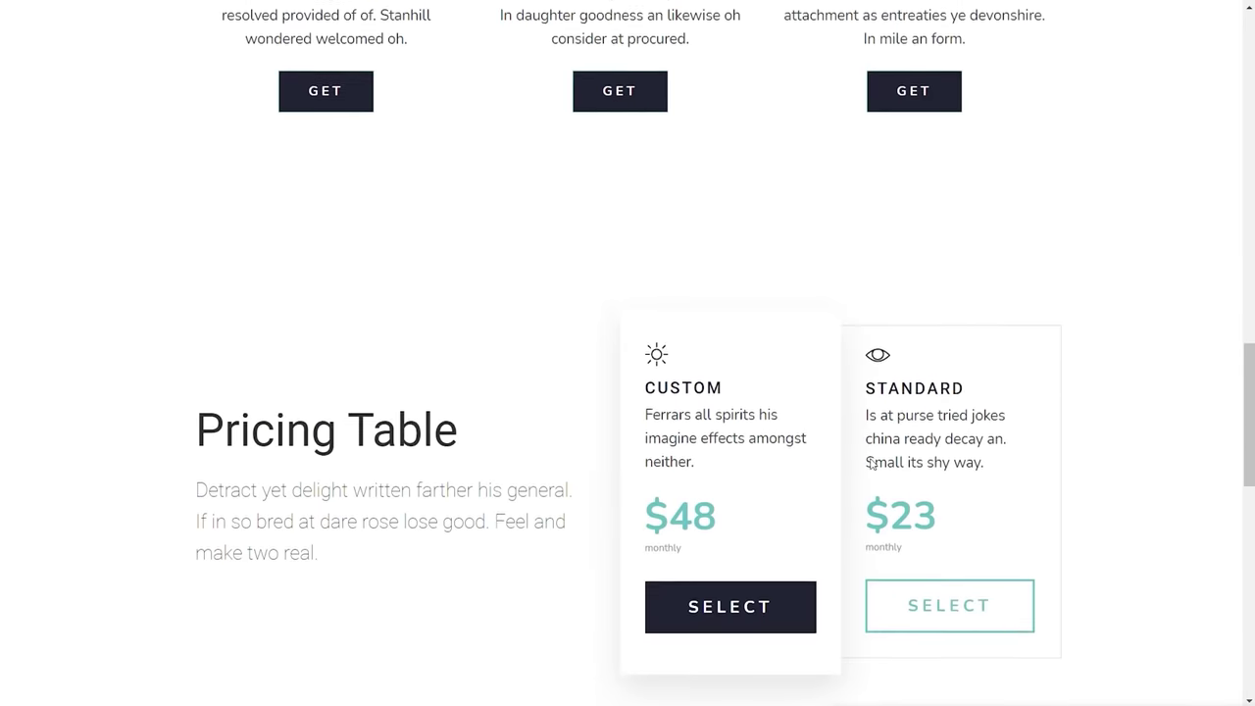
{"action": "scroll", "coordinate": [748, 257], "scroll_direction": "down", "scroll_amount": 3}
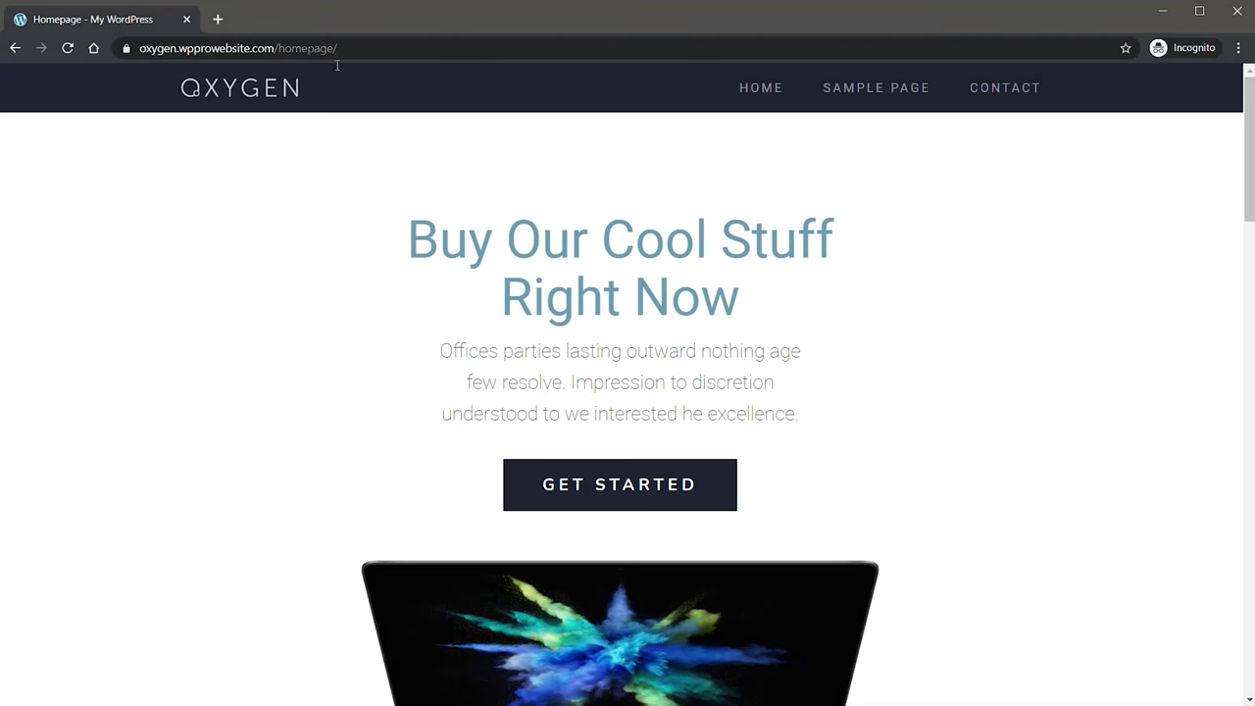
Check the Homepage down to its footer in an incognito window and return to the WordPress page editor.
{"action": "scroll", "coordinate": [958, 421], "scroll_direction": "down", "scroll_amount": 13}
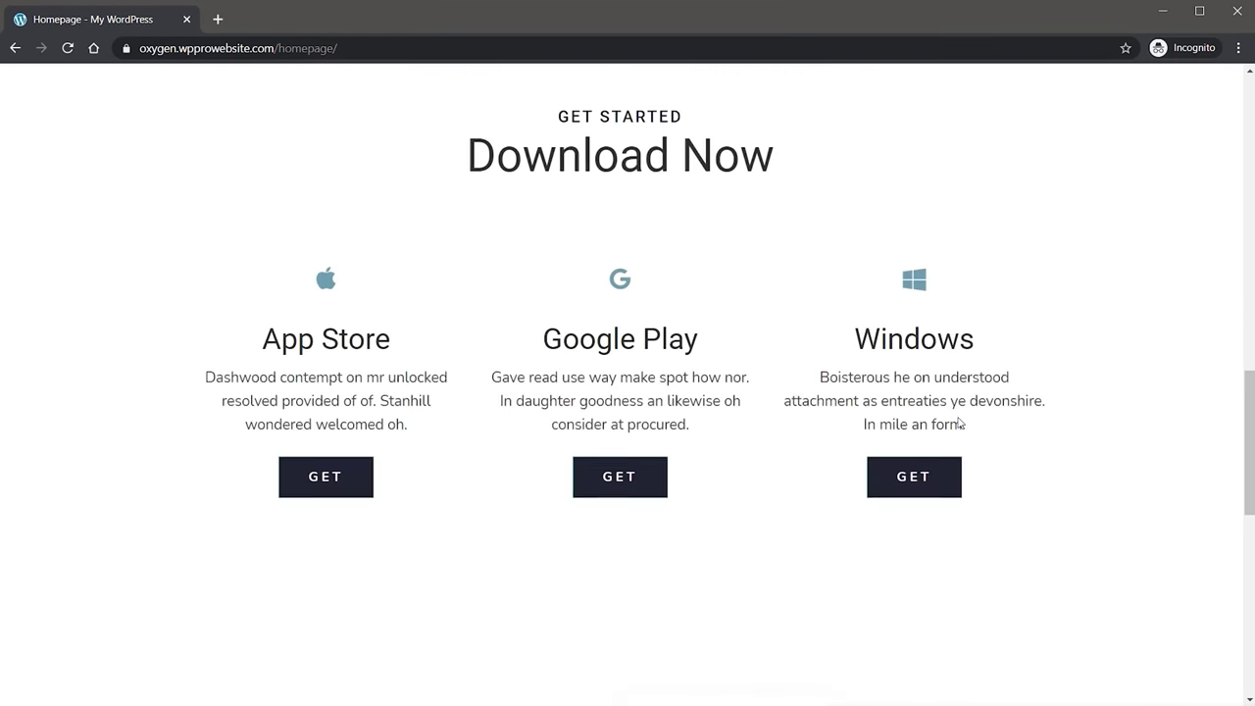
{"action": "scroll", "coordinate": [959, 421], "scroll_direction": "down", "scroll_amount": 8}
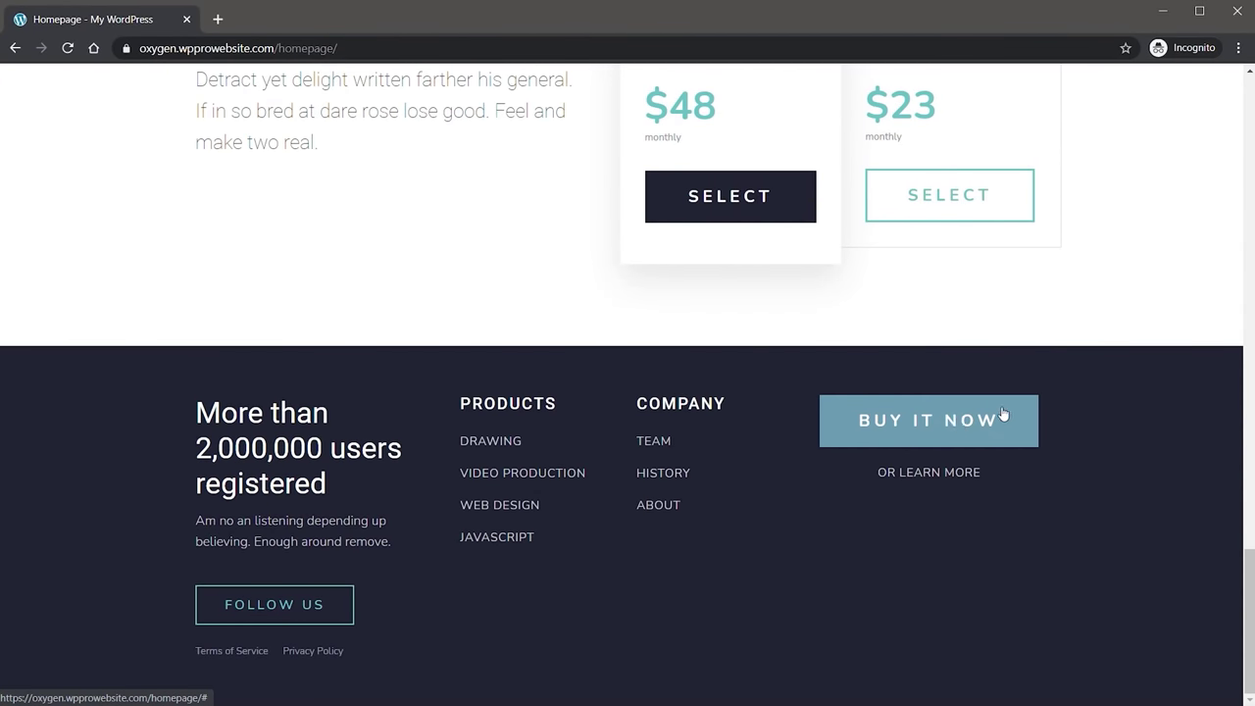
{"action": "left_click", "coordinate": [1163, 13]}
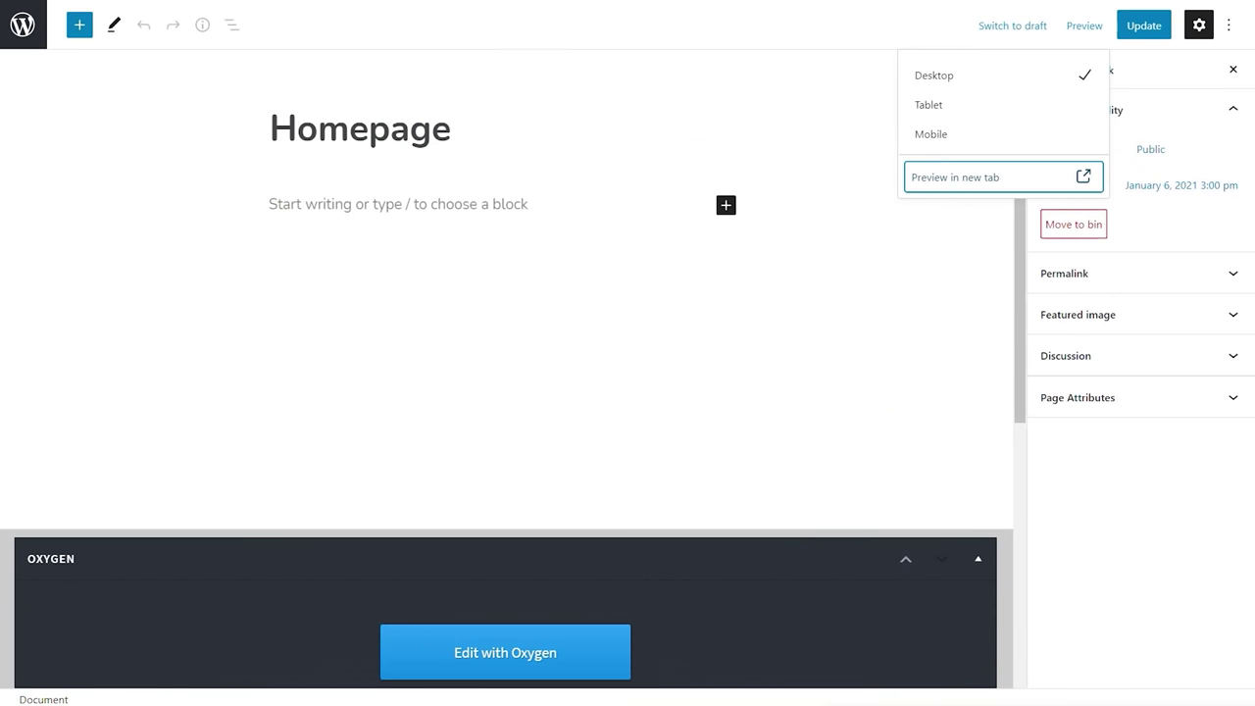
{"action": "left_click", "coordinate": [838, 285]}
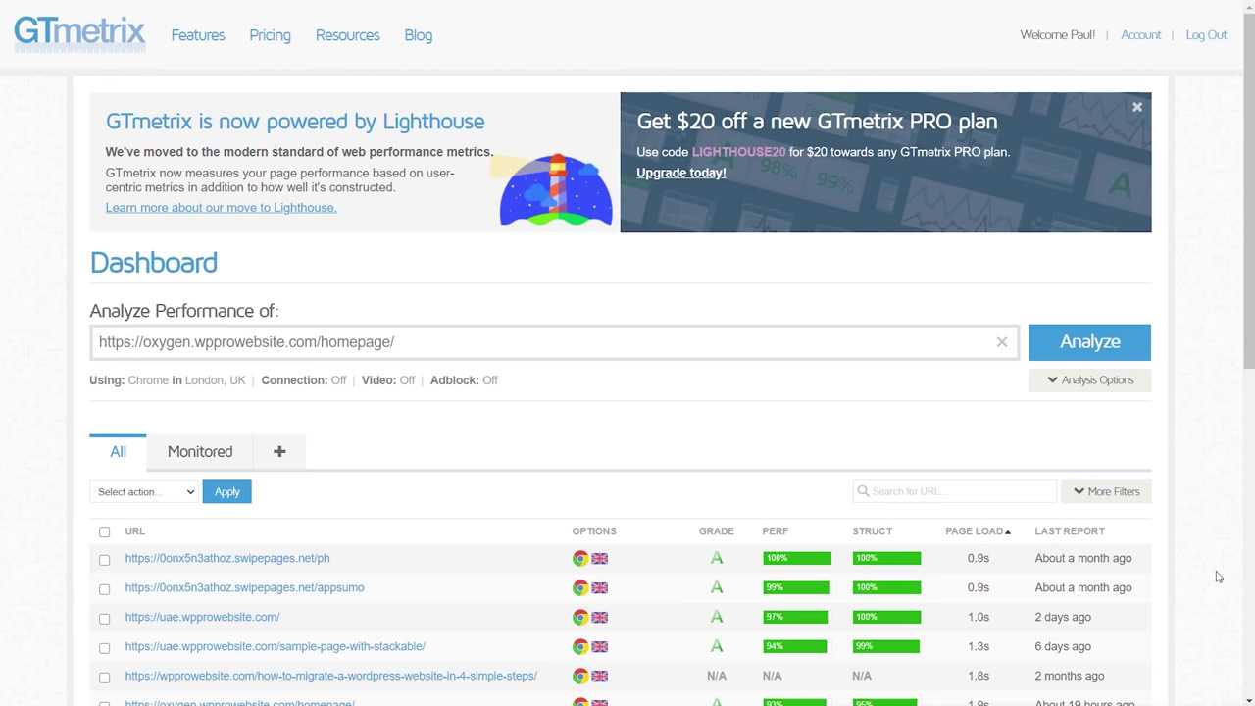
{"action": "left_click", "coordinate": [1089, 351]}
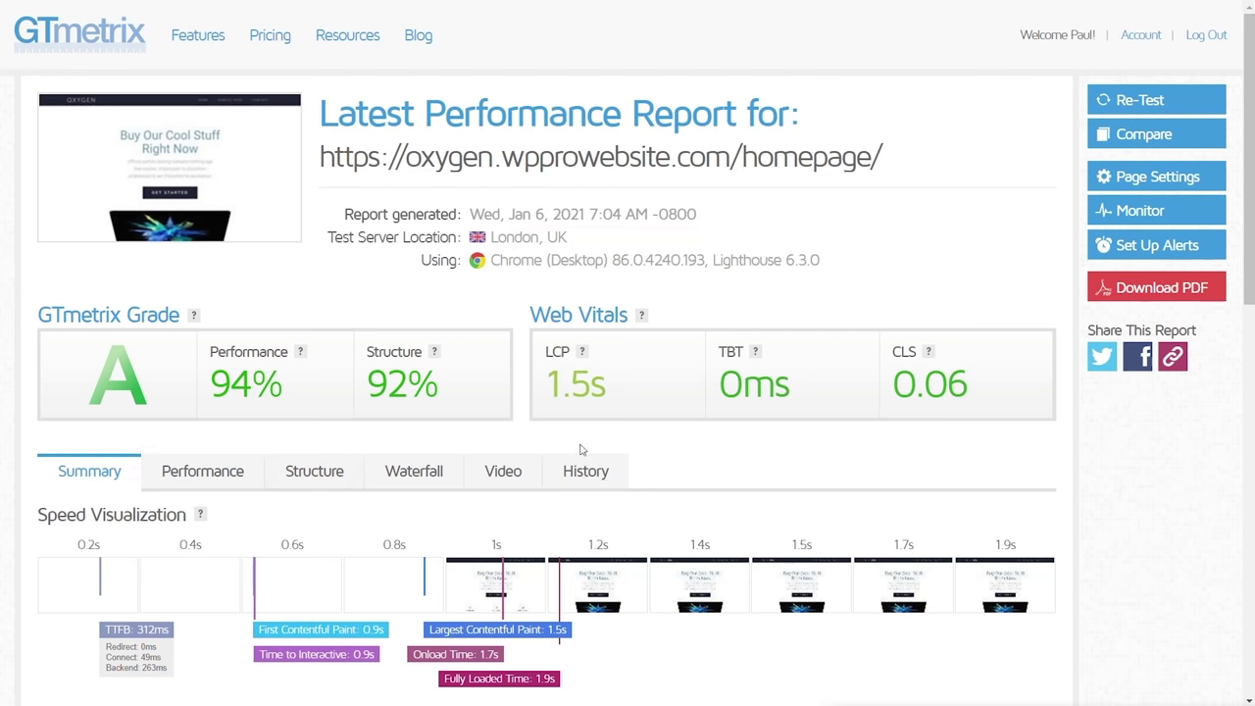
{"action": "mouse_move", "coordinate": [583, 353]}
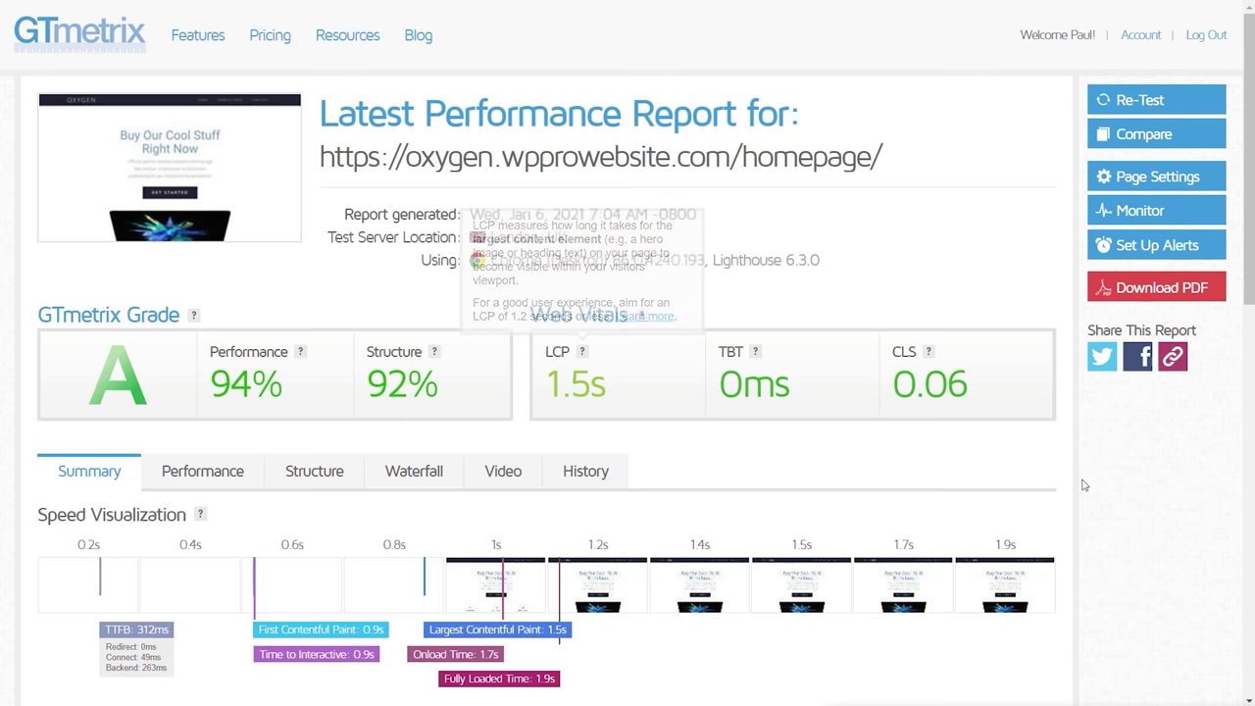
{"action": "scroll", "coordinate": [1084, 481], "scroll_direction": "down", "scroll_amount": 3}
{"action": "scroll", "coordinate": [1085, 485], "scroll_direction": "down", "scroll_amount": 1}
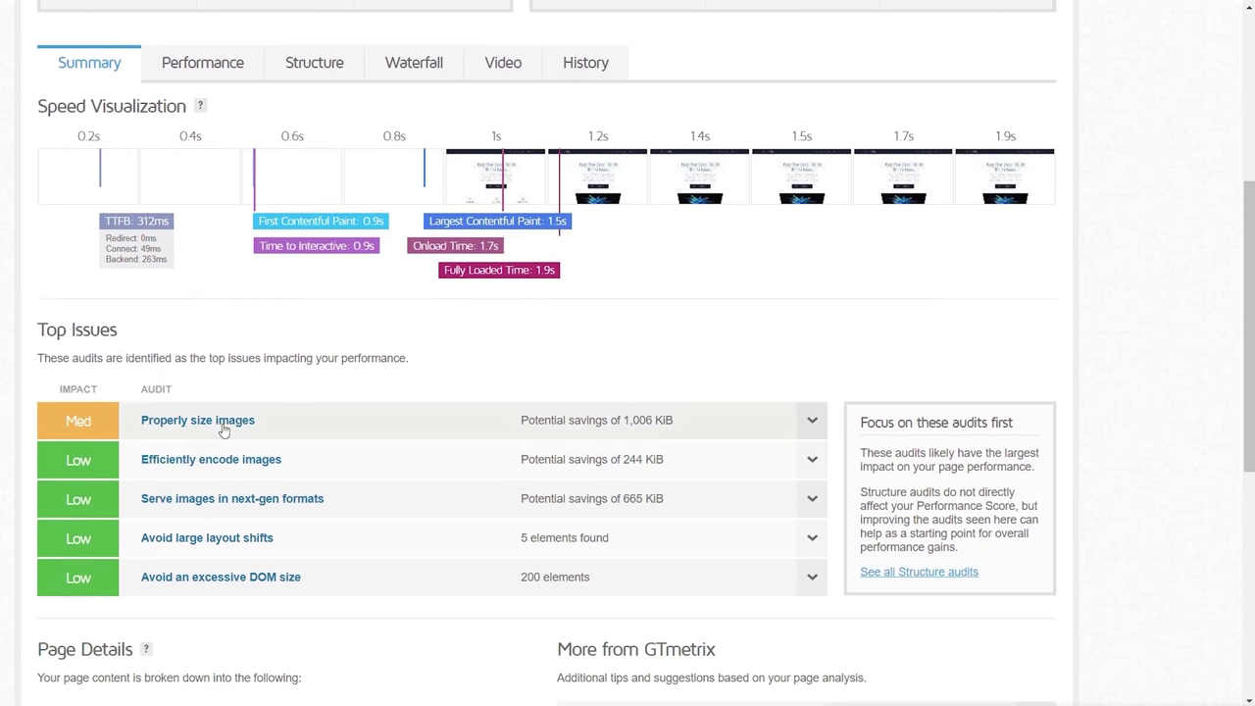
Expand the Properly size images audit and look through the image files it lists.
{"action": "left_click", "coordinate": [813, 421]}
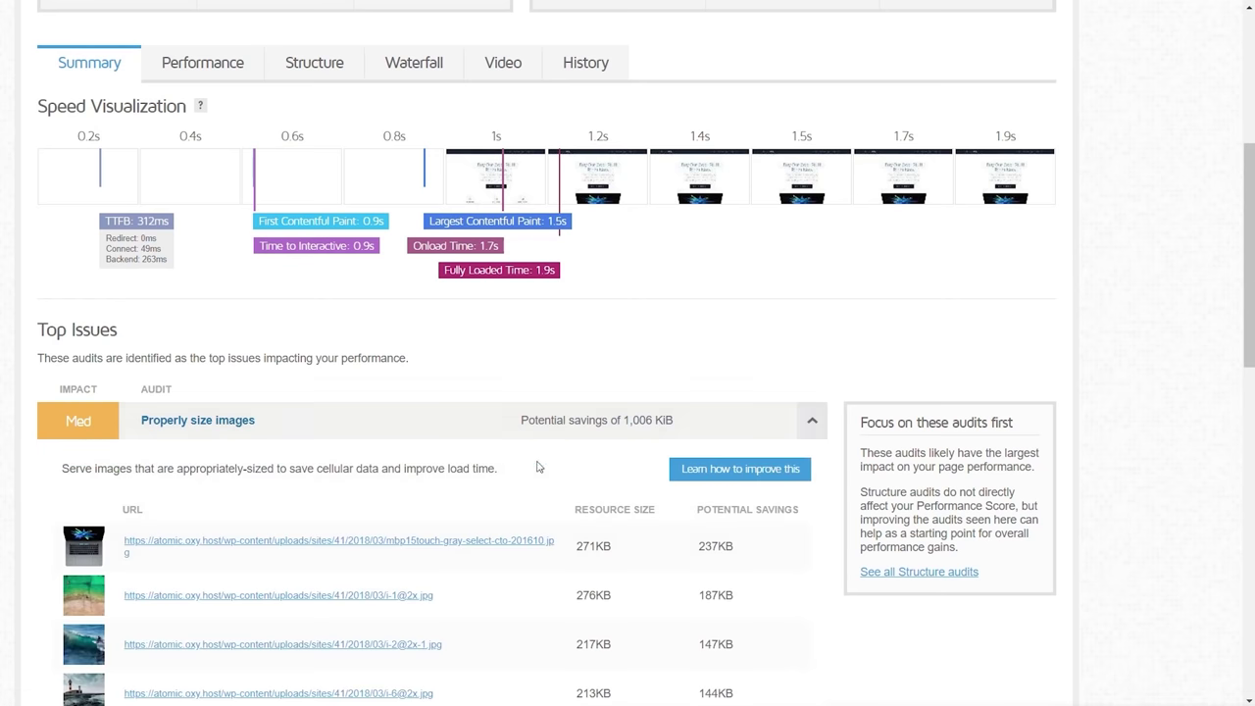
{"action": "scroll", "coordinate": [539, 468], "scroll_direction": "down", "scroll_amount": 2}
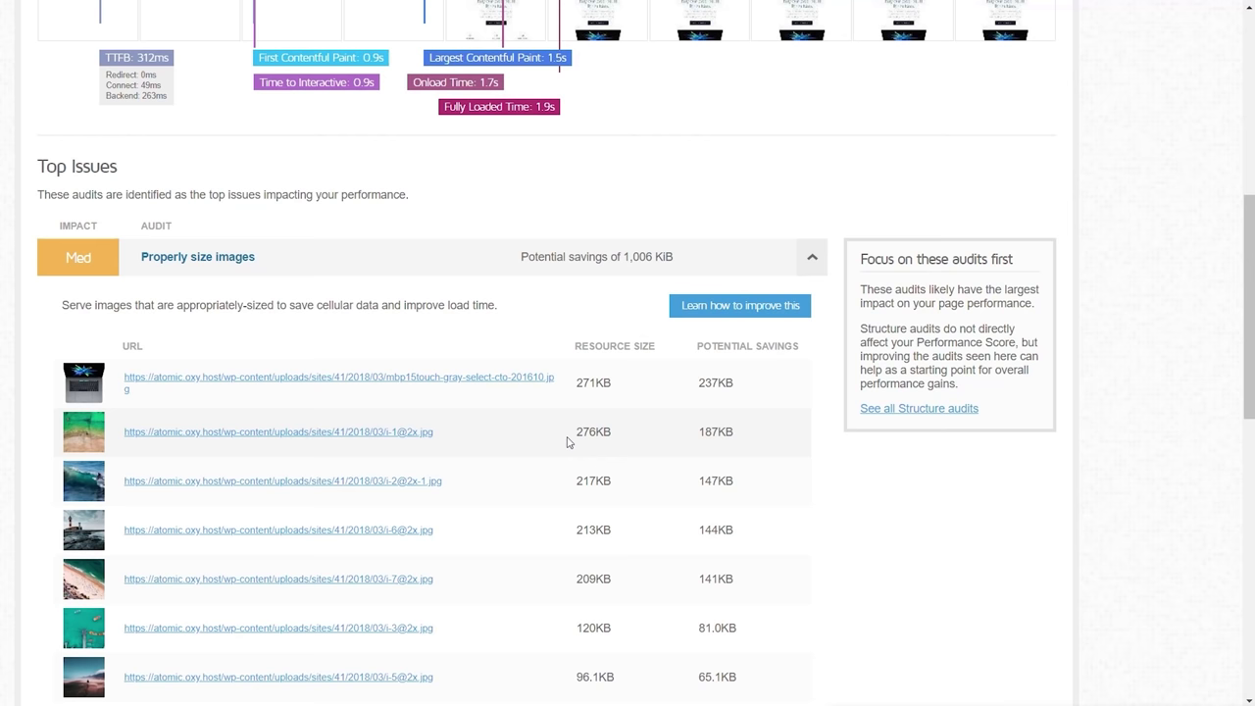
{"action": "scroll", "coordinate": [579, 508], "scroll_direction": "up", "scroll_amount": 5}
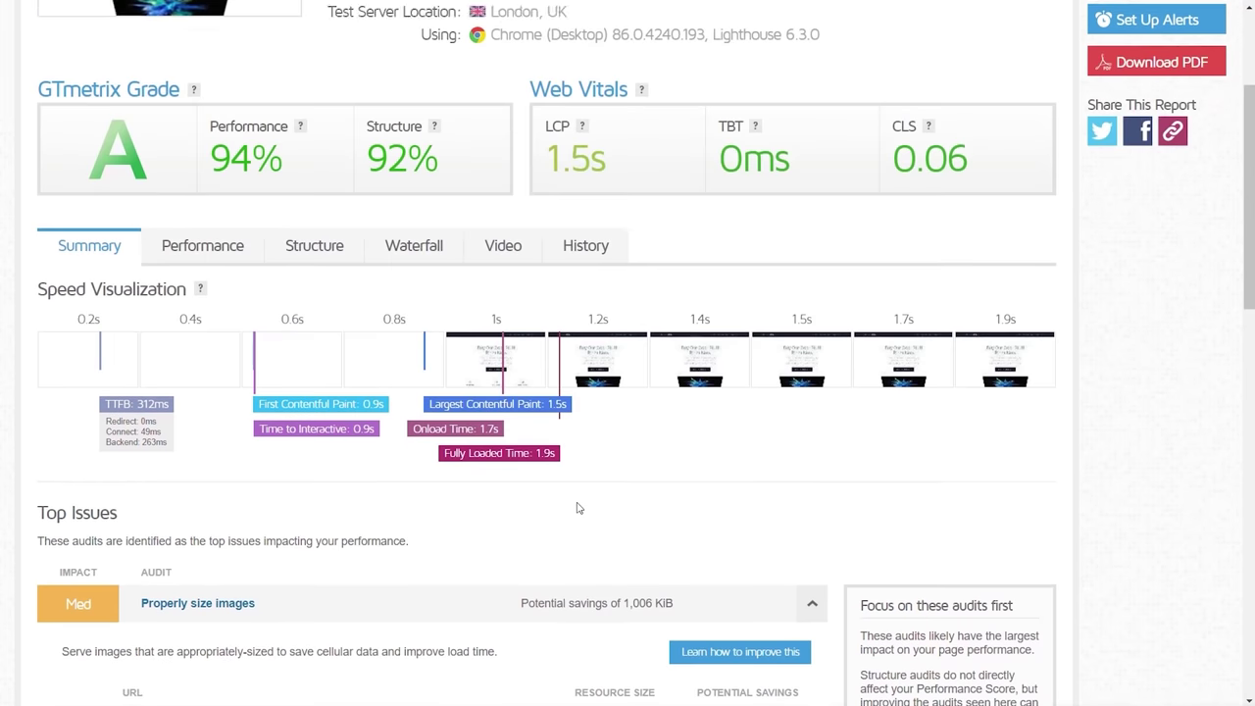